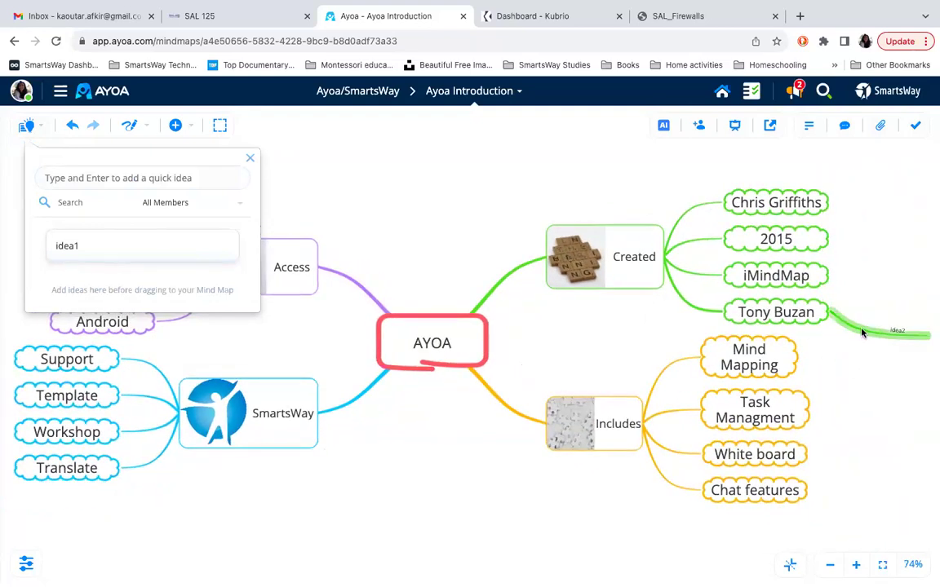
Clear the sample ideas by removing the idea2 branch from the mind map and deleting idea1 from the Idea Bank
left_click_drag(862, 333, 862, 332)
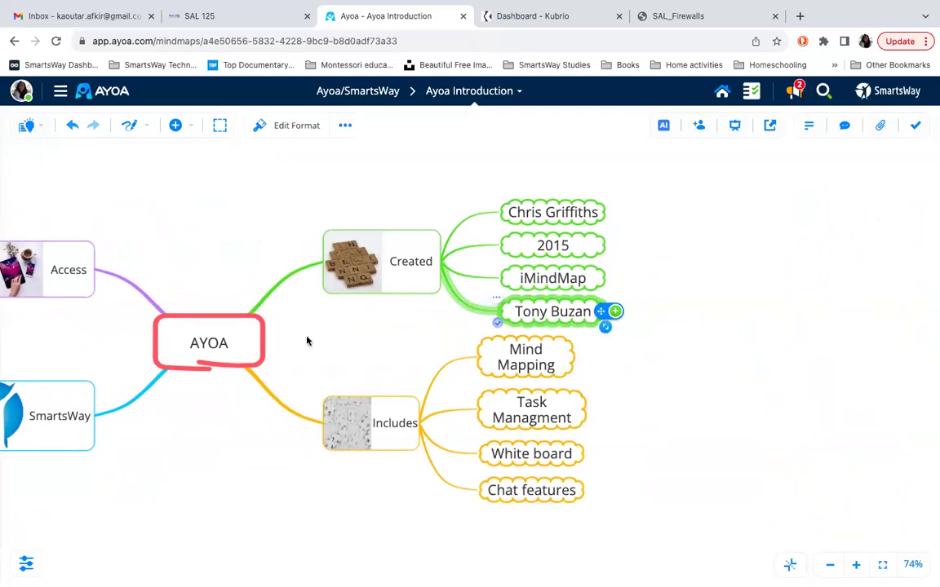
scroll(309, 340, "up", 1)
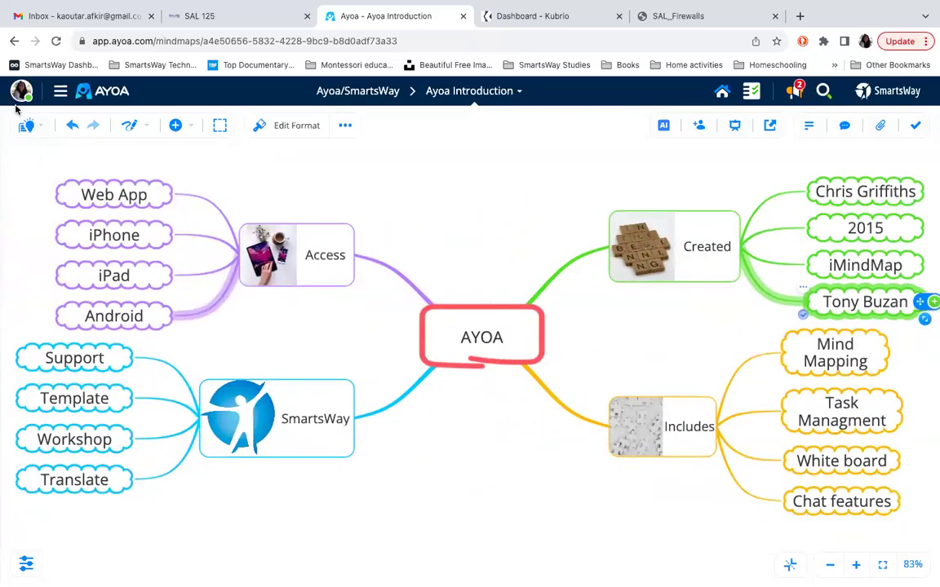
left_click(28, 127)
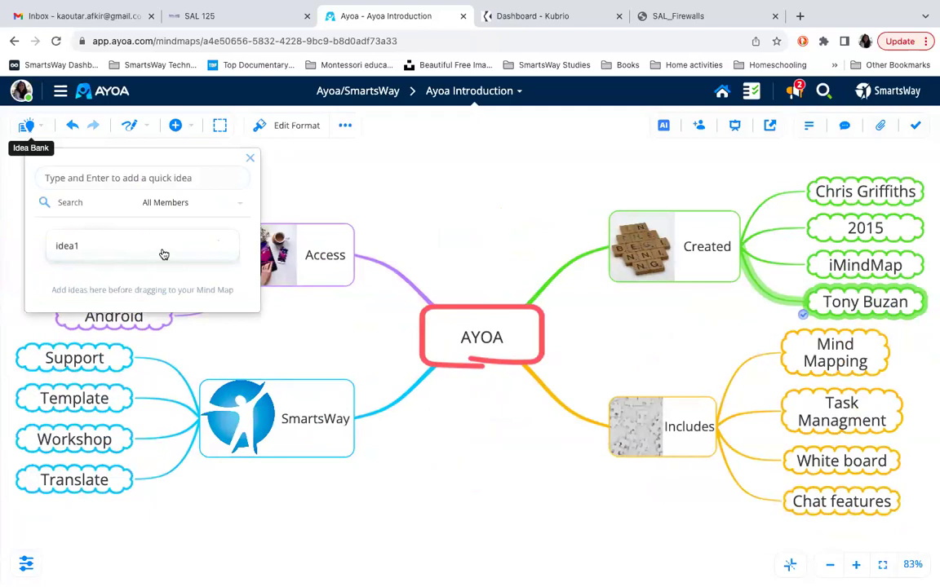
mouse_move(152, 258)
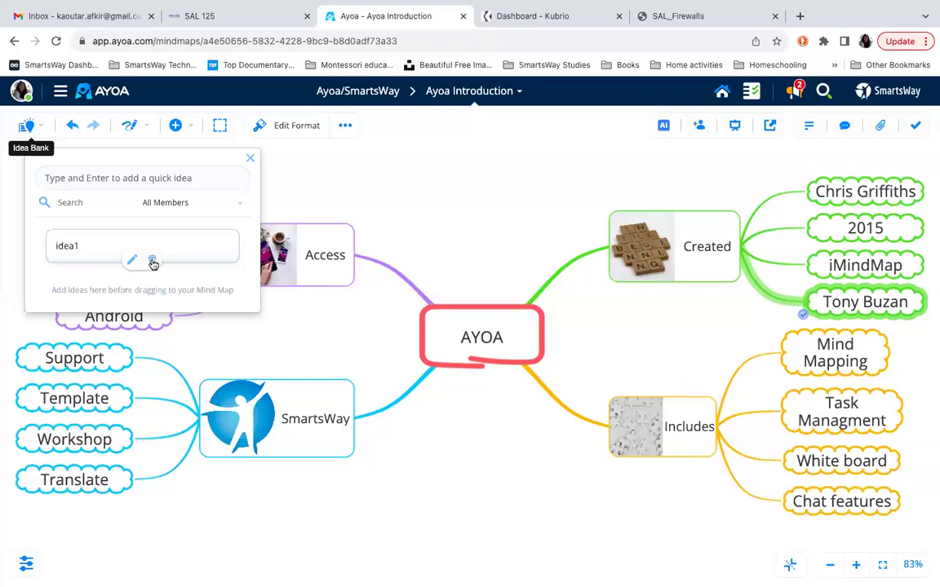
left_click(152, 260)
left_click(495, 406)
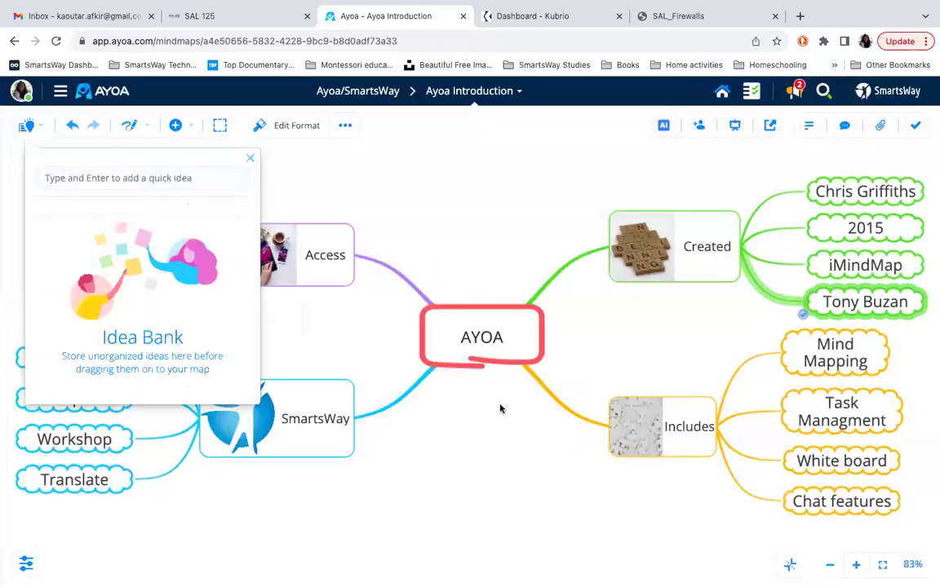
left_click(251, 159)
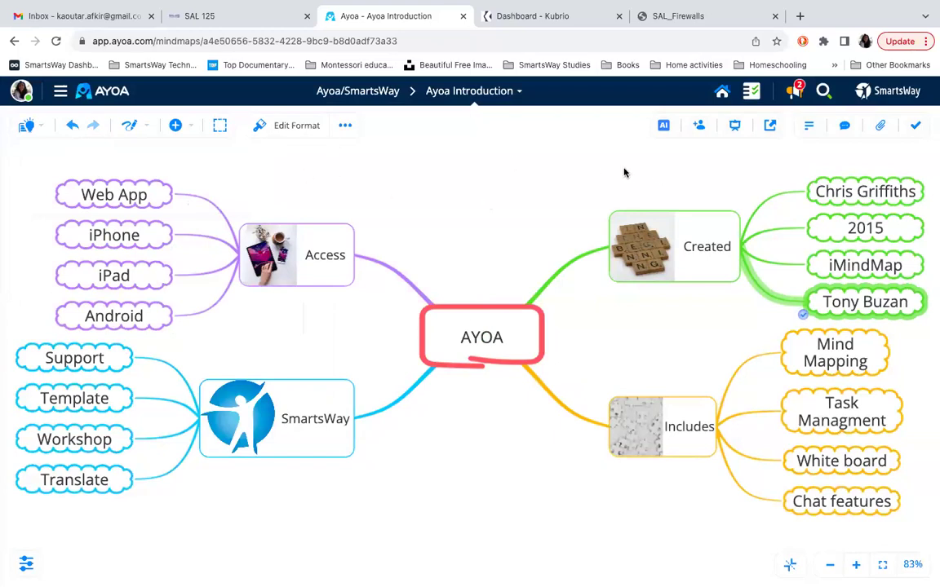
left_click(186, 126)
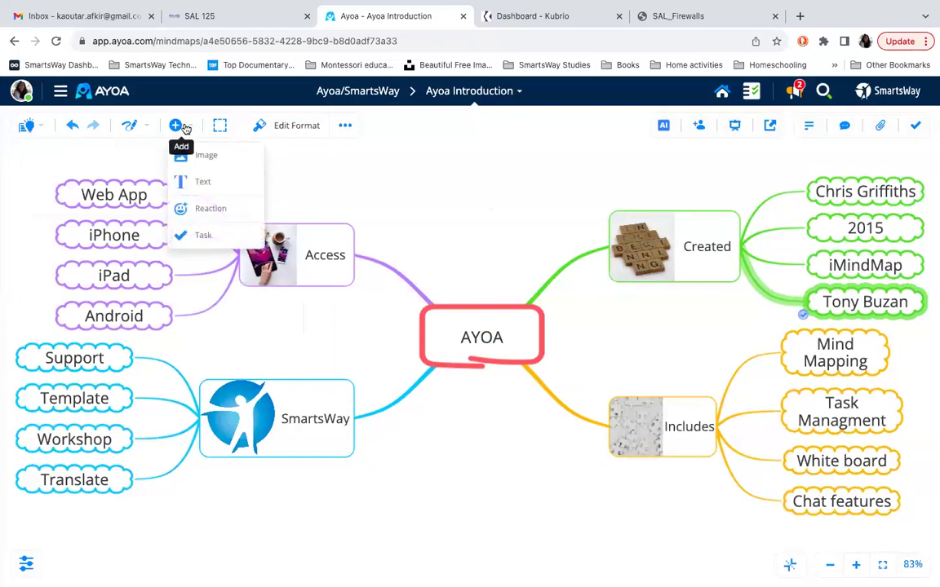
mouse_move(184, 161)
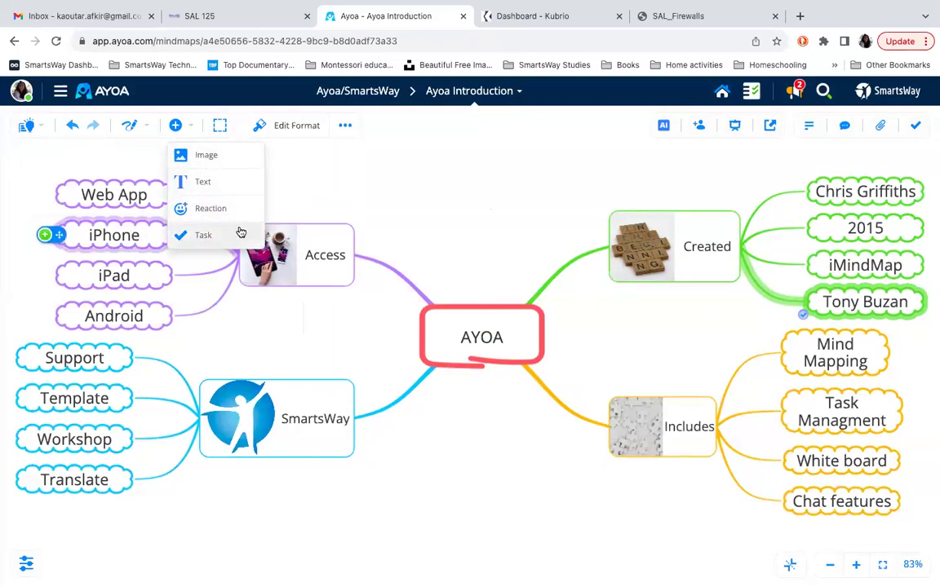
left_click(468, 194)
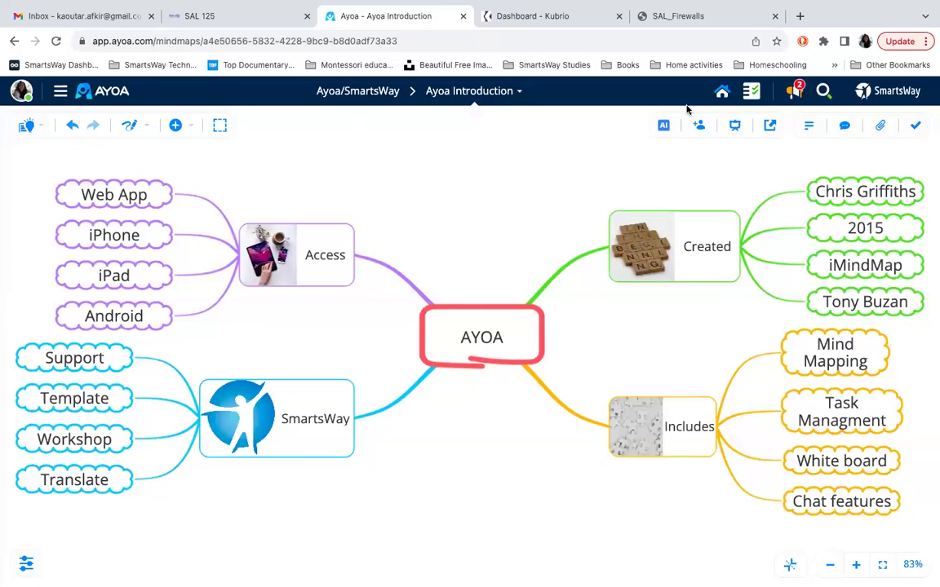
Leave the mind map for the home page and open the "إدارة مشروع" task board
left_click(721, 94)
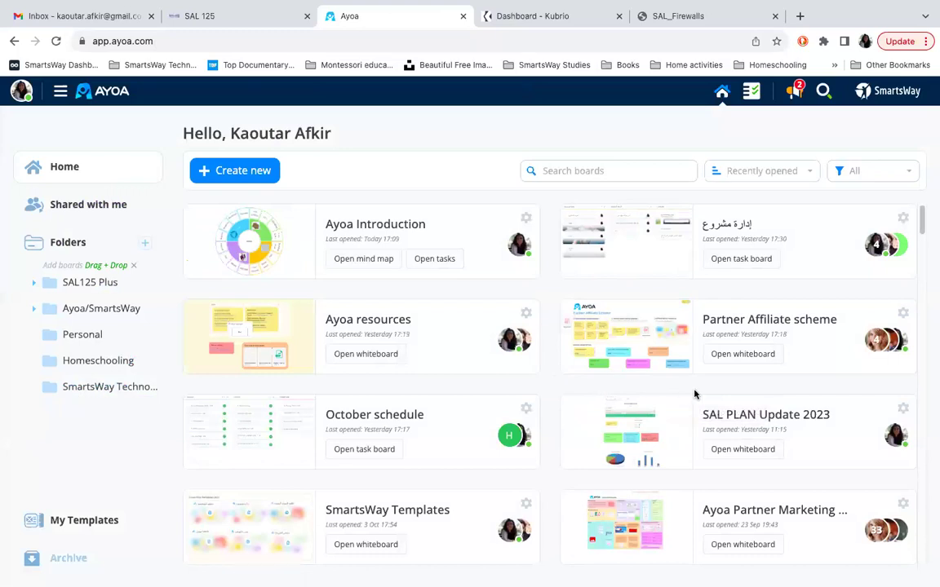
left_click(663, 252)
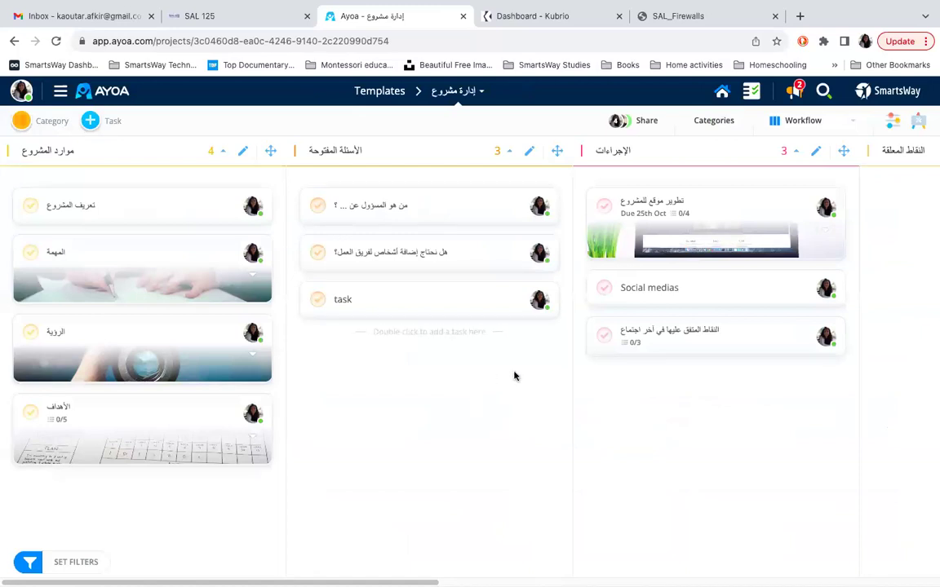
Return to the home page and look through the templates offered for a new task board without creating one
left_click(722, 92)
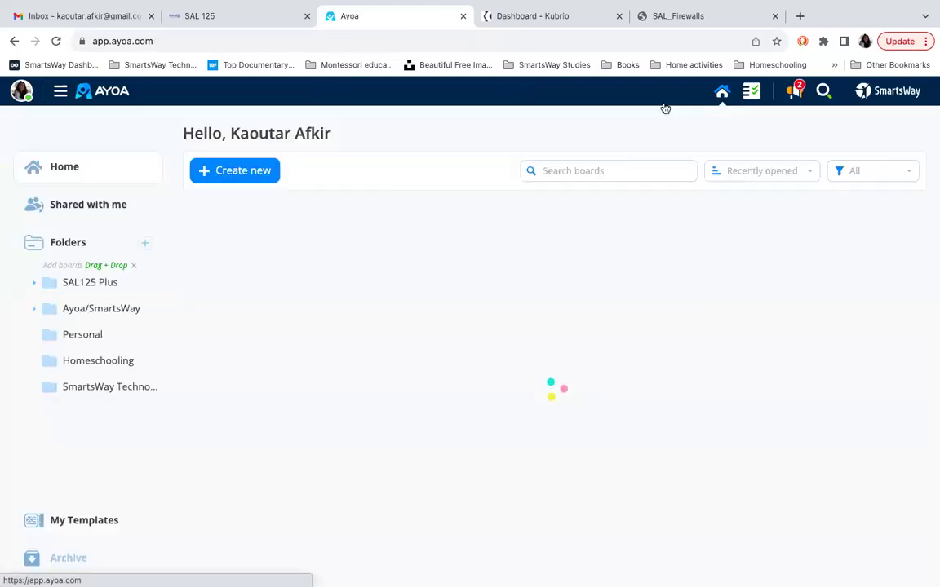
left_click(219, 170)
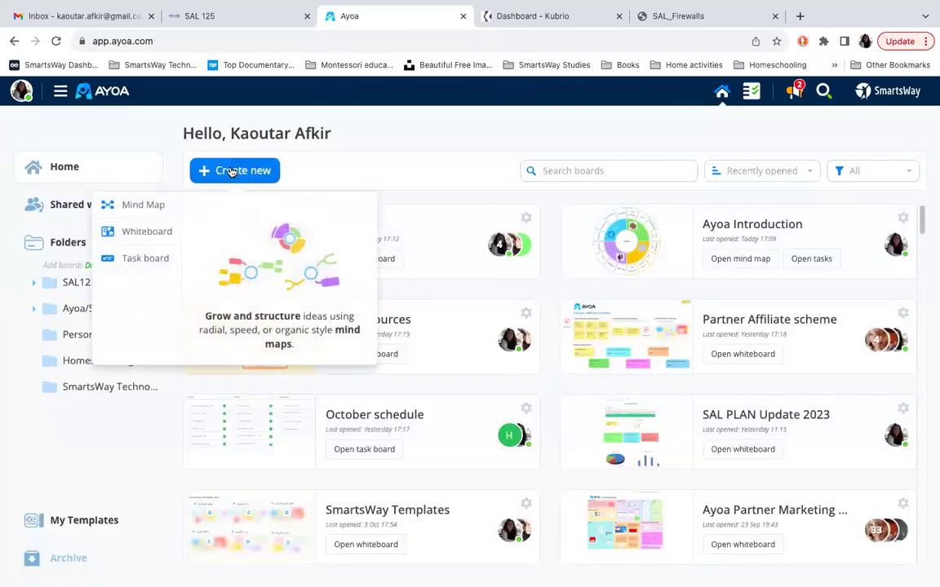
left_click(139, 260)
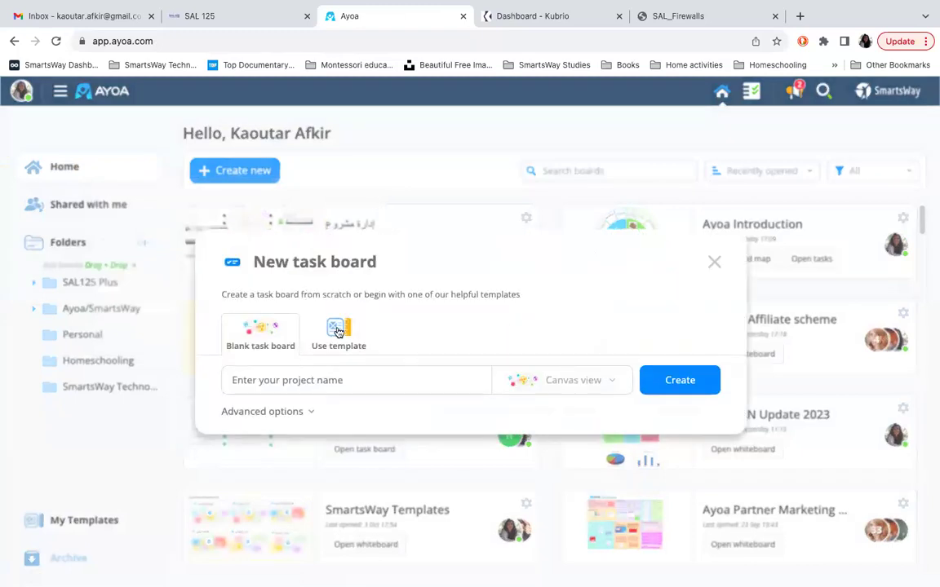
left_click(338, 332)
scroll(657, 357, "down", 2)
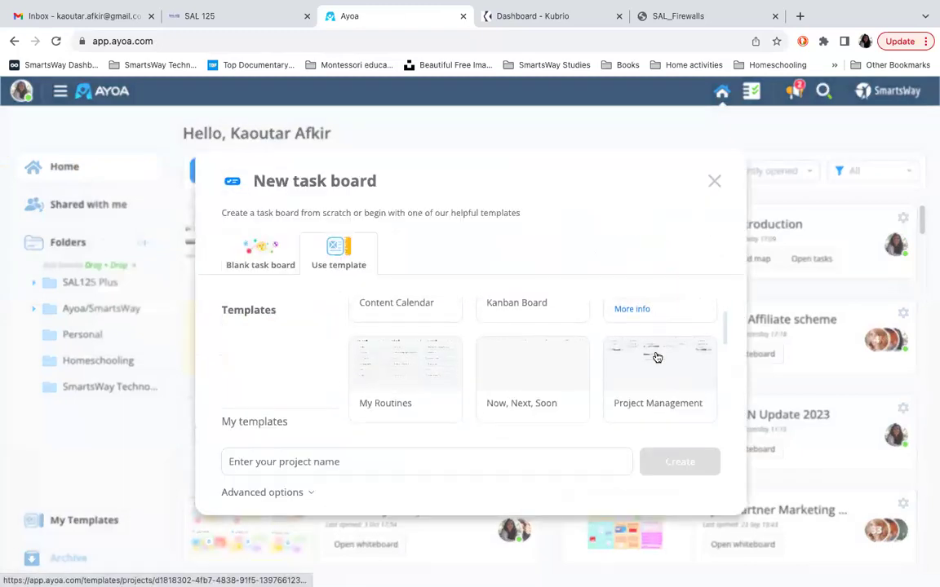
scroll(656, 357, "down", 3)
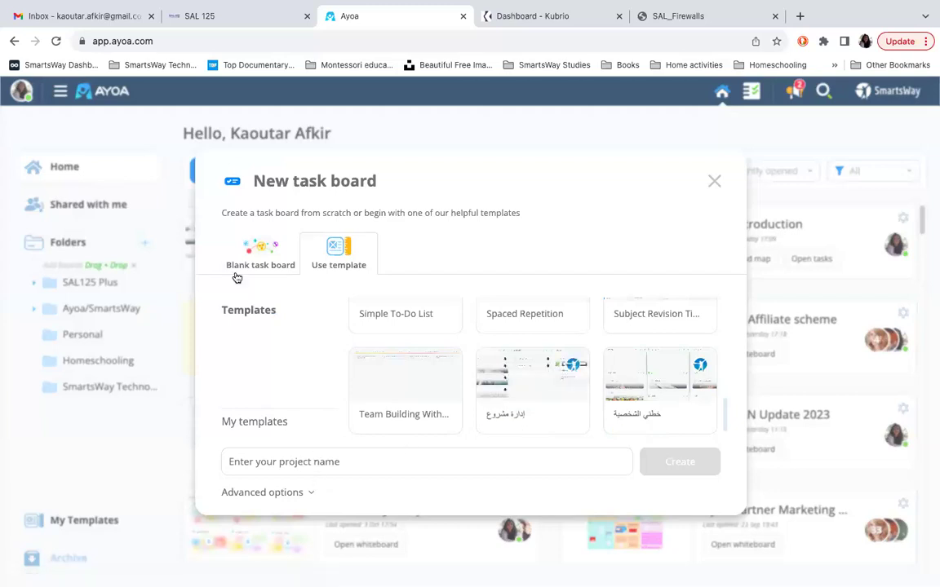
left_click(715, 186)
Reopen the "إدارة مشروع" task board and view the details and checklist of the "تطوير موقع للمشروع" task
left_click(357, 268)
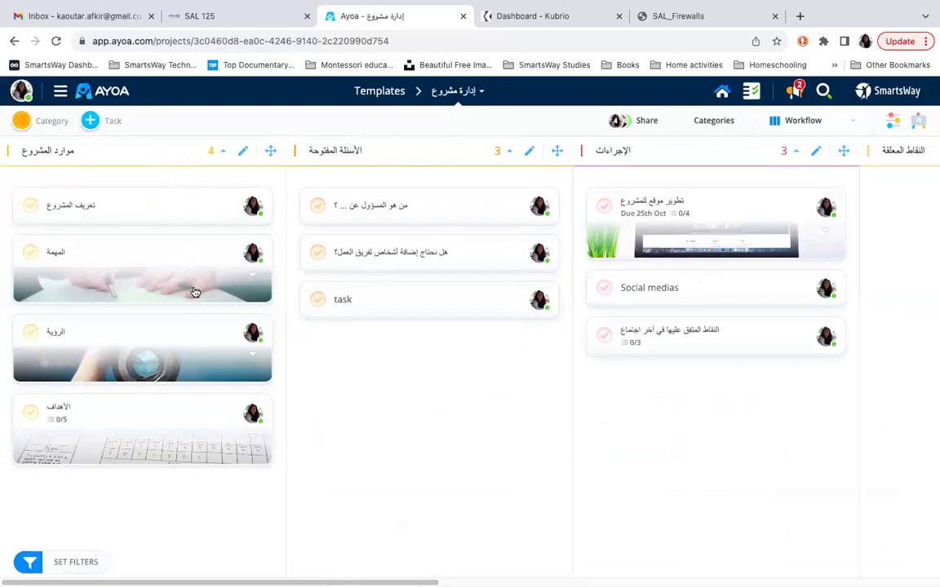
left_click(682, 211)
left_click(729, 163)
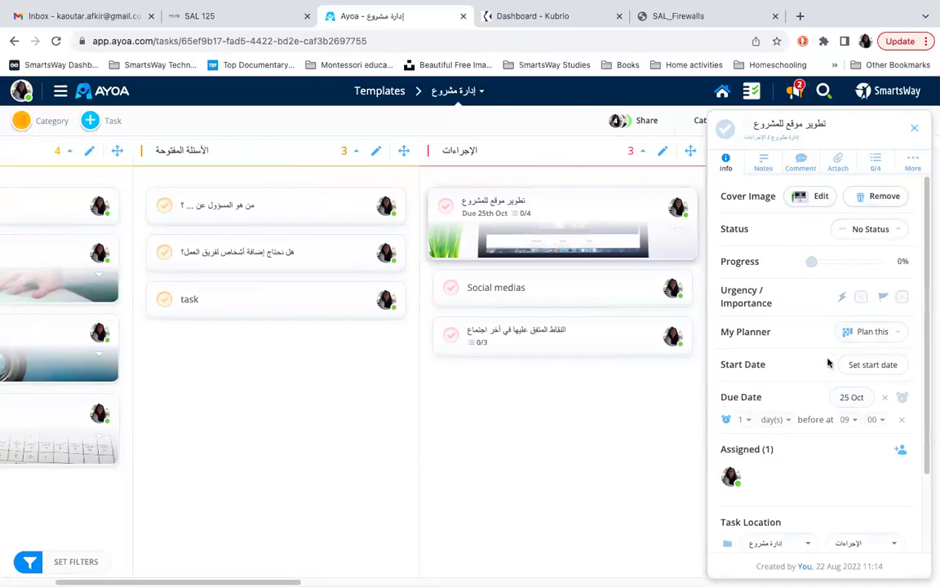
left_click(876, 164)
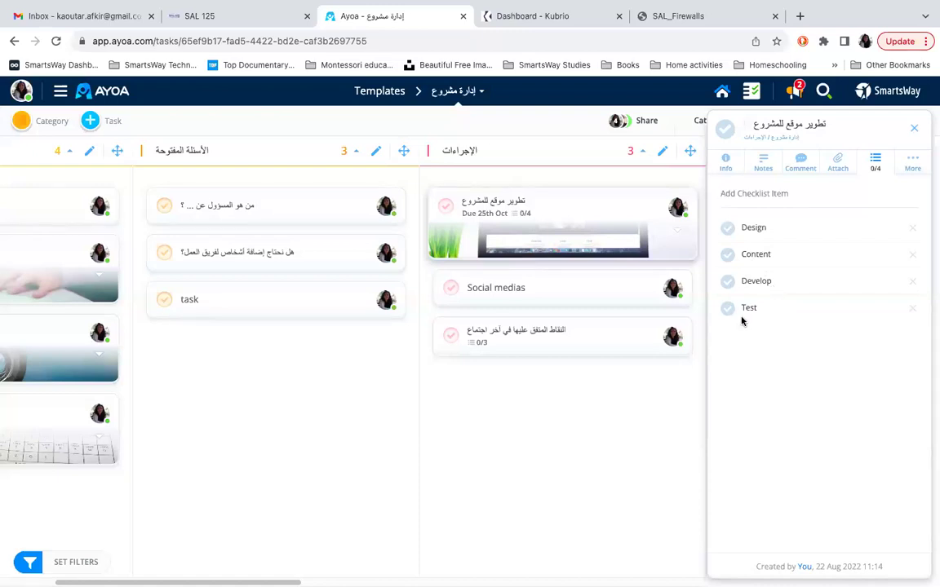
Mark the Design and Content checklist items complete, clear both marks again, and close the task details
left_click(726, 229)
left_click(729, 257)
left_click(728, 231)
left_click(725, 163)
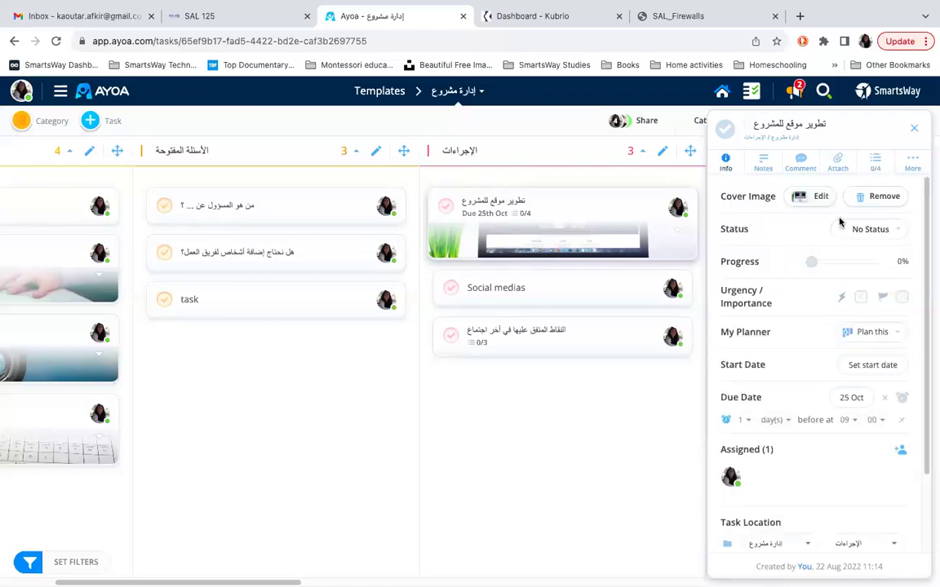
left_click(916, 130)
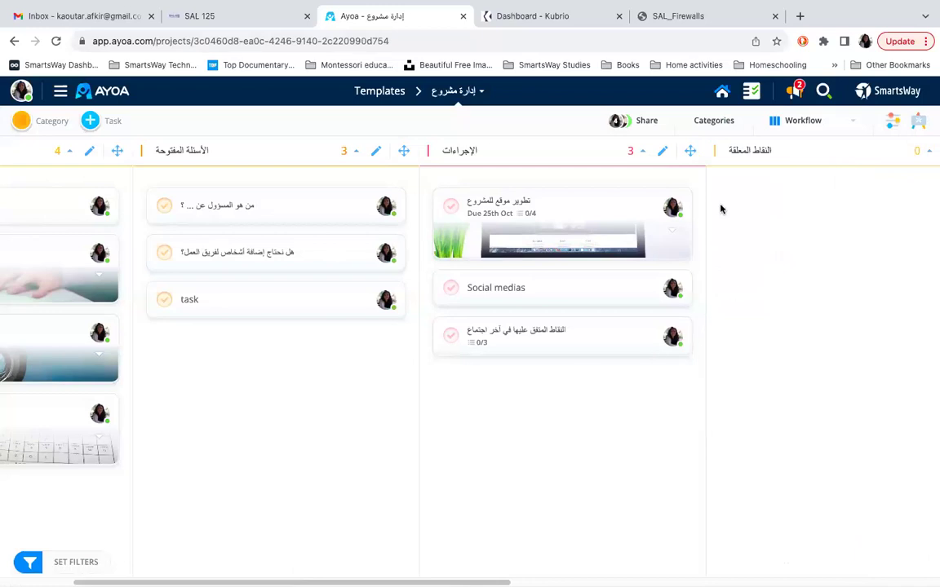
Show the task board in Canvas view and in Gantt Timeline view
left_click(851, 124)
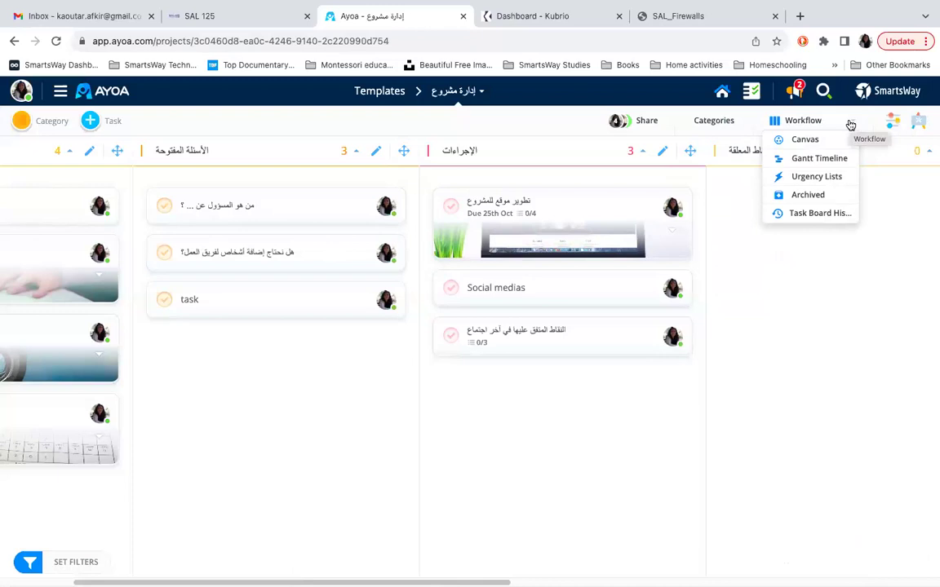
left_click(824, 140)
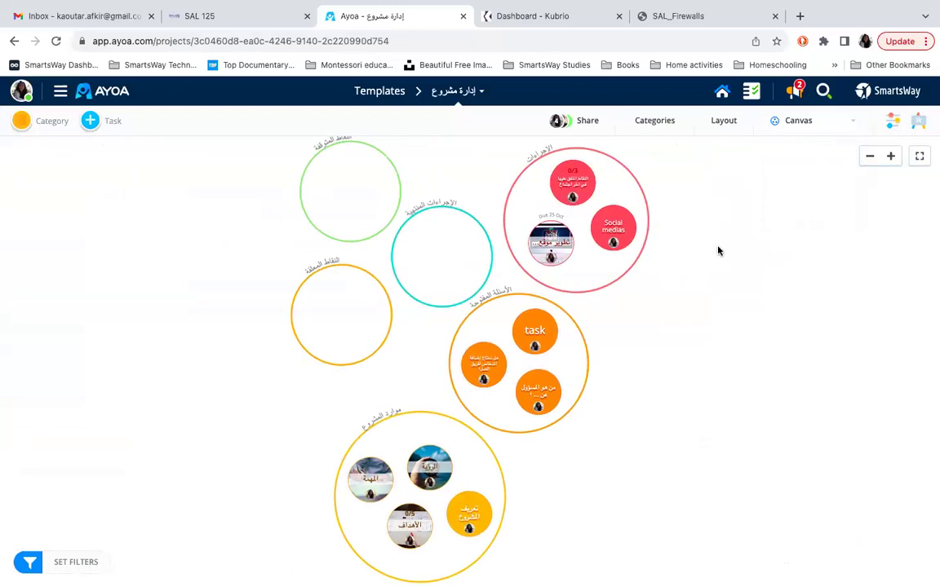
left_click(851, 123)
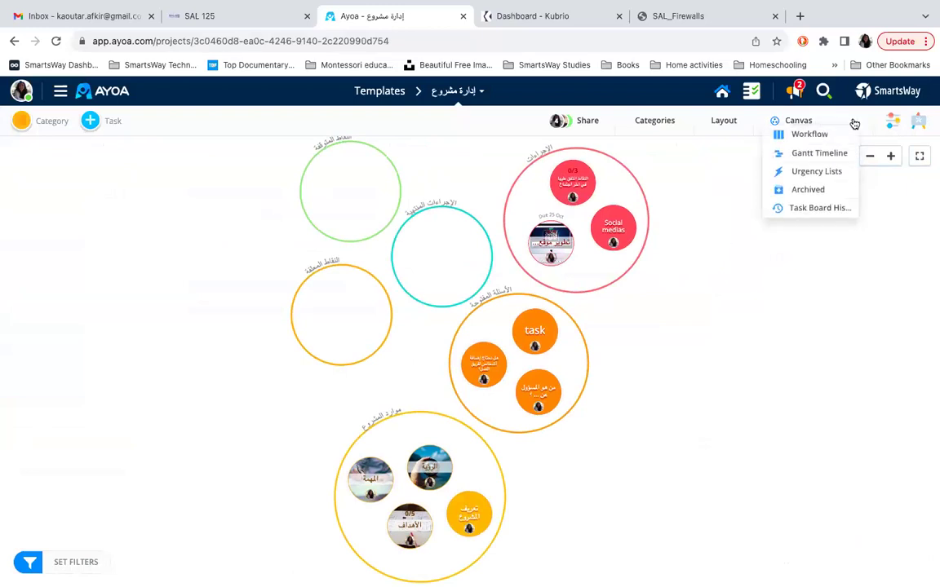
left_click(826, 161)
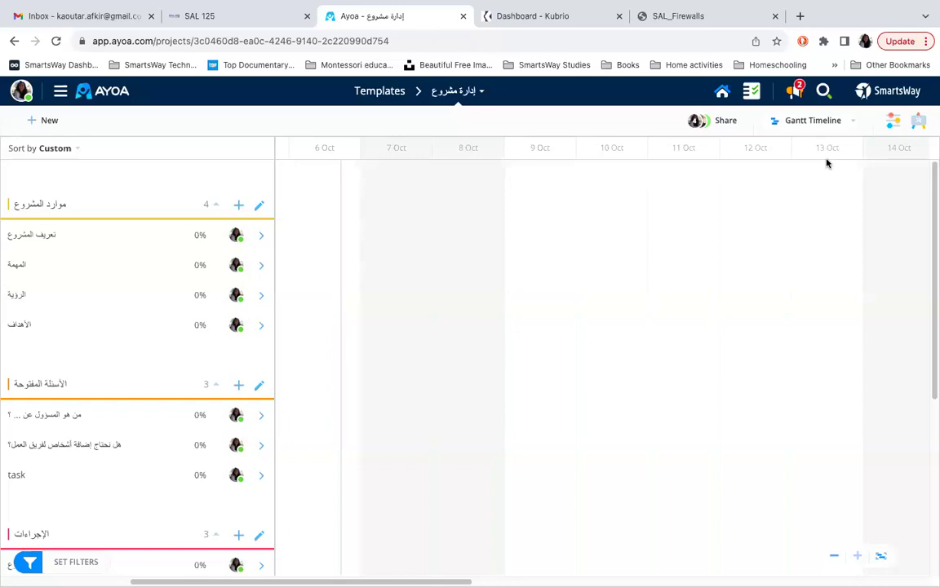
Switch the board to Urgency Lists and set the "تطوير موقع للمشروع" task's urgency to Urgent (orange)
left_click(853, 123)
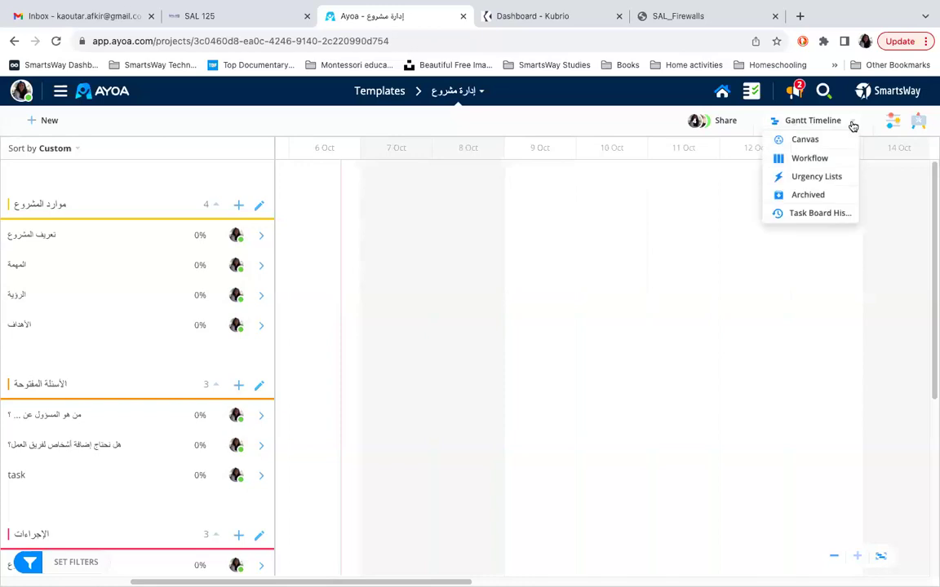
left_click(803, 179)
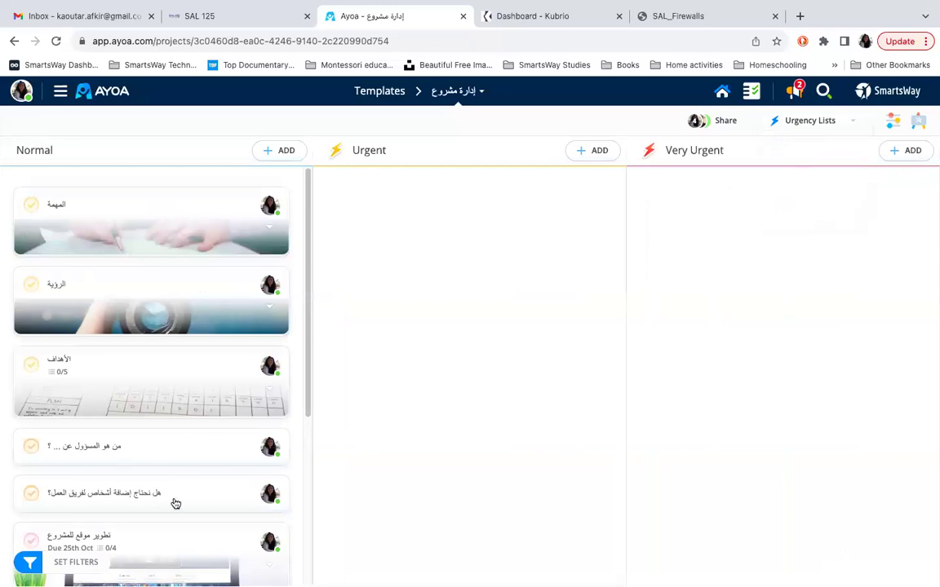
scroll(174, 503, "down", 3)
left_click(161, 439)
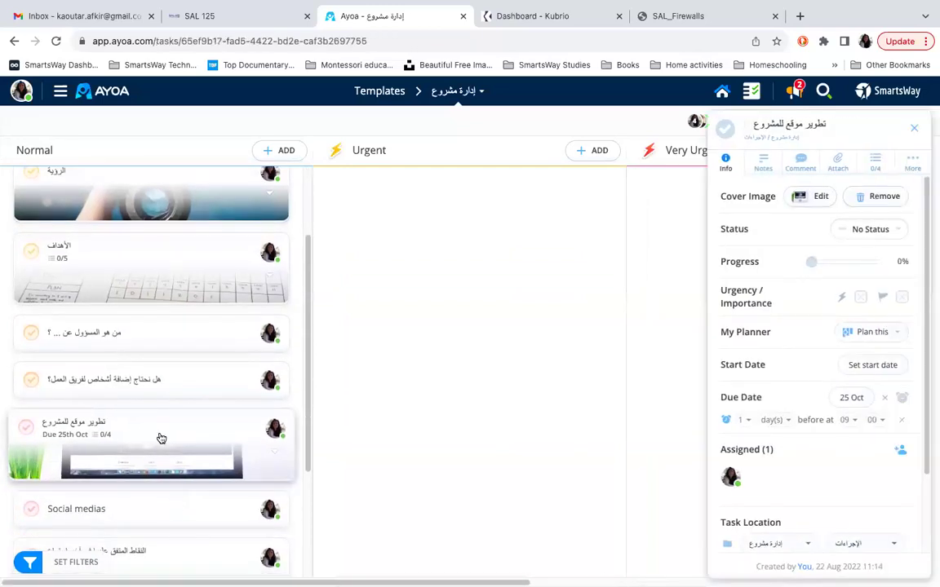
left_click(860, 299)
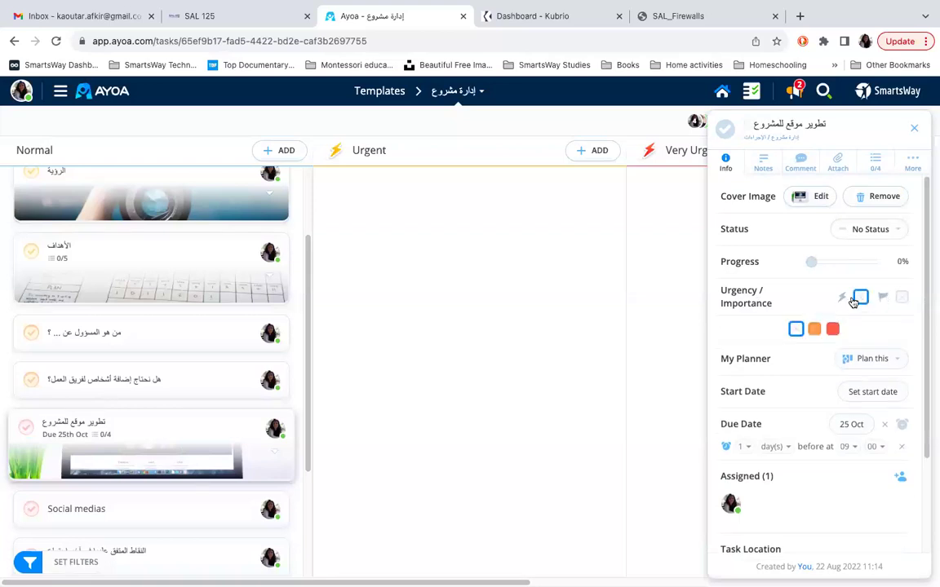
left_click(813, 330)
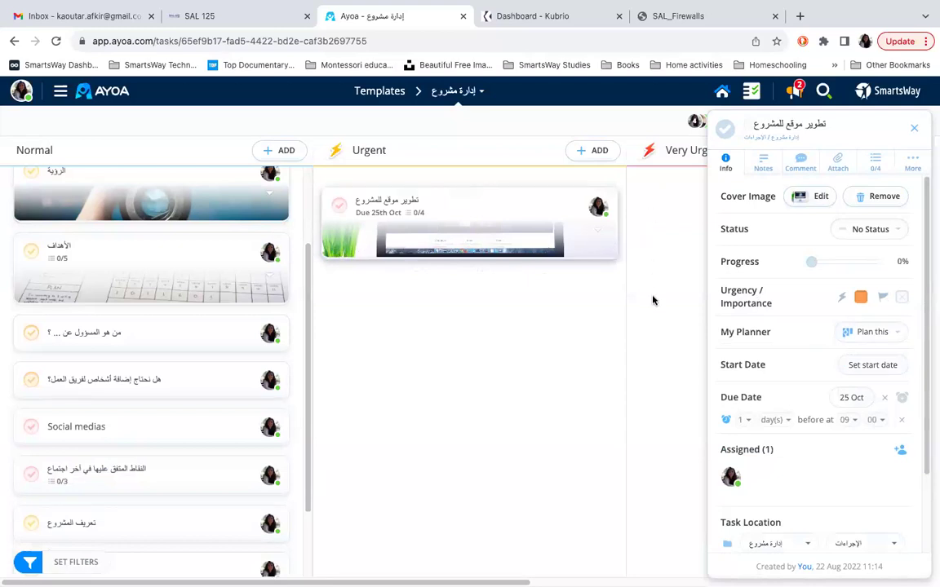
Set the "تطوير موقع للمشروع" task's urgency back to Normal and close its details
left_click(860, 297)
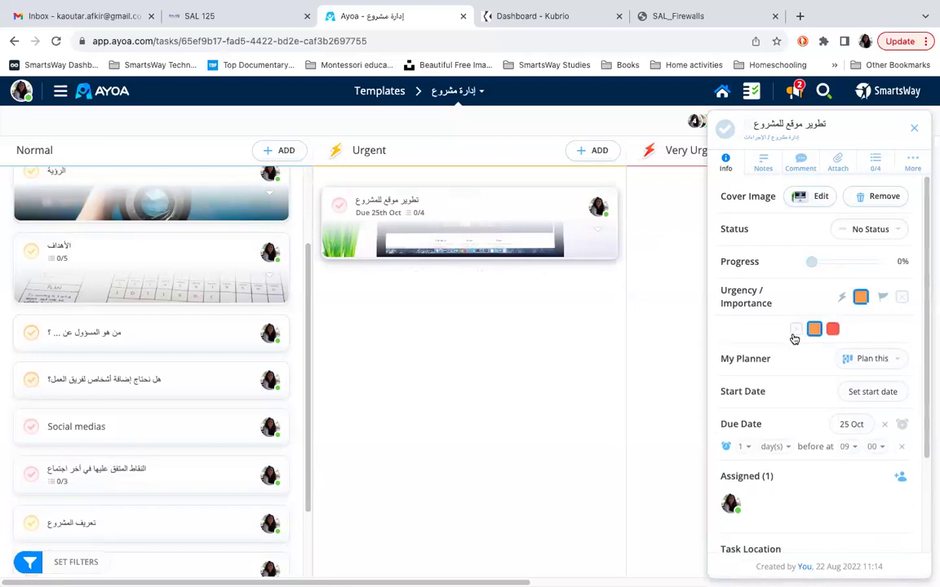
left_click(794, 334)
left_click(914, 127)
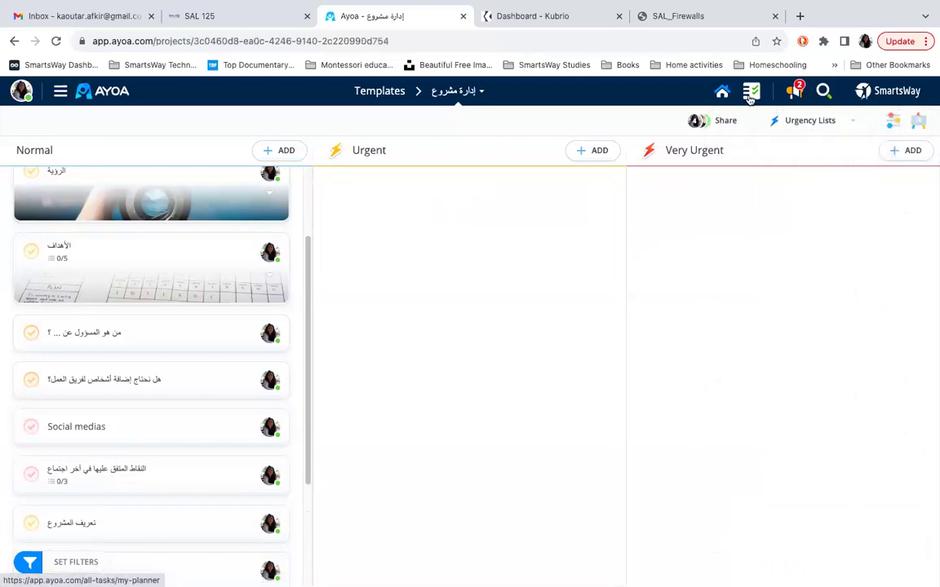
Open the Task Board History to review the board's recent changes
left_click(848, 123)
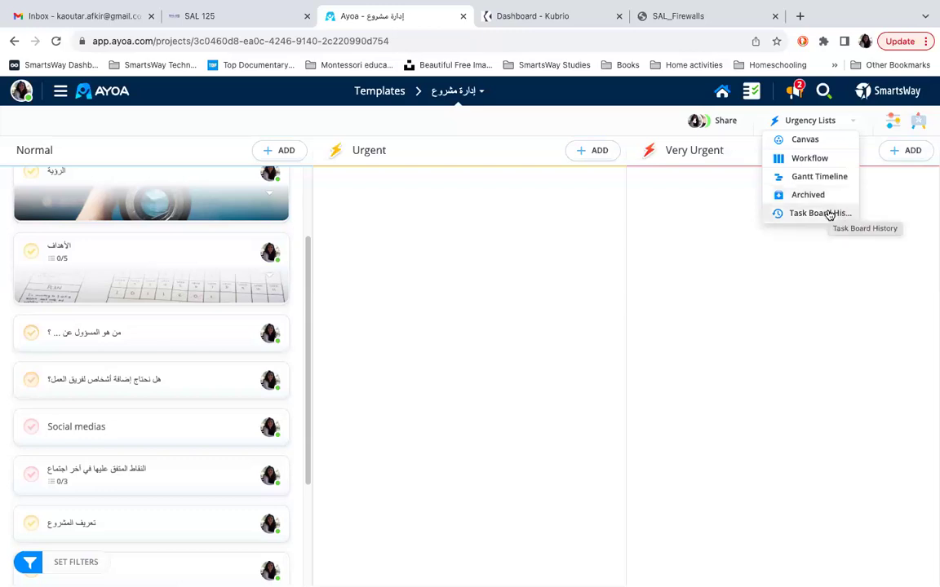
left_click(829, 215)
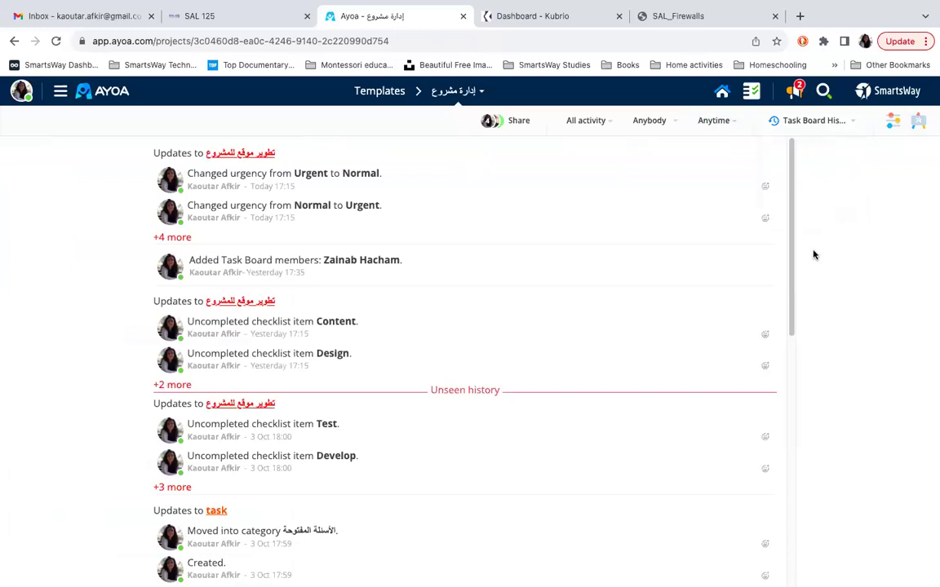
Switch the task board from its history to Workflow view and return to the home page
left_click(849, 123)
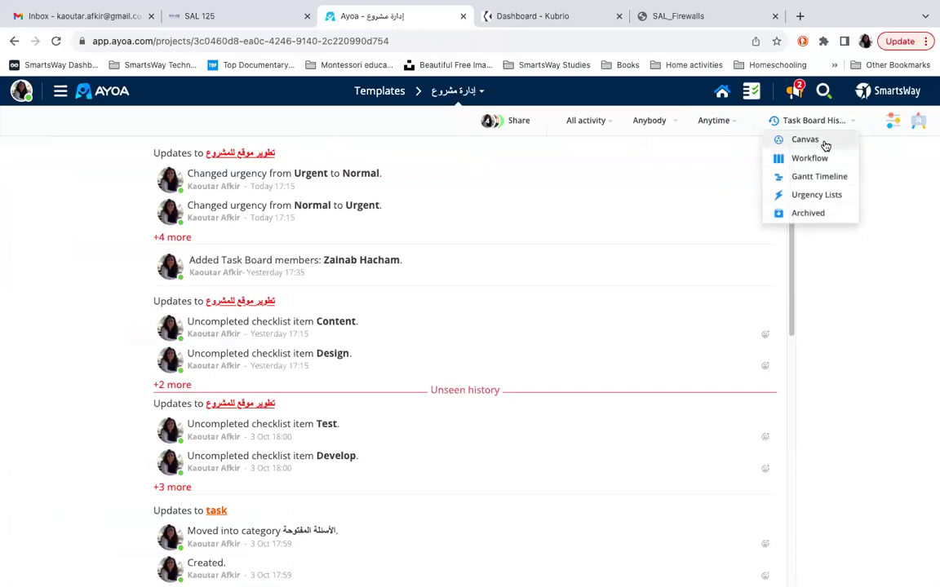
left_click(818, 157)
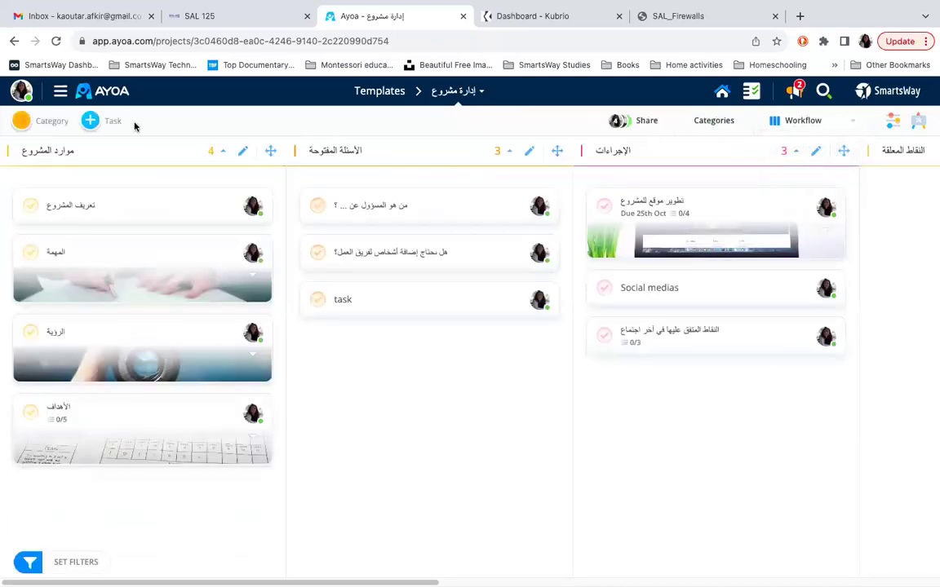
left_click(723, 93)
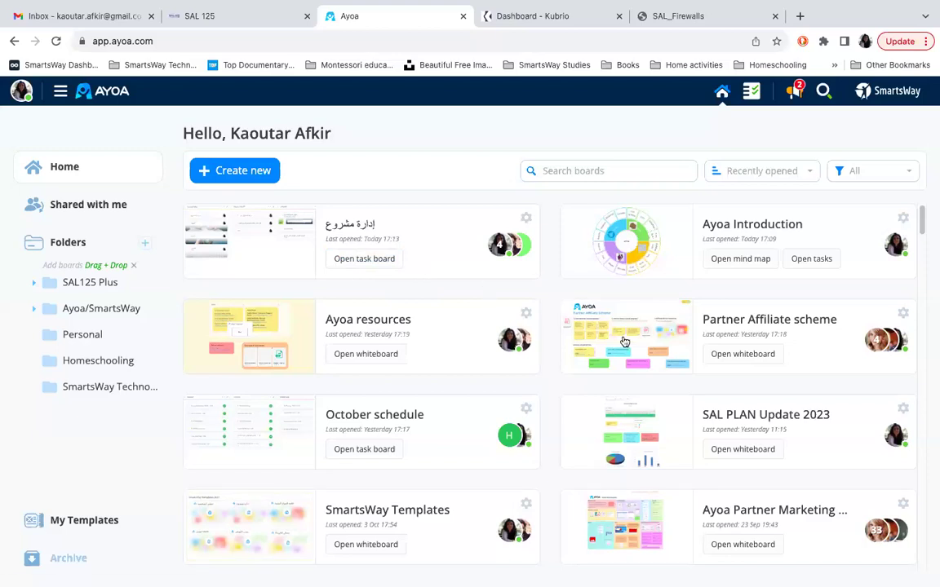
Open the Partner Affiliate scheme whiteboard and examine its scheme, progress tracking, partner resources and contacts sections
left_click(733, 359)
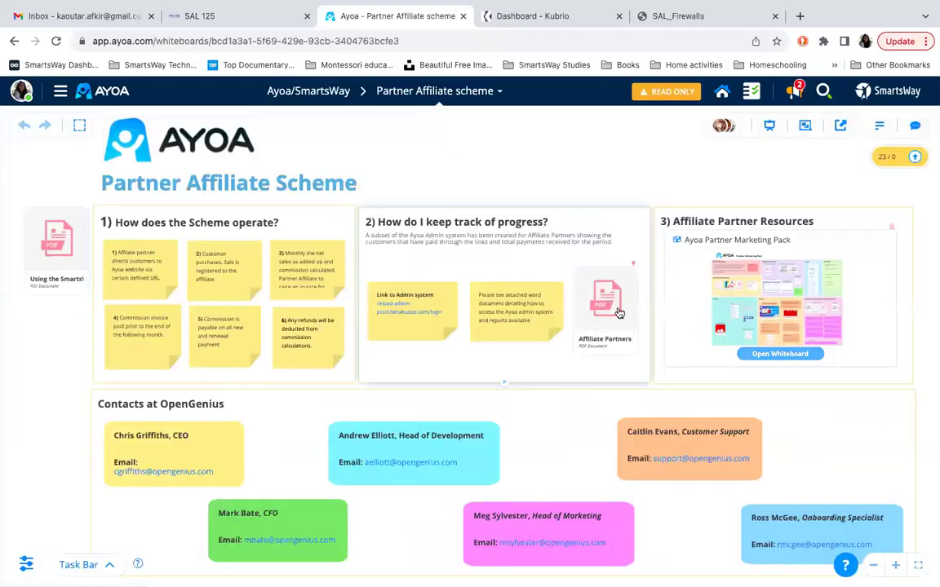
mouse_move(611, 312)
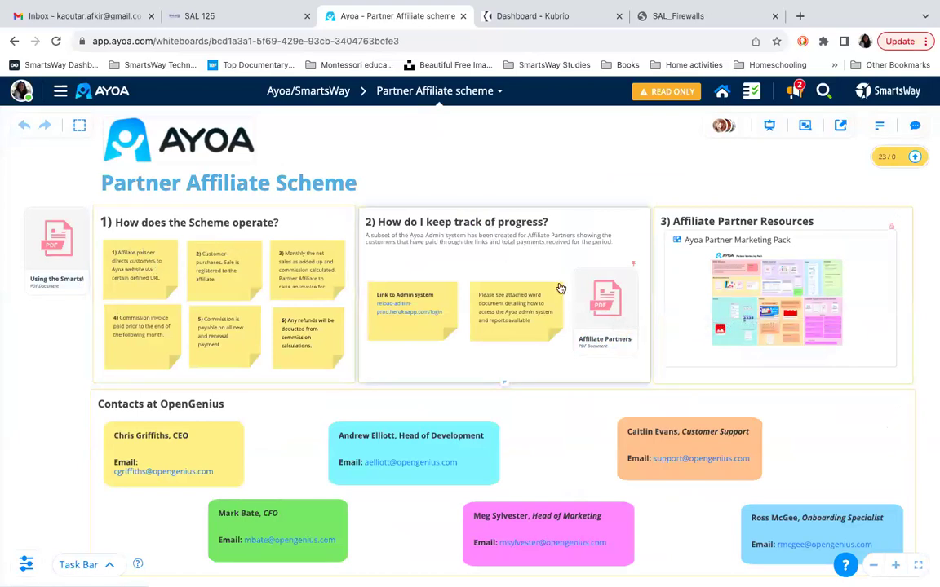
mouse_move(780, 303)
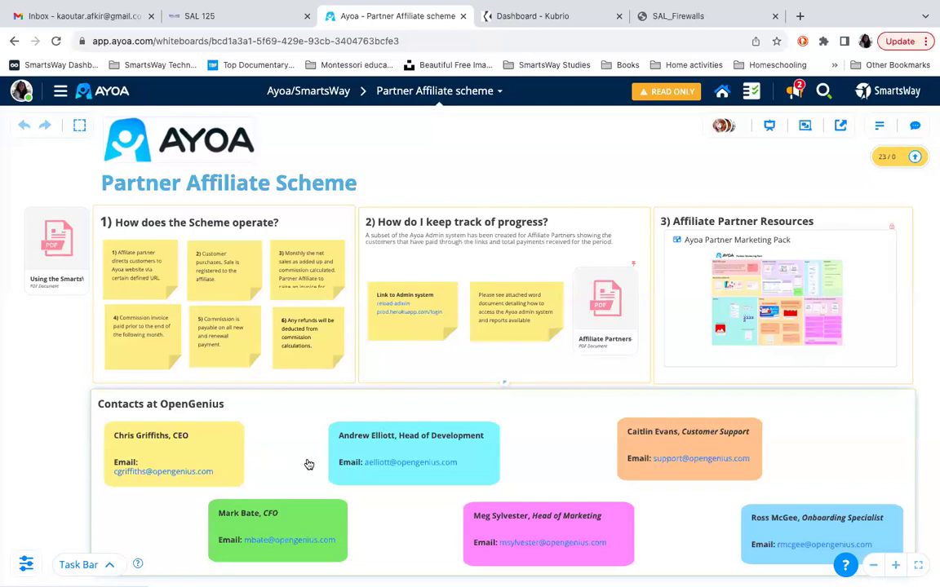
mouse_move(650, 98)
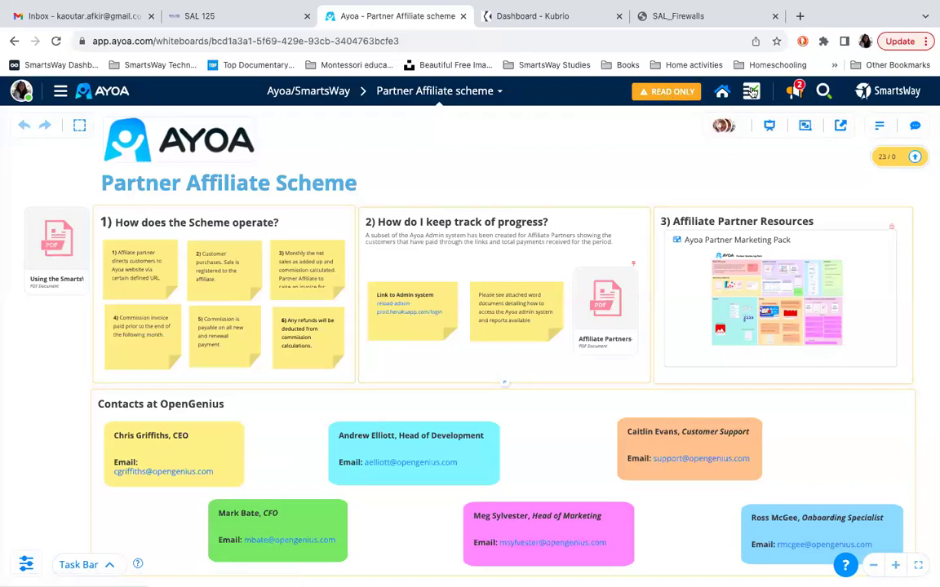
Return to the home page, open the Ayoa resources whiteboard and cut the New Flowchart covering the Team section
left_click(722, 90)
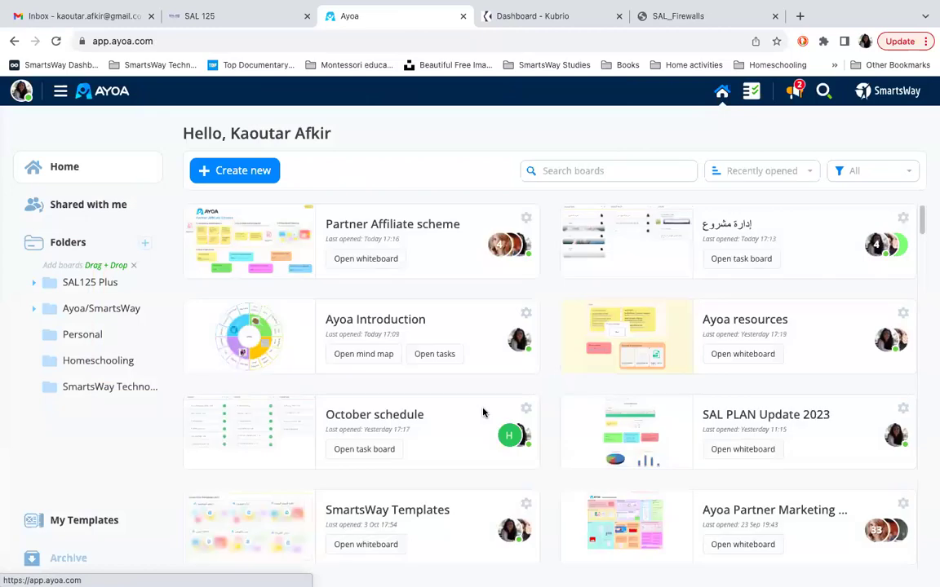
left_click(738, 356)
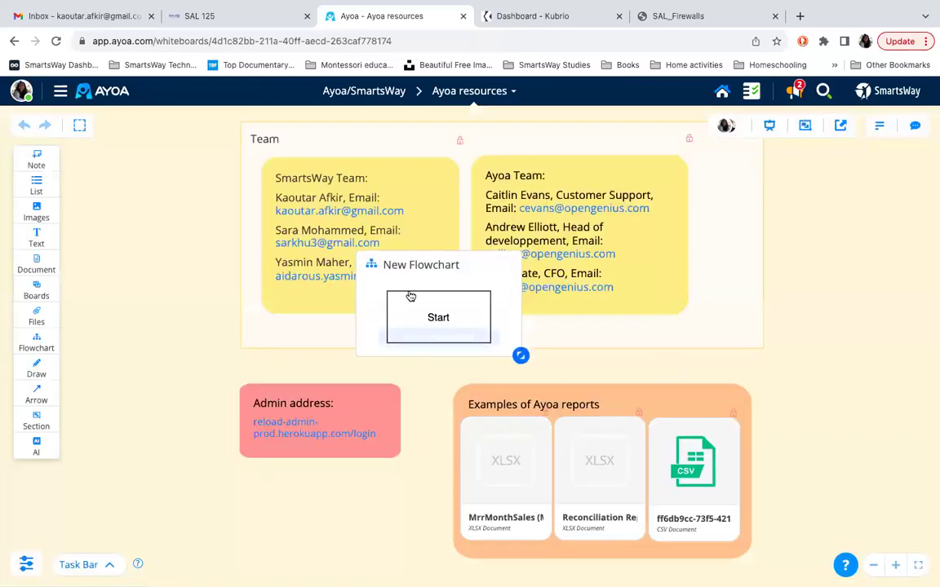
right_click(455, 266)
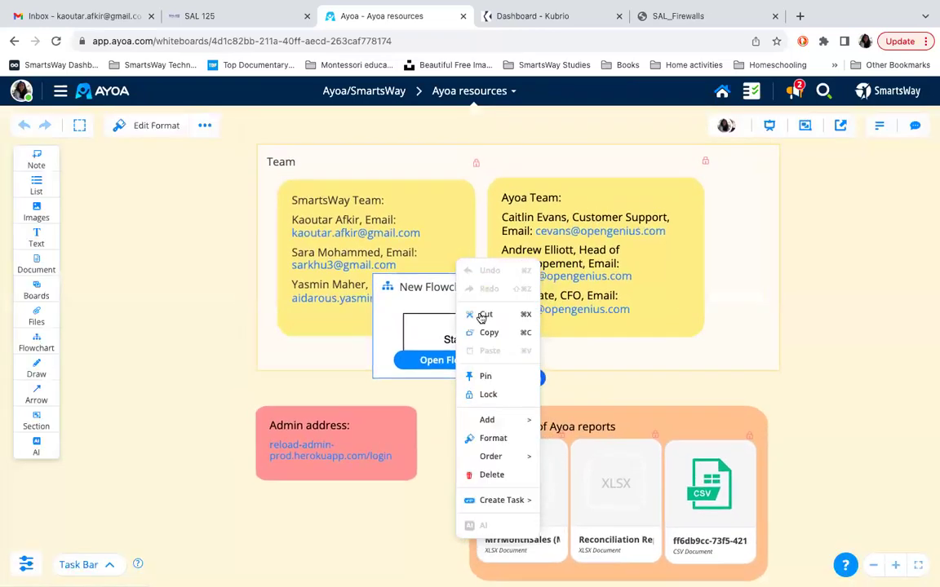
left_click(488, 315)
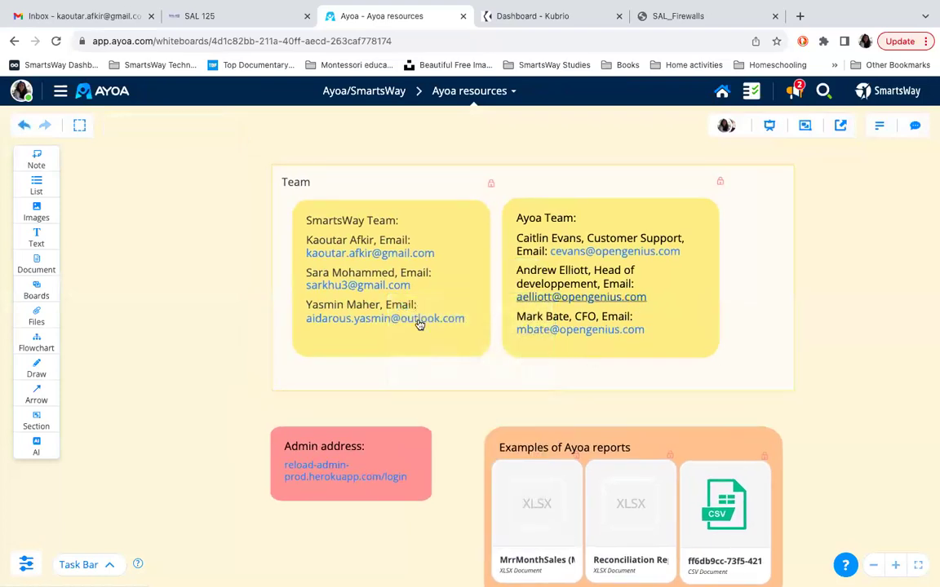
scroll(306, 218, "down", 2)
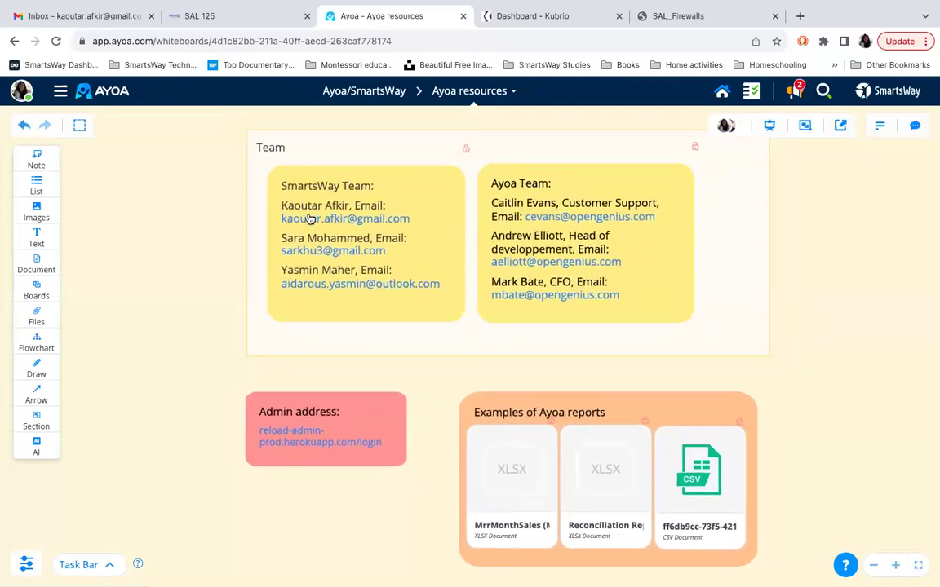
left_click_drag(379, 330, 699, 526)
Return to the home page and open the SmartsWay Templates whiteboard to show all its embedded templates
left_click(722, 92)
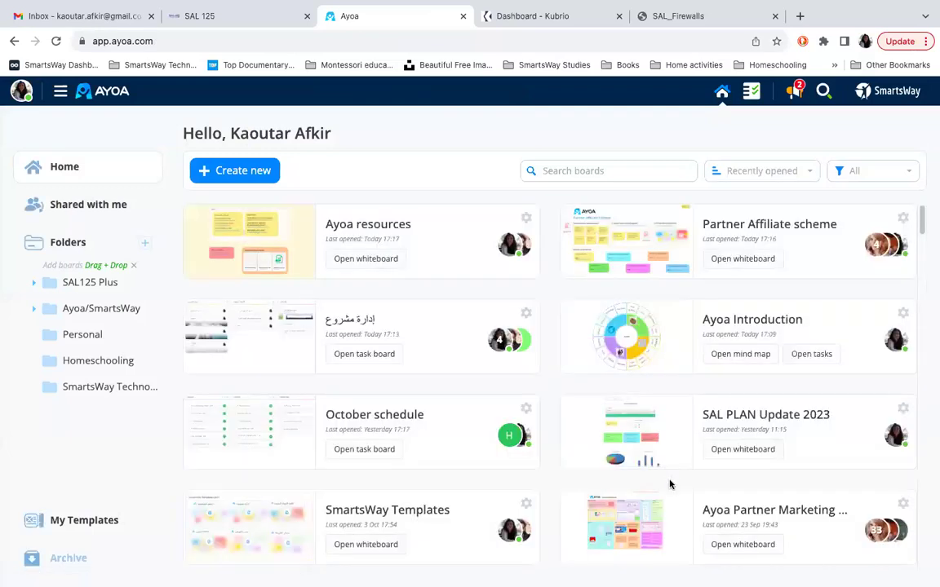
left_click(367, 545)
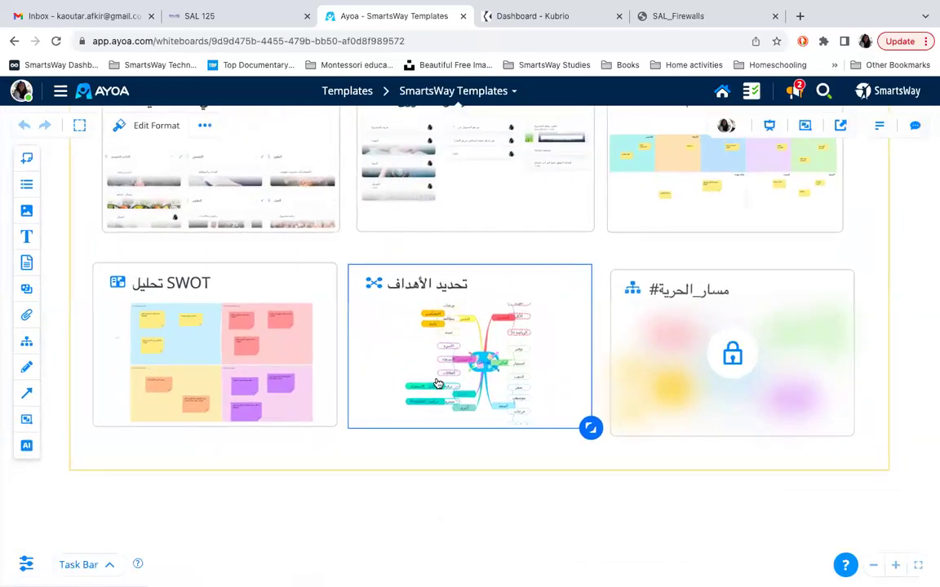
left_click(919, 566)
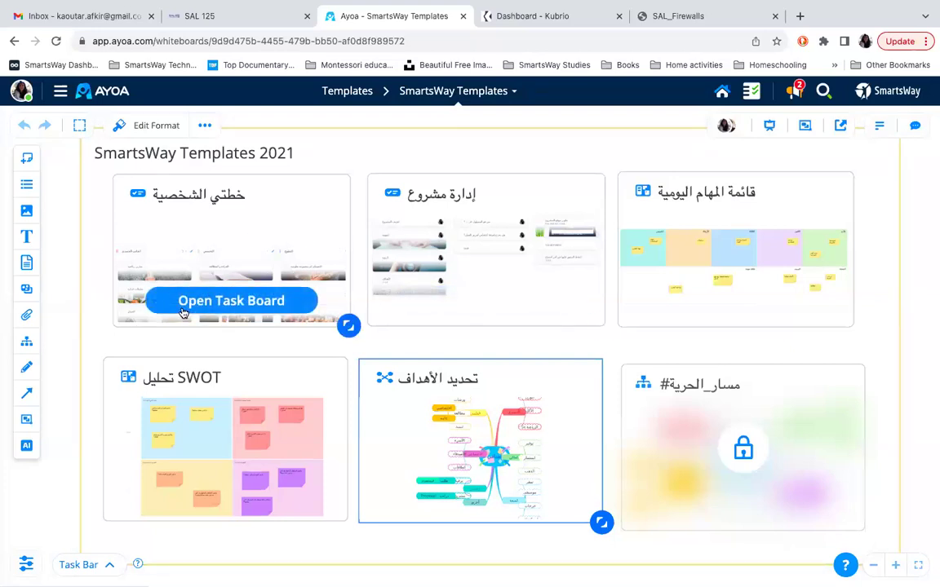
Insert a new flowchart into the SmartsWay Templates whiteboard
left_click(27, 344)
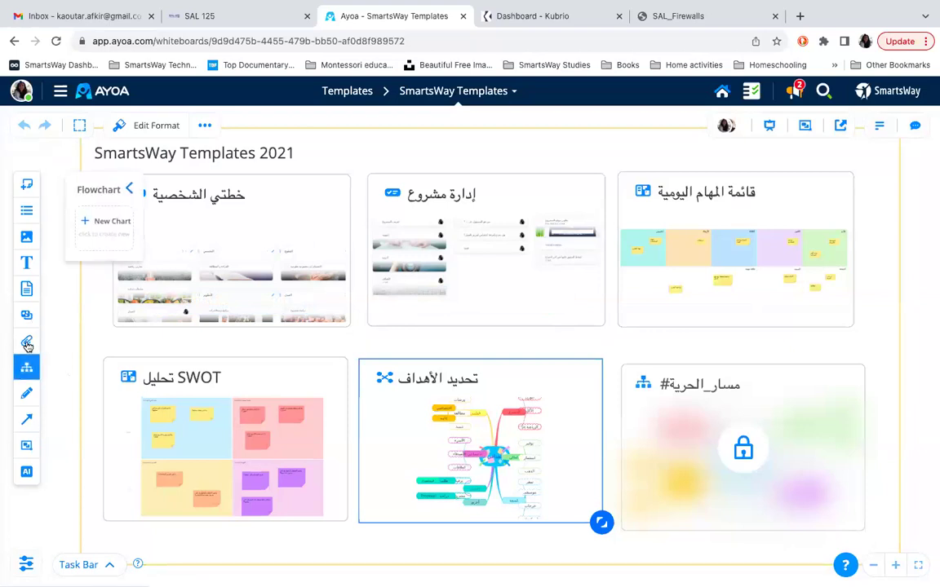
left_click(100, 221)
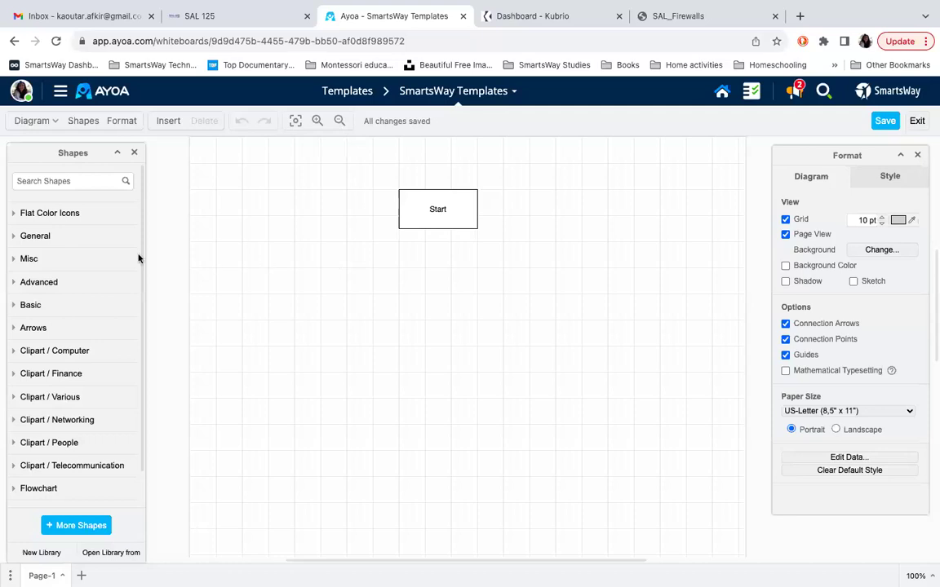
Browse the Flat Color Icons, General and Flowchart shape libraries in the flowchart editor
left_click(107, 219)
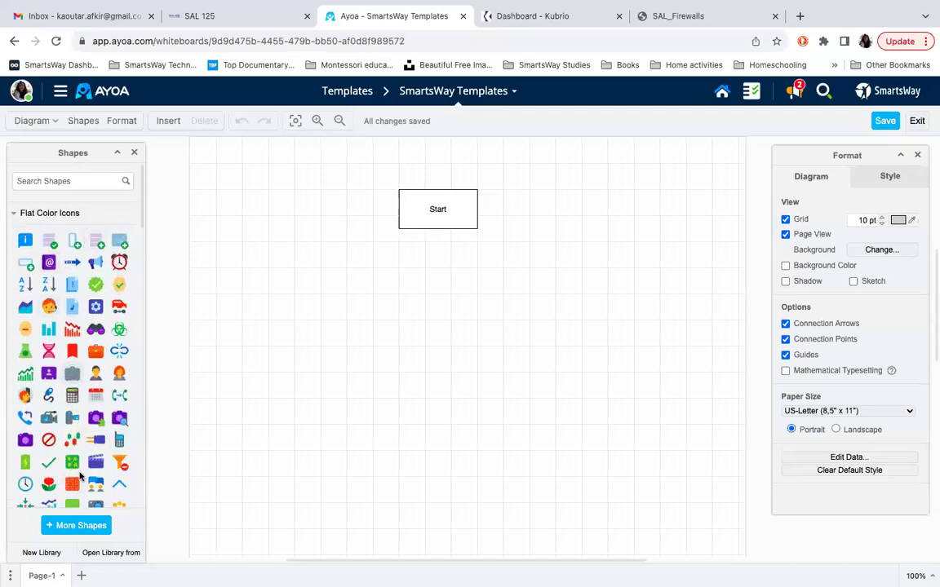
mouse_move(103, 311)
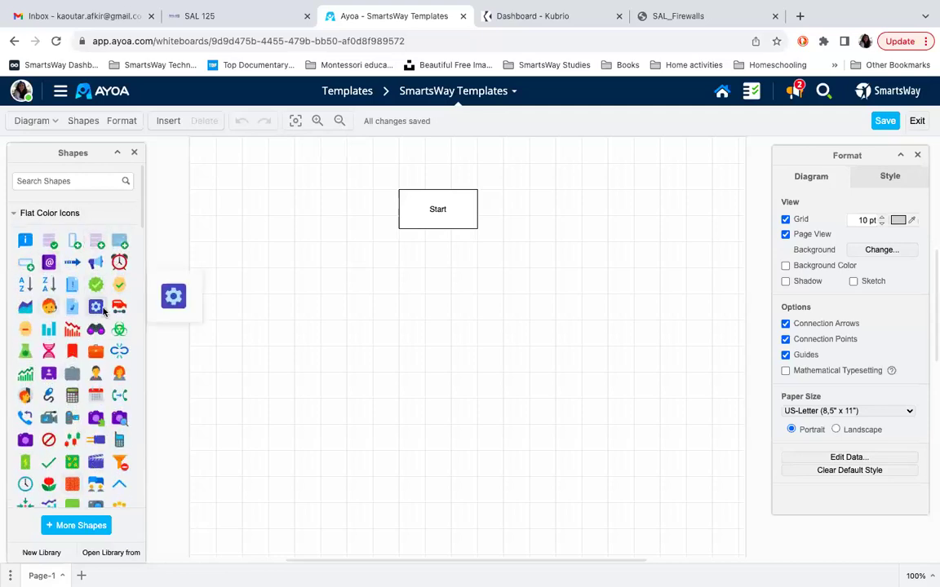
scroll(82, 261, "down", 3)
scroll(66, 178, "up", 5)
left_click(63, 209)
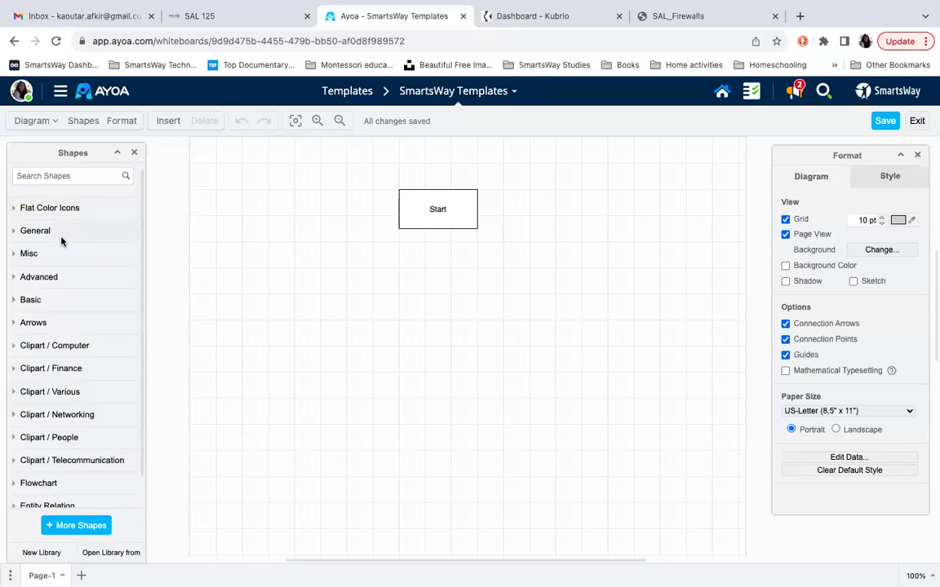
left_click(61, 237)
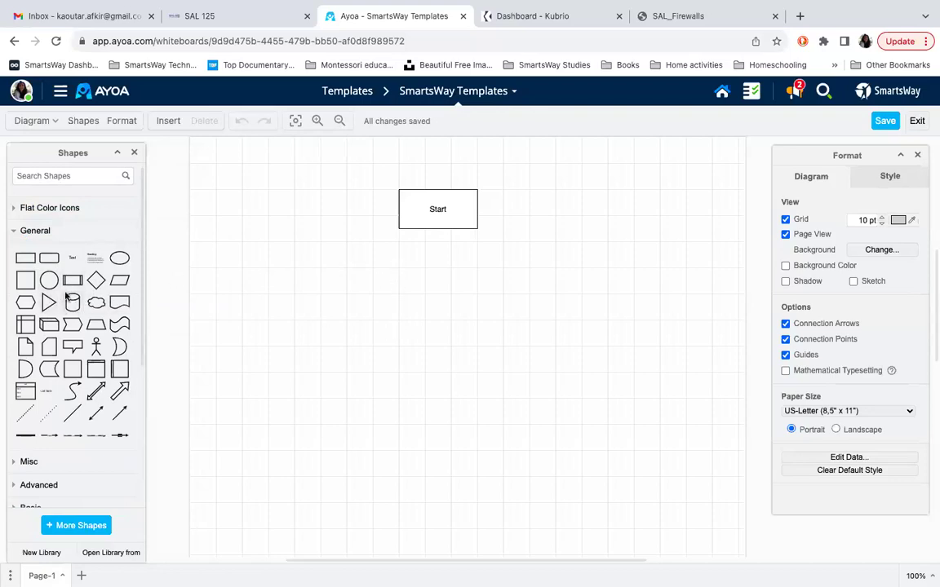
left_click(80, 232)
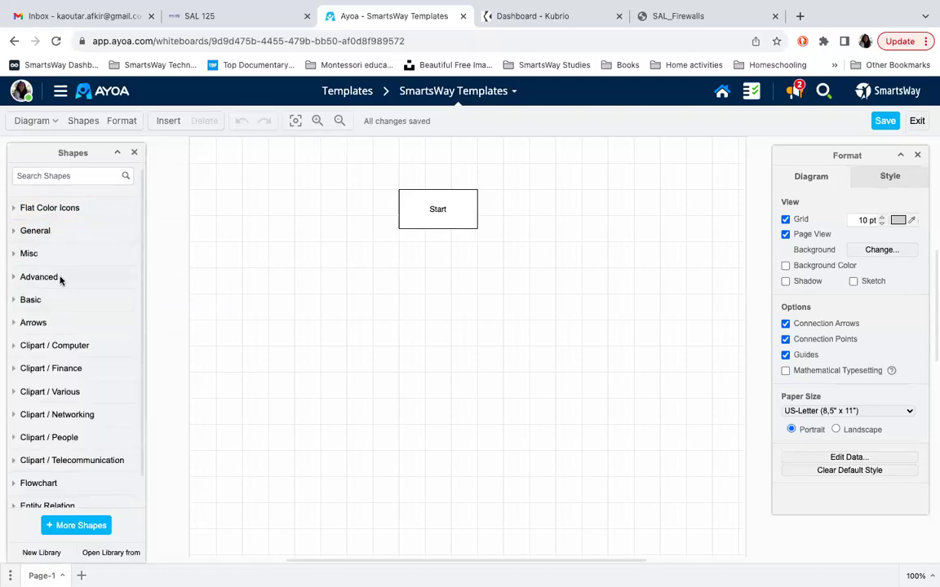
scroll(74, 351, "down", 1)
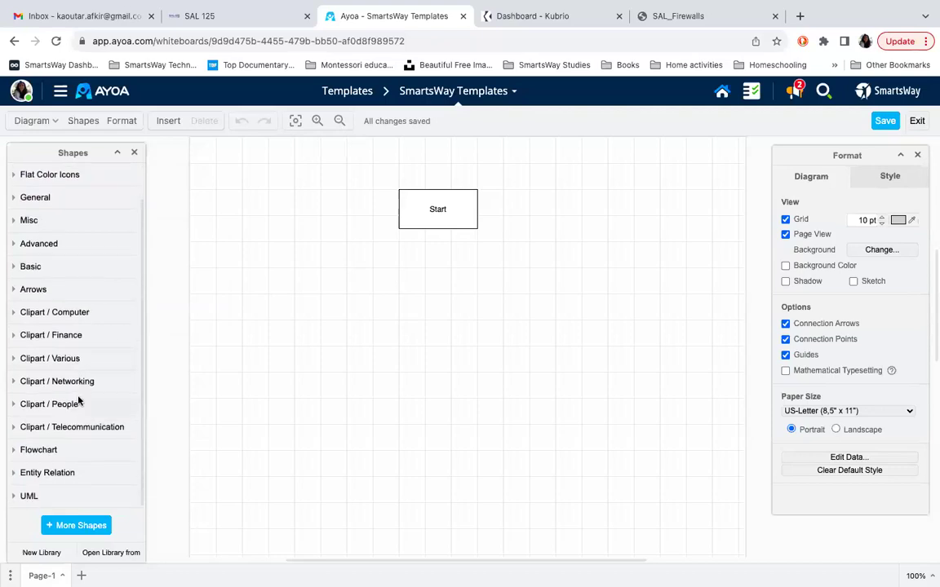
left_click(49, 450)
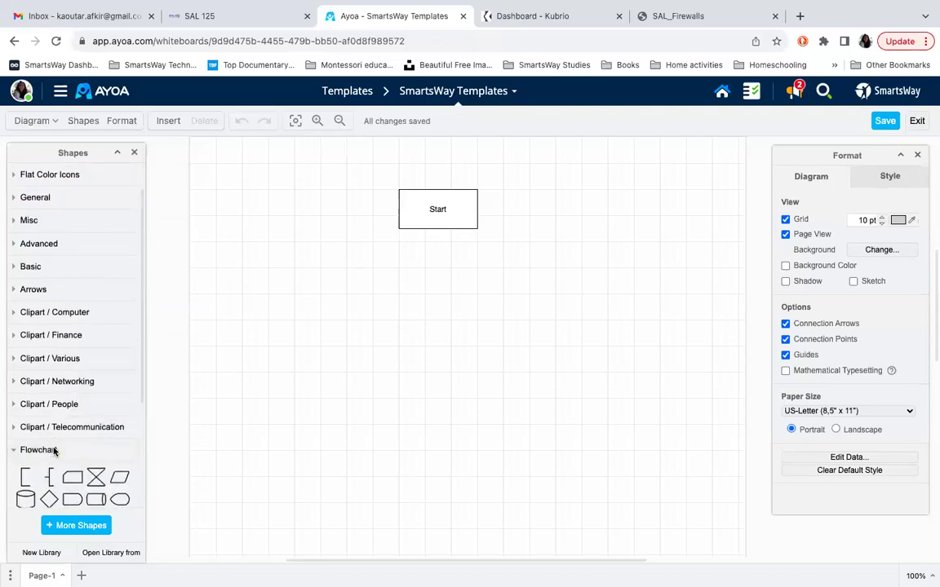
left_click(68, 454)
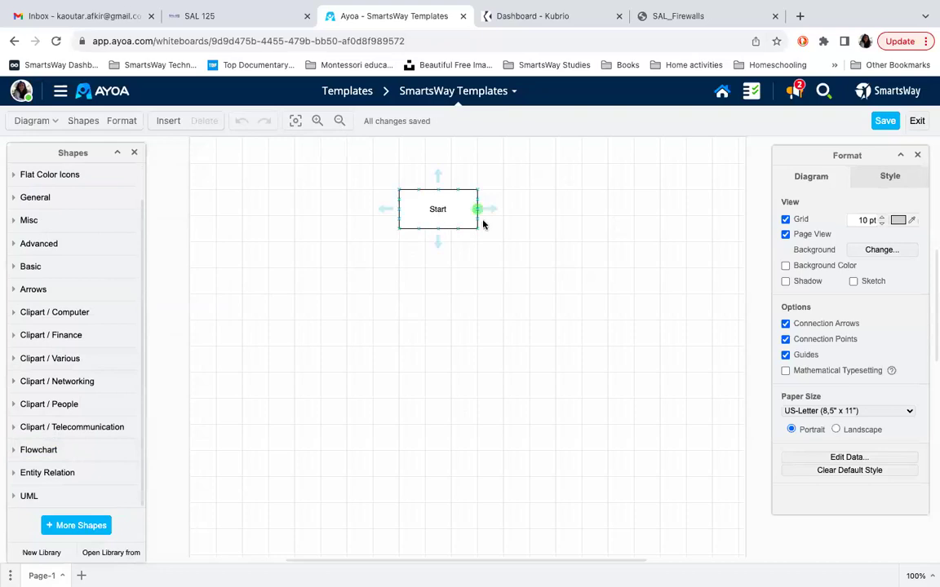
Exit the flowchart editor and cut the New Flowchart from the SmartsWay Templates whiteboard
left_click(917, 121)
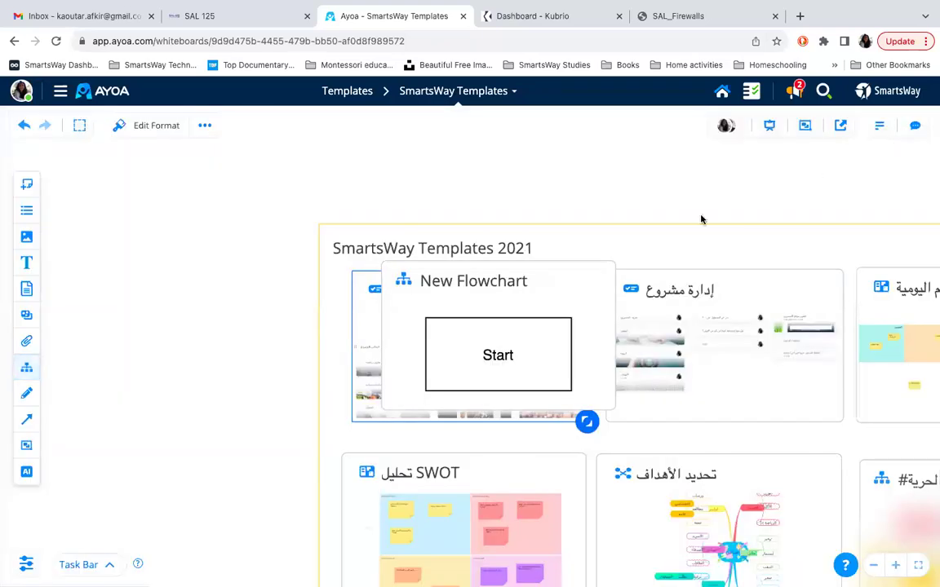
right_click(558, 285)
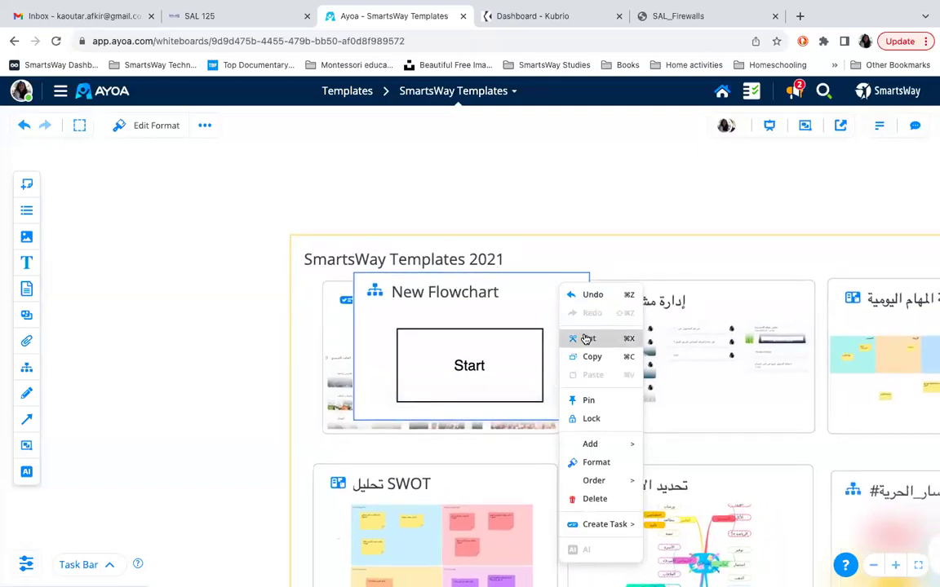
left_click(588, 338)
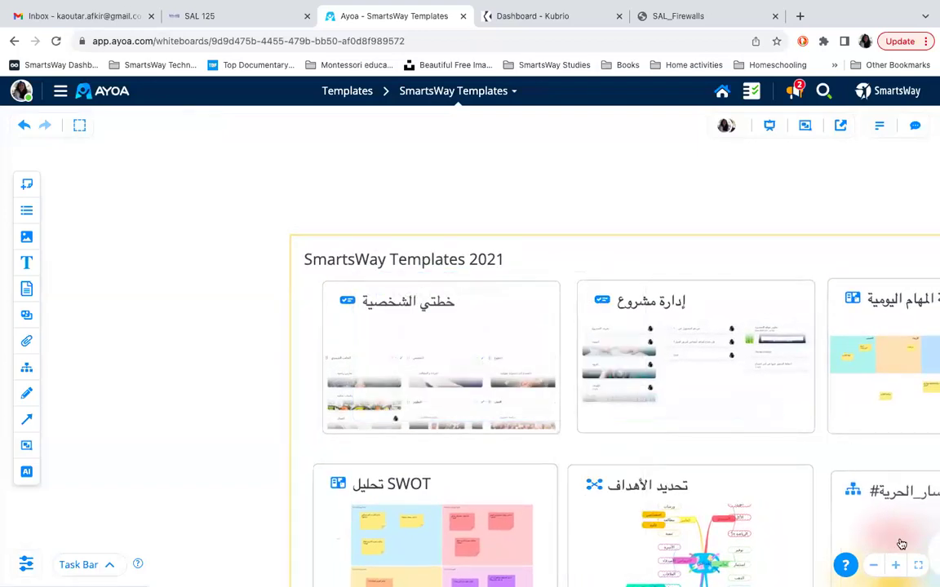
left_click(917, 565)
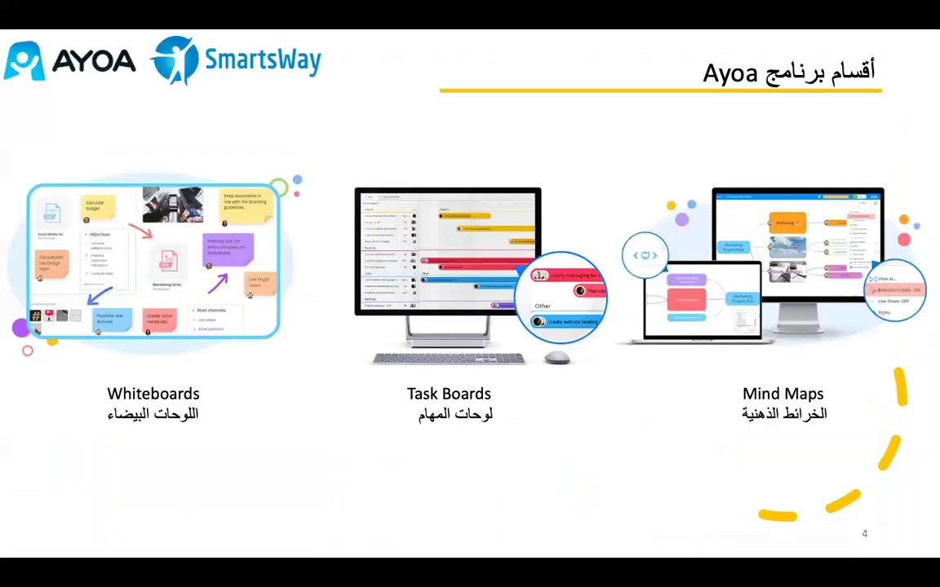
key("Right")
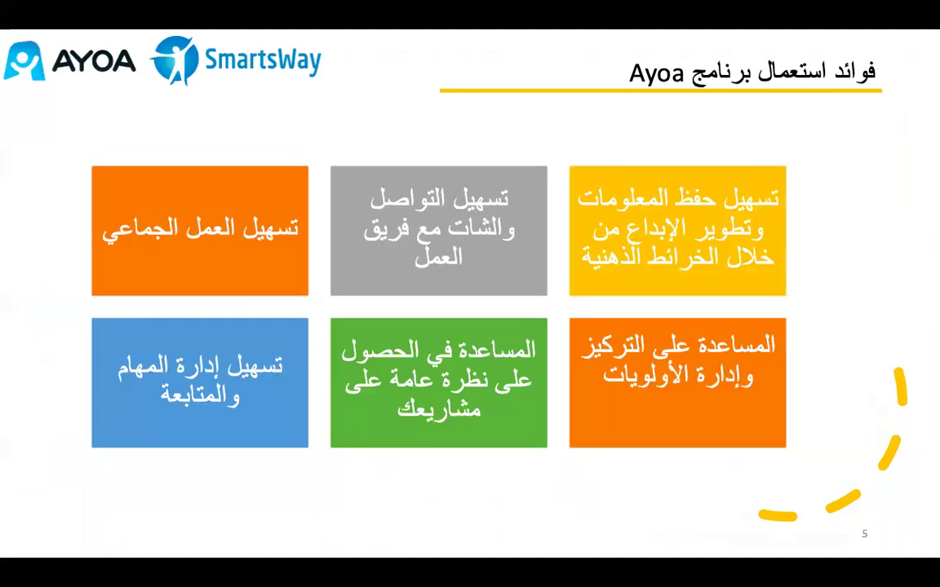
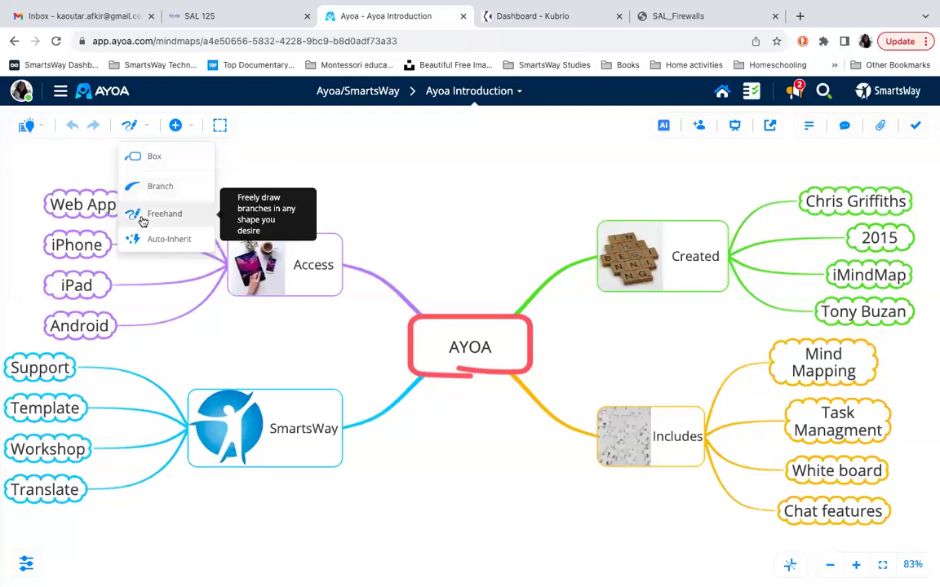
Draw a looping Freehand branch from the central AYOA idea in the Ayoa Introduction mind map and label it "test"
left_click(164, 217)
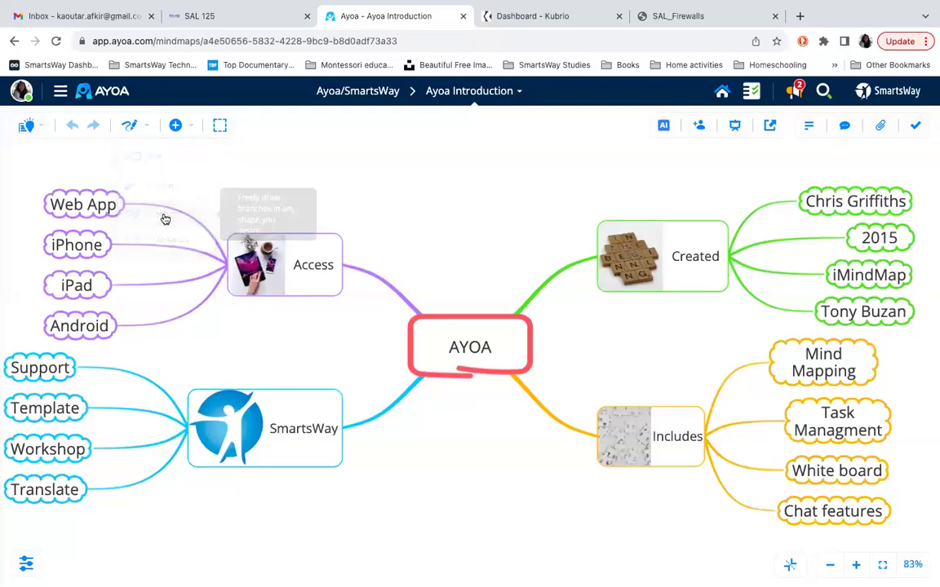
mouse_move(418, 242)
left_mouse_down()
mouse_move(521, 151)
mouse_move(550, 176)
mouse_move(560, 212)
mouse_move(598, 186)
left_mouse_up()
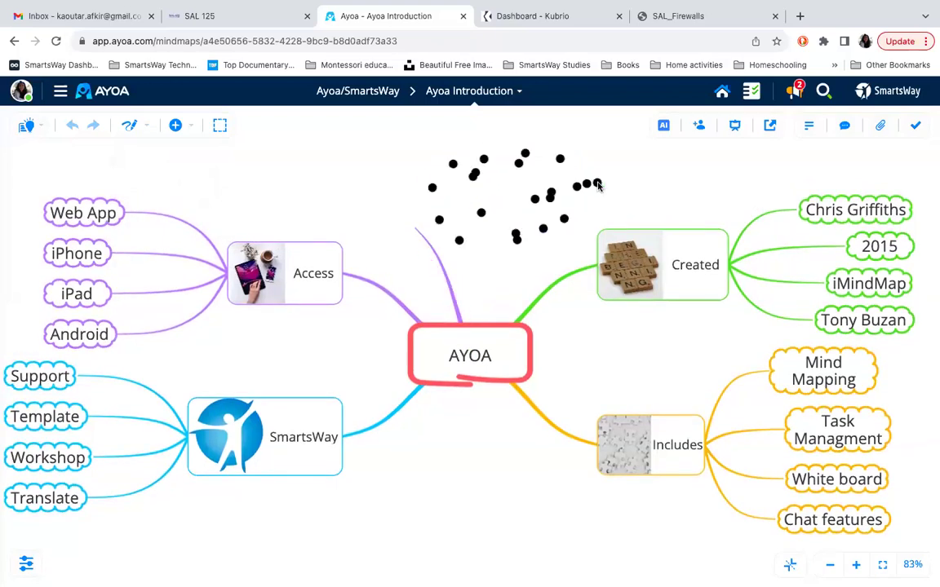
type("test")
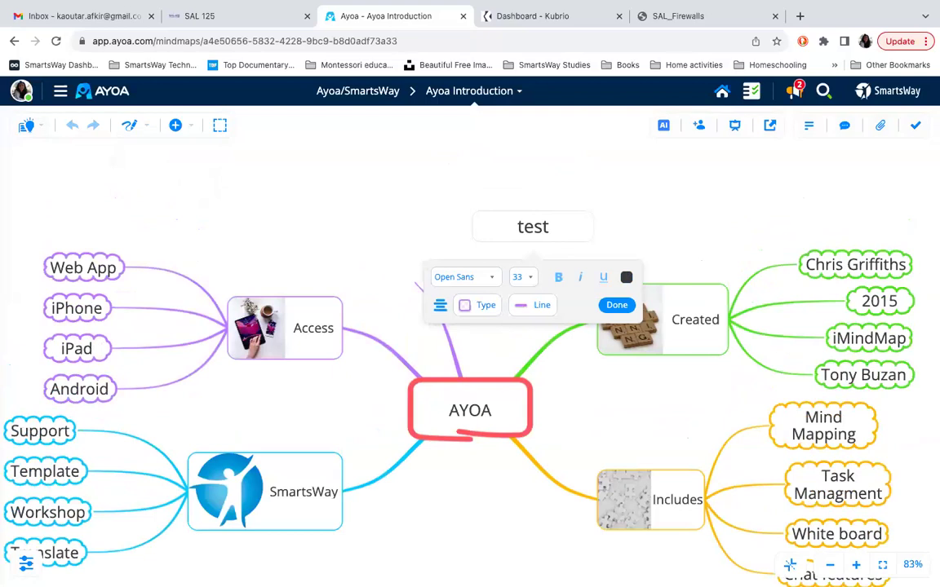
key("Return")
left_click(583, 346)
mouse_move(538, 238)
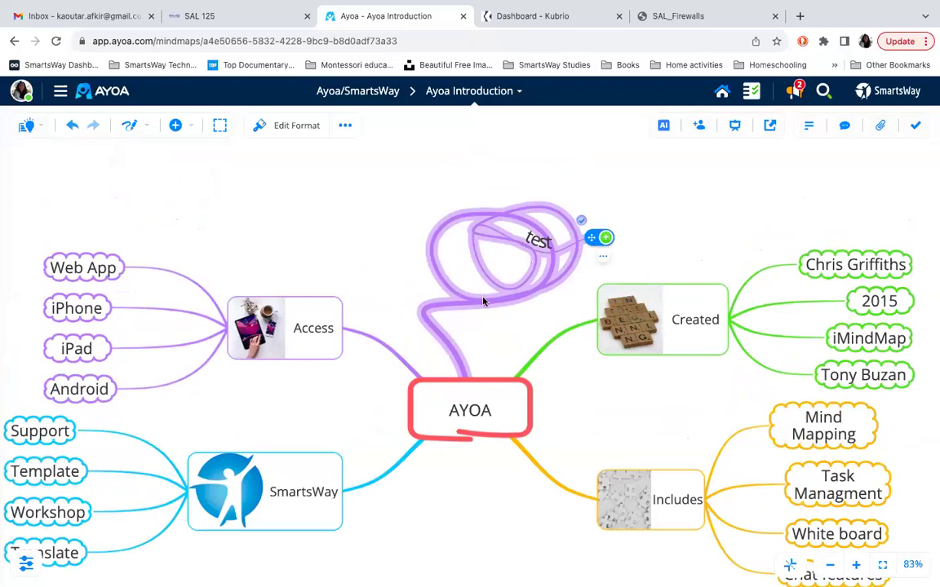
Delete the freehand "test" branch from the Ayoa Introduction mind map
key("Delete")
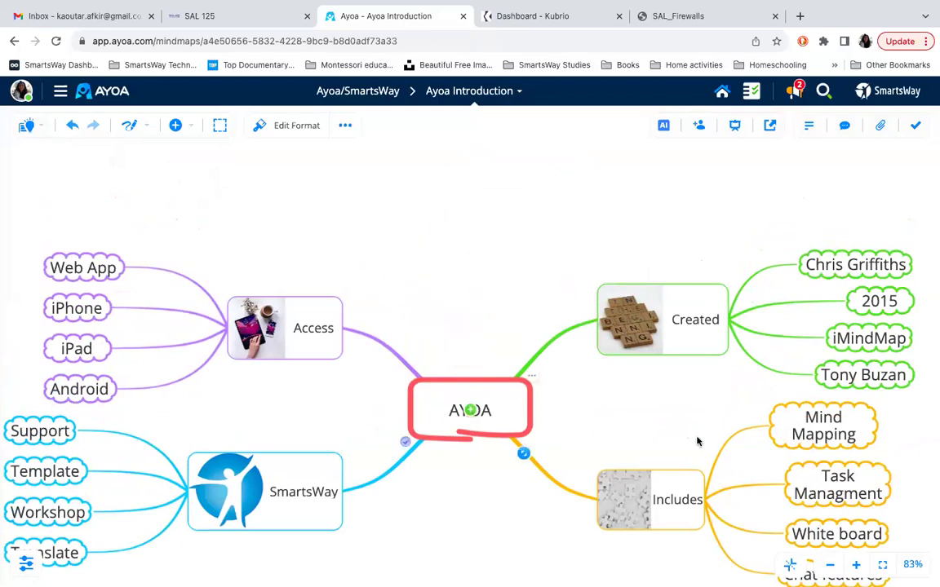
left_click(884, 569)
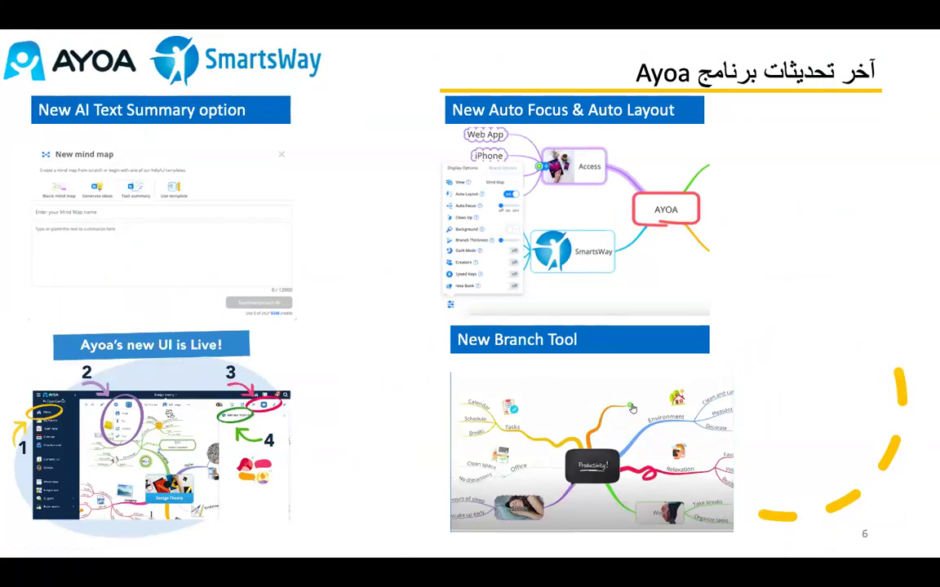
key("alt+Tab")
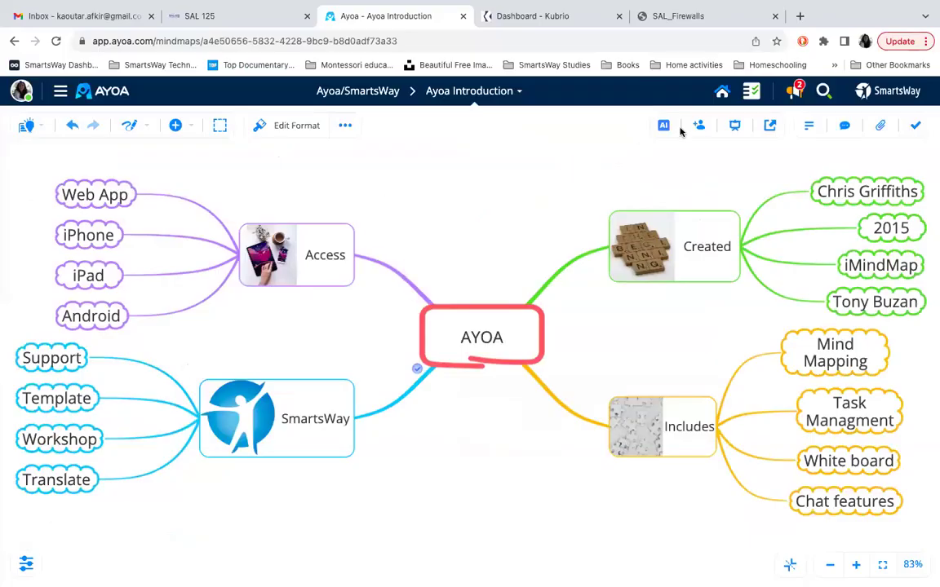
Go to the home page, expand the main navigation menu and reopen the Ayoa Introduction mind map
left_click(722, 93)
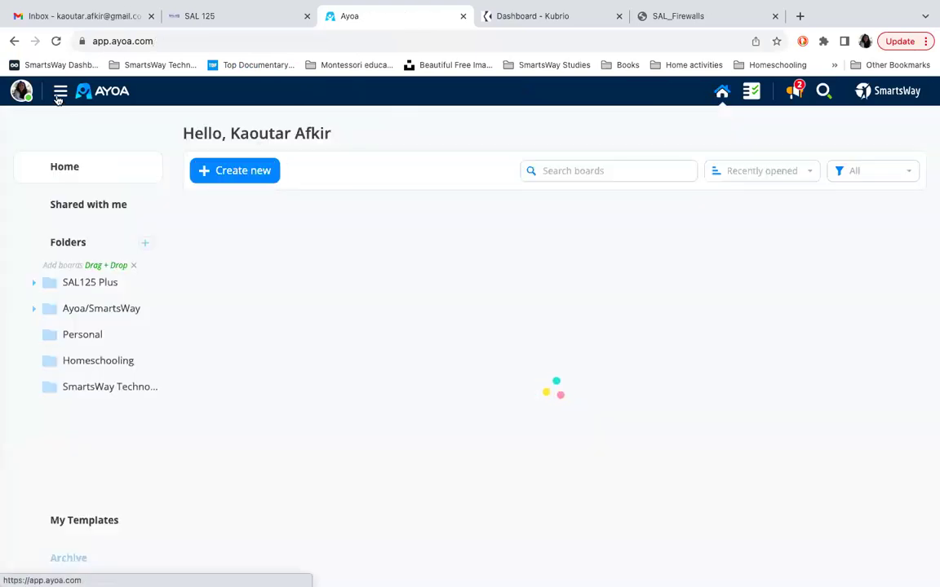
left_click(59, 93)
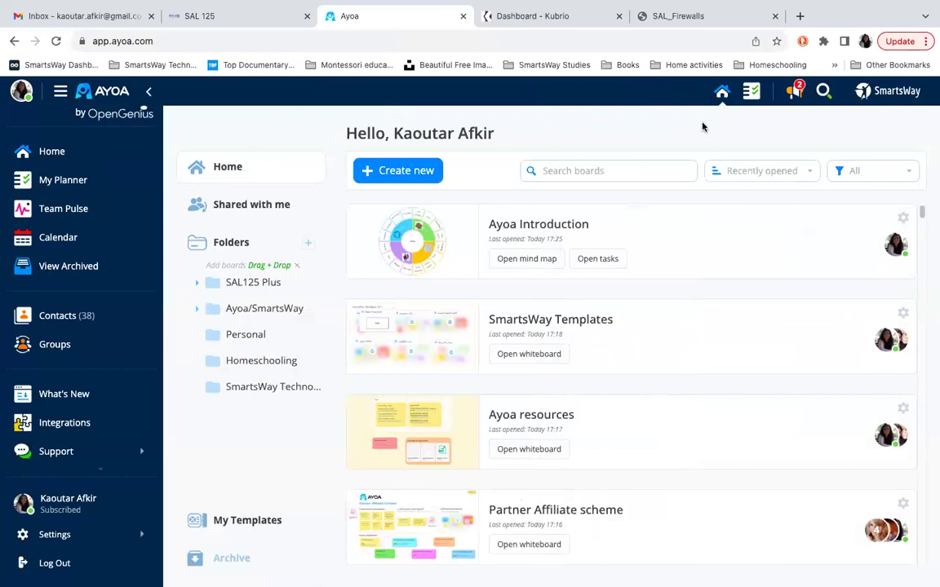
left_click(519, 259)
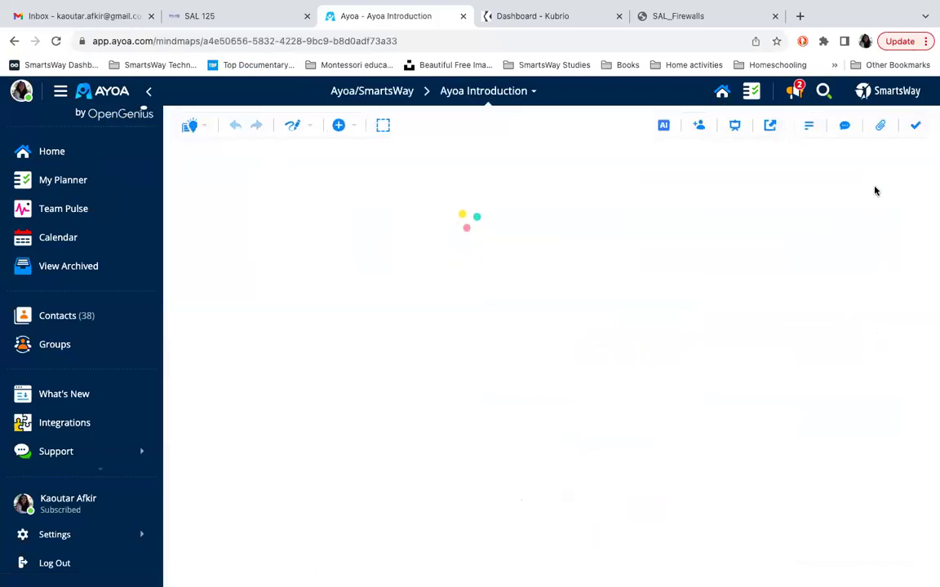
View all comments of the mind map, then close them and collapse the main navigation menu
left_click(844, 127)
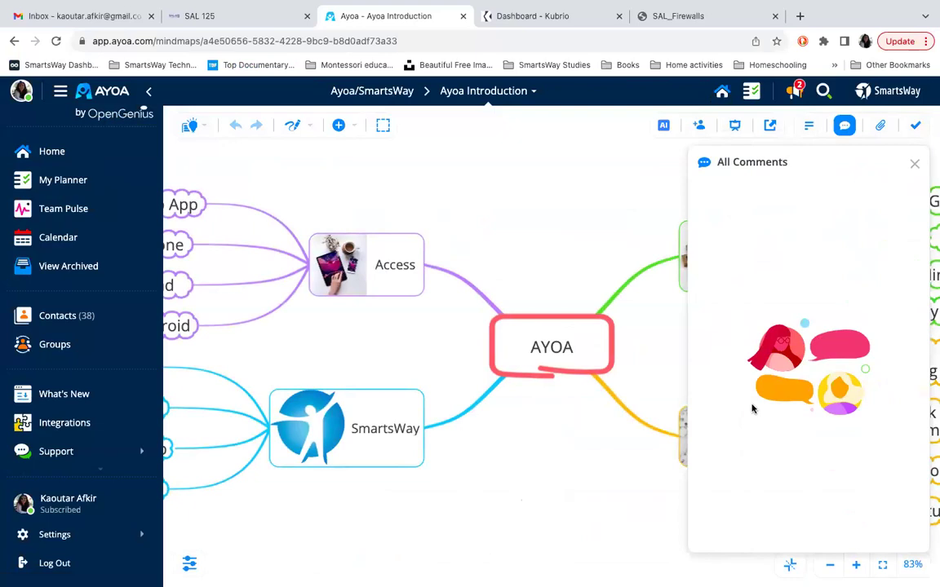
left_click(915, 164)
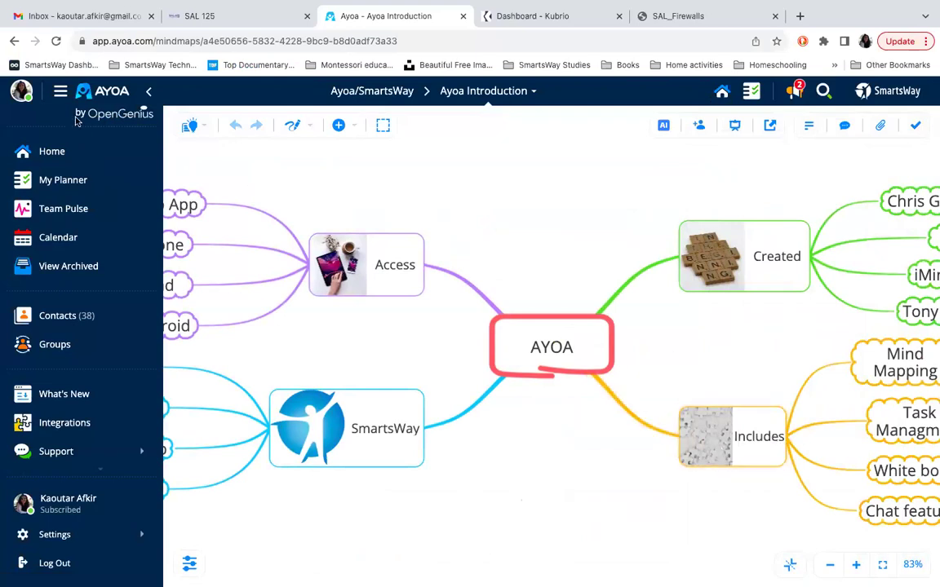
left_click(146, 95)
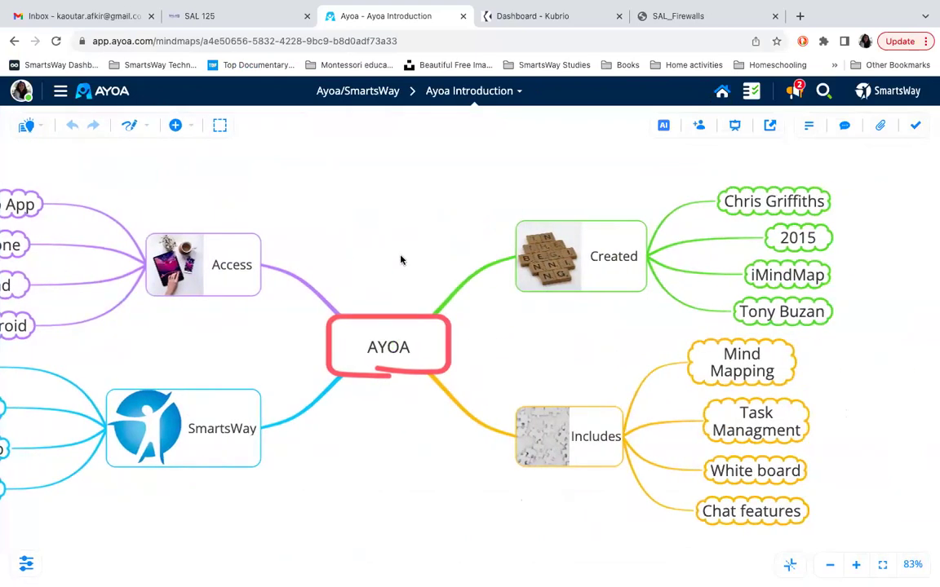
left_click(881, 567)
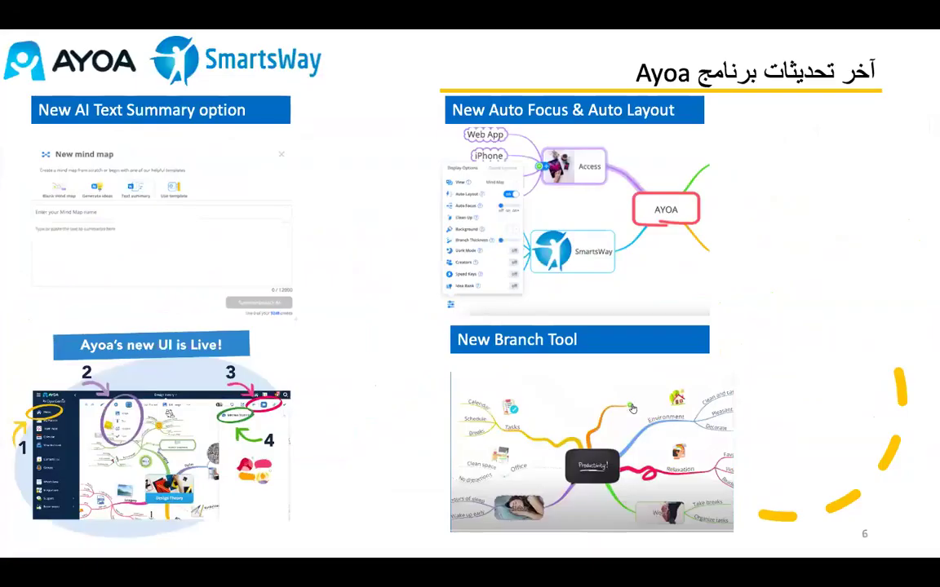
Review the sharing options of the Ayoa Introduction mind map and close them
key("Right")
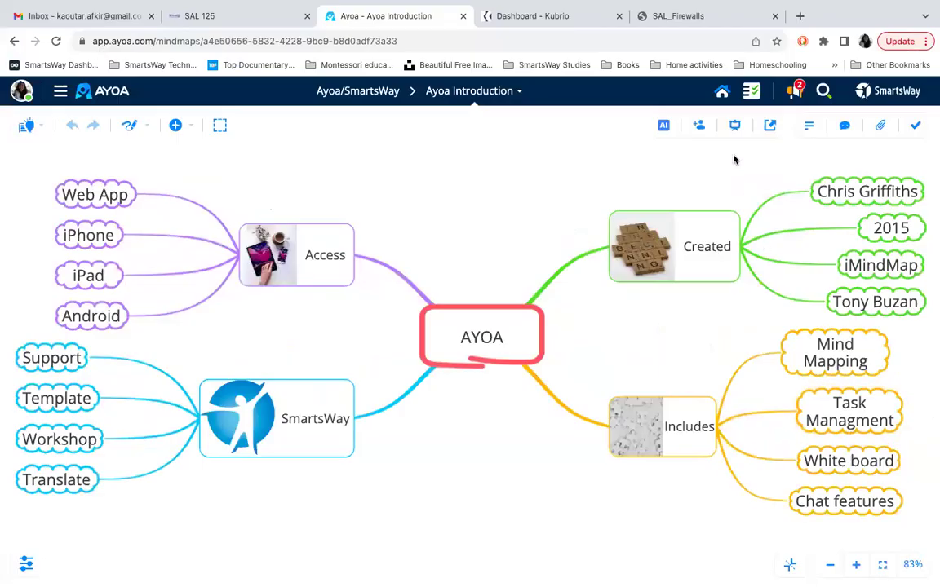
left_click(699, 125)
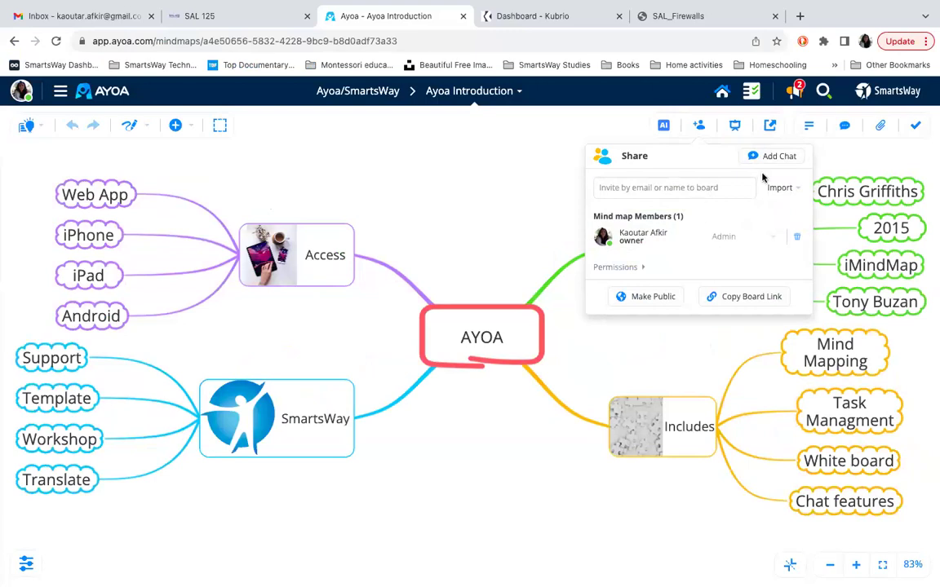
left_click(698, 127)
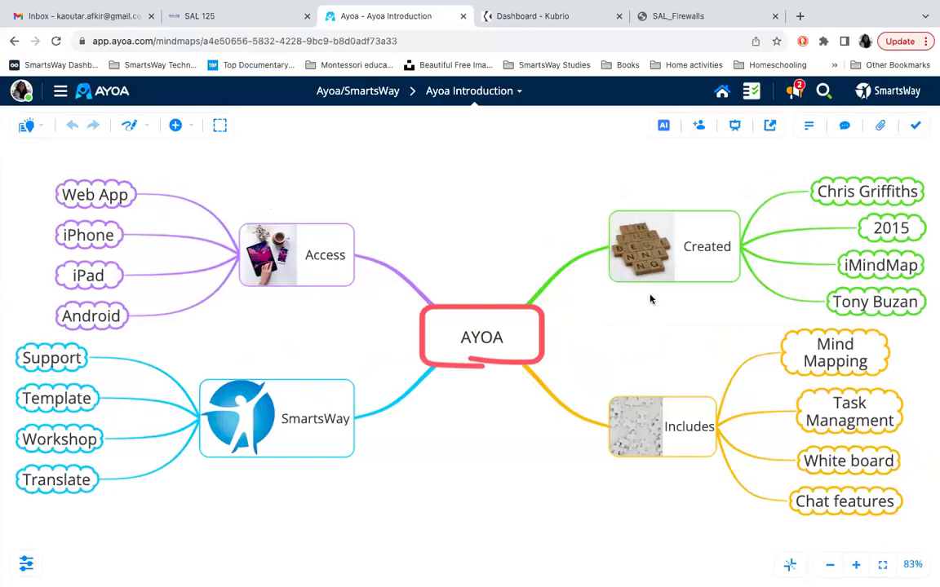
Add the AYOA, Created and Chris Griffiths ideas as slides in the Presenter
left_click(734, 128)
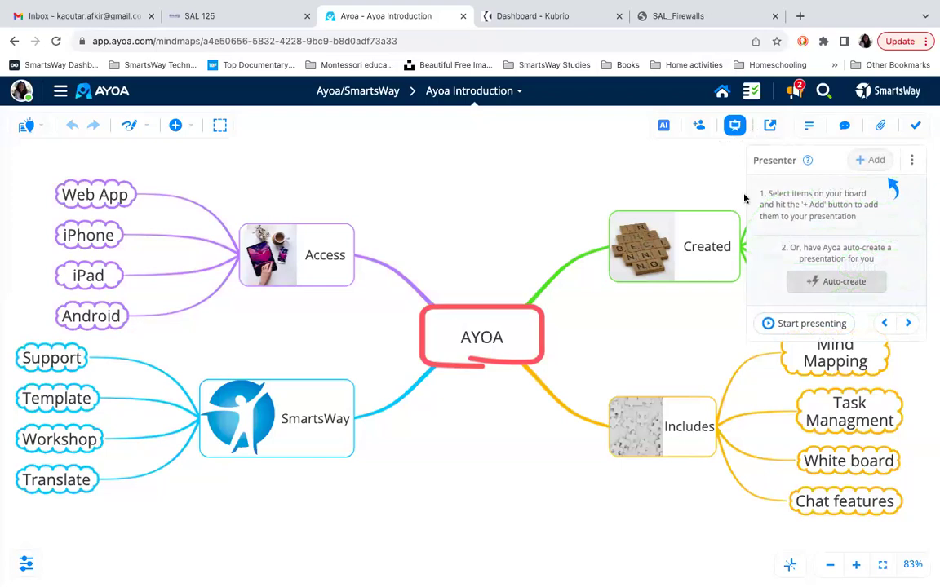
left_click(504, 314)
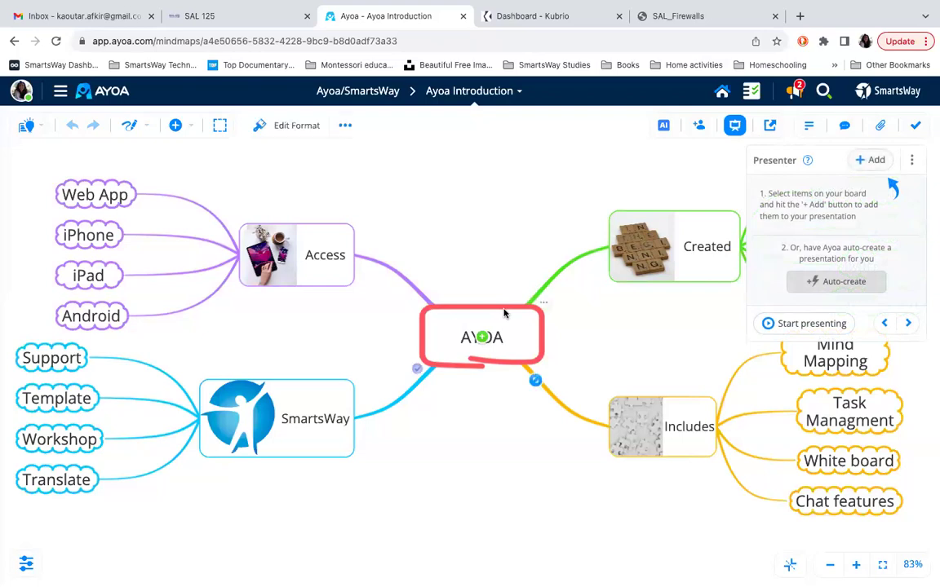
left_click(870, 160)
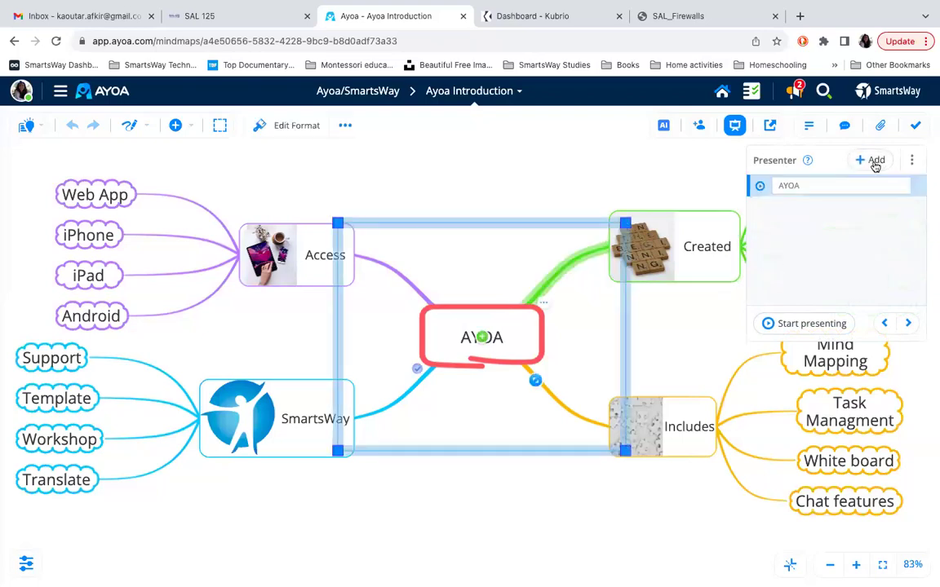
left_click(674, 214)
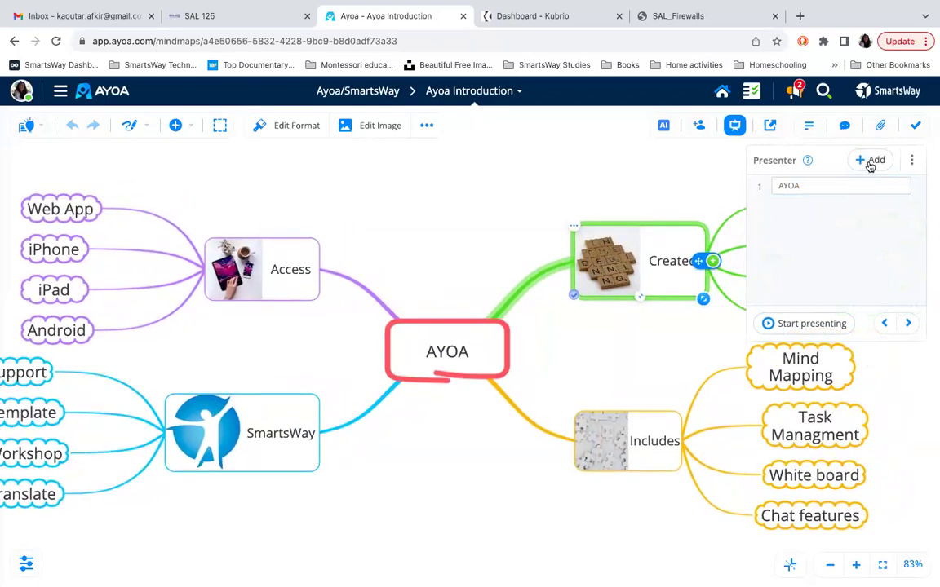
left_click(871, 160)
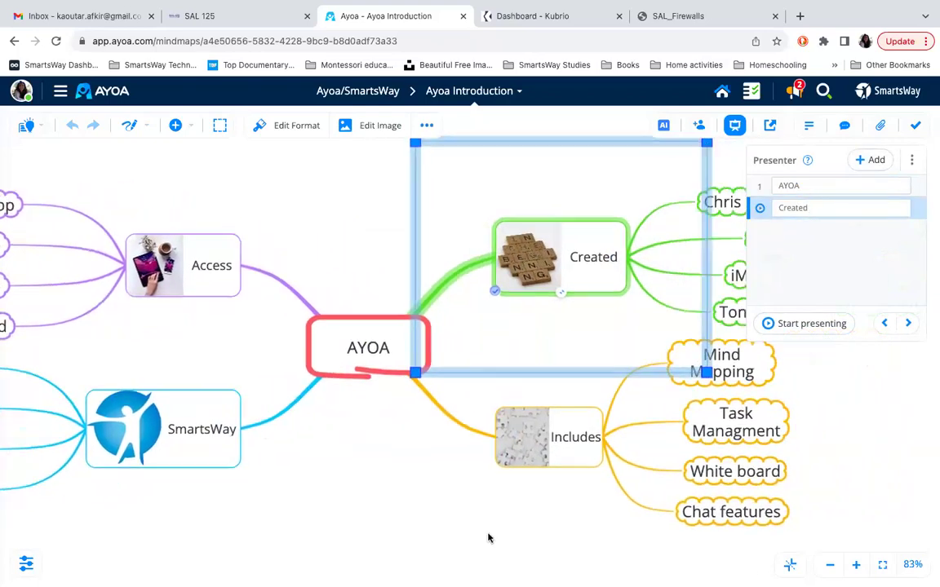
left_click(673, 200)
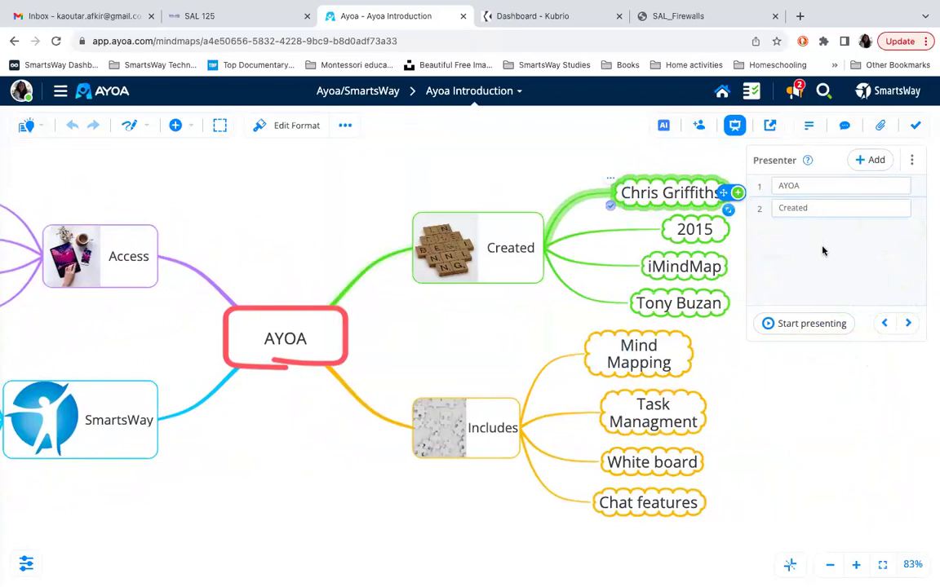
left_click(867, 162)
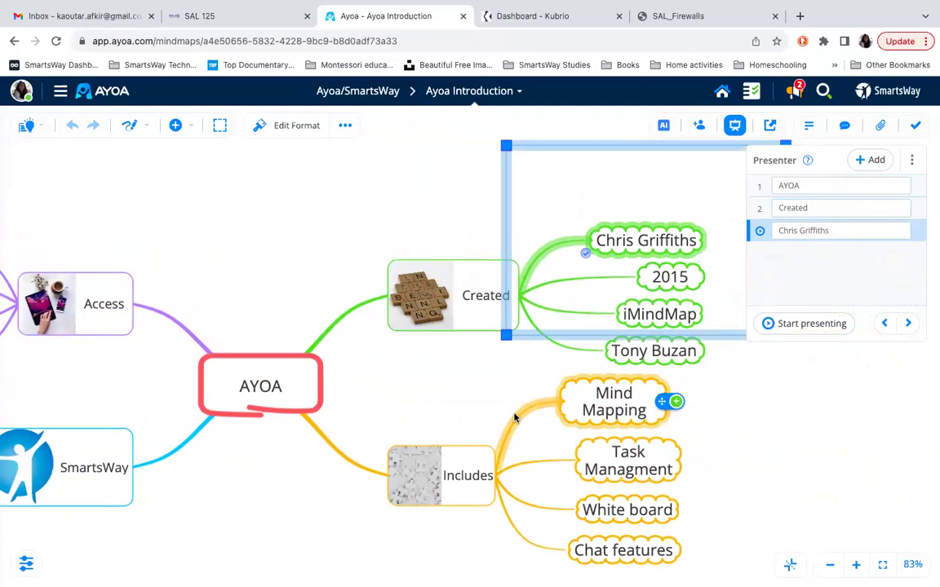
Replace the presentation's slides with an auto-created set and move the Chat features slide above White board
left_click(916, 161)
left_click(889, 185)
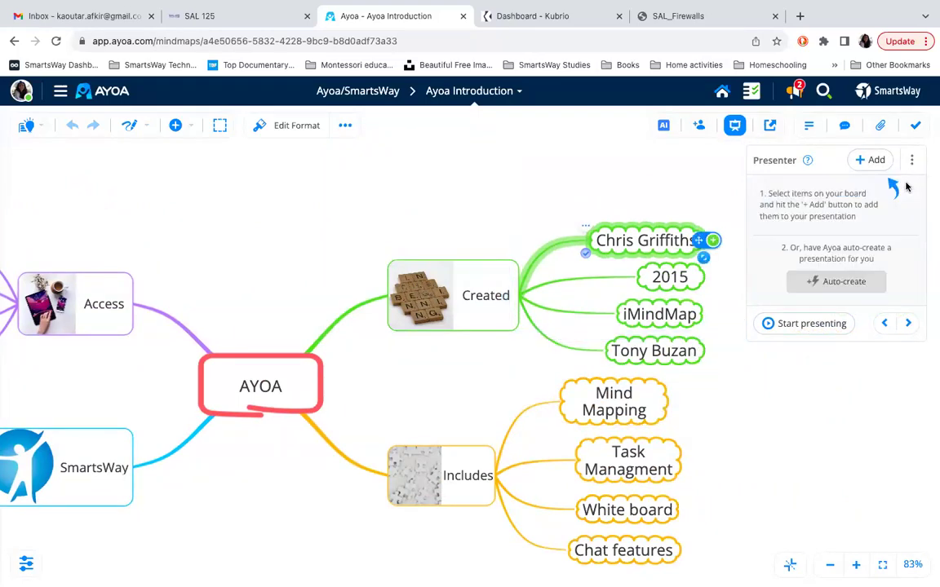
left_click(812, 283)
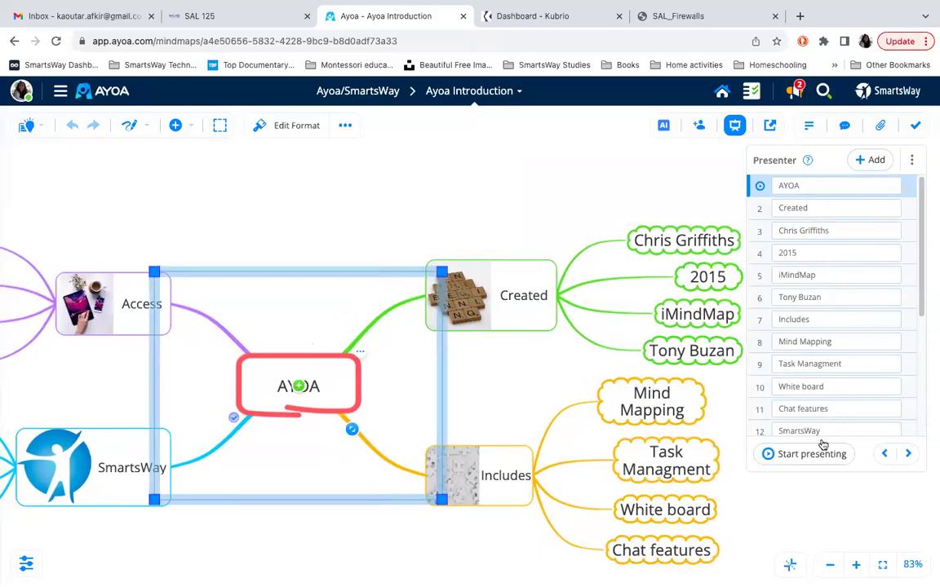
left_click_drag(822, 409, 820, 384)
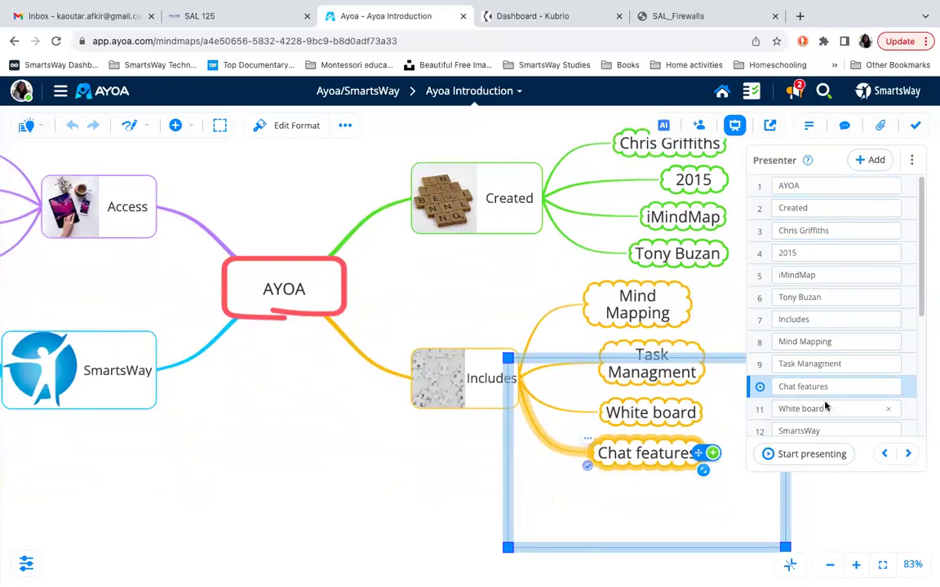
Present the mind map in full-screen mode, advance from AYOA through the Created slides to iMindMap, and stop presenting
left_click(807, 455)
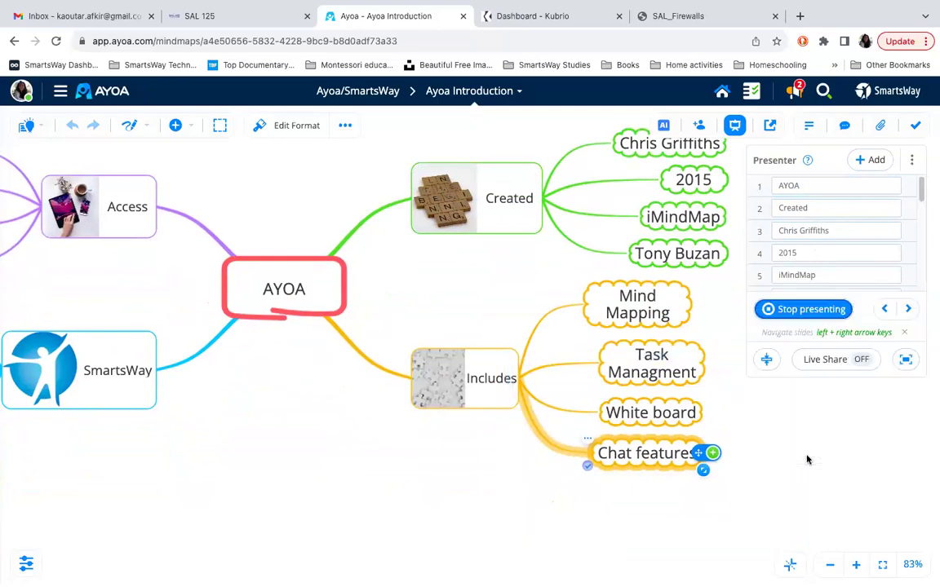
left_click(905, 361)
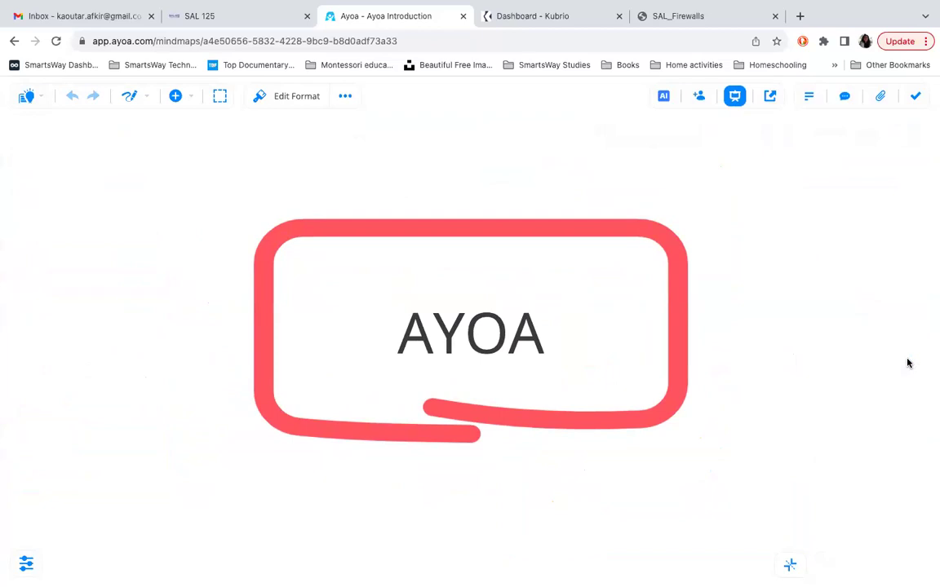
key("Right")
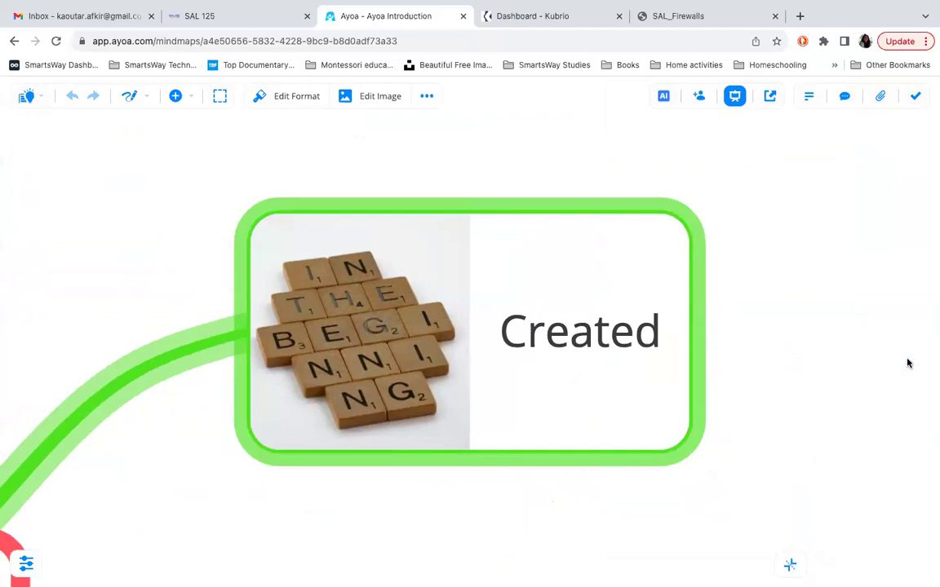
key("Right")
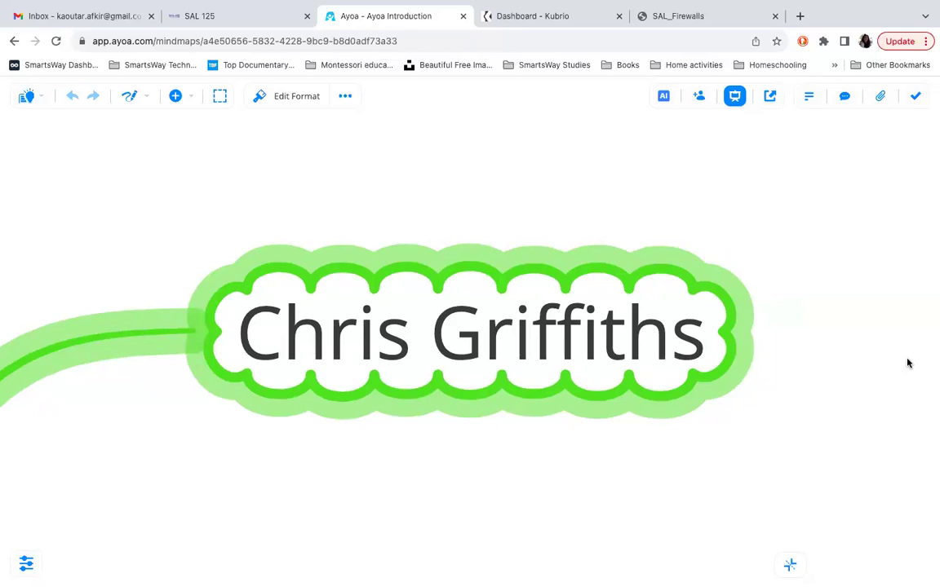
key("Right")
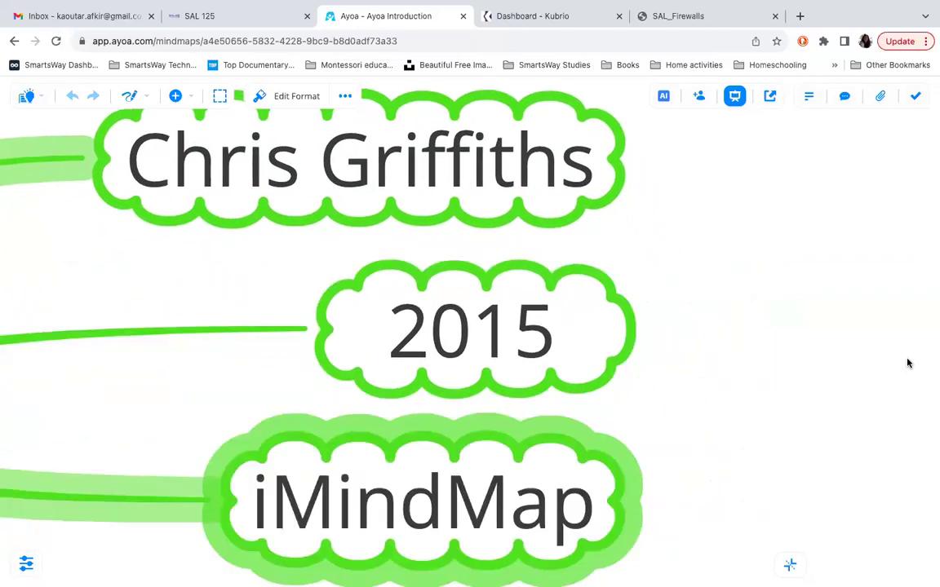
mouse_move(816, 204)
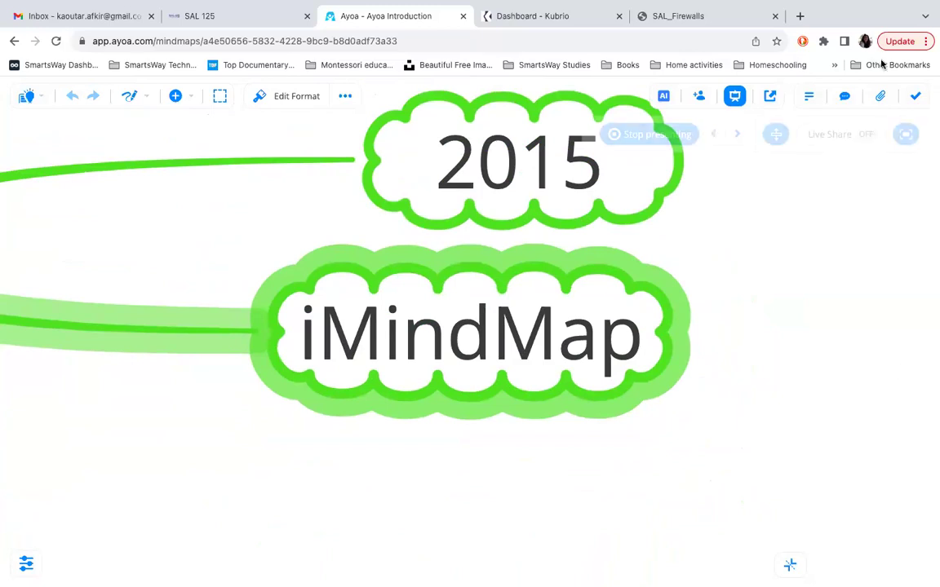
left_click(654, 135)
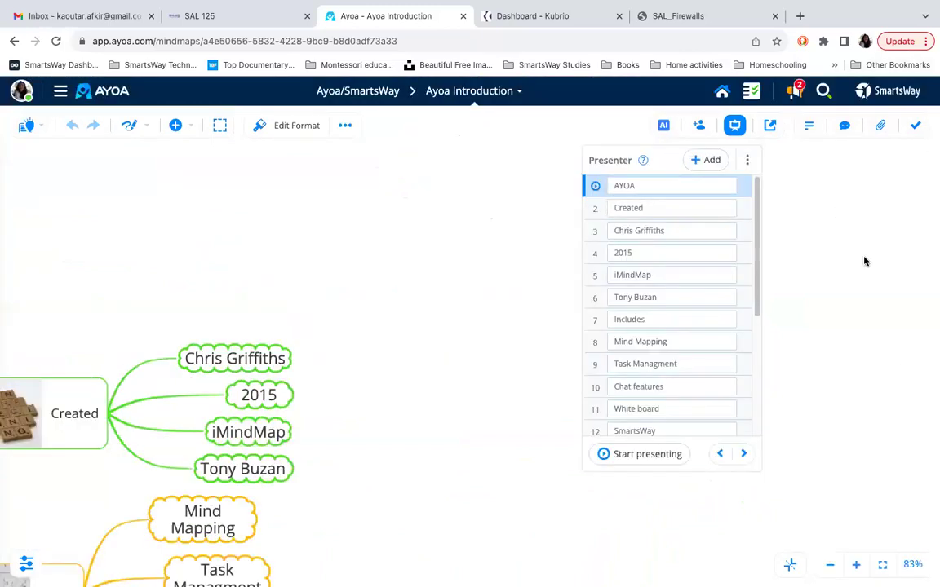
Clear all slides from the presentation and close the Presenter
left_click(748, 160)
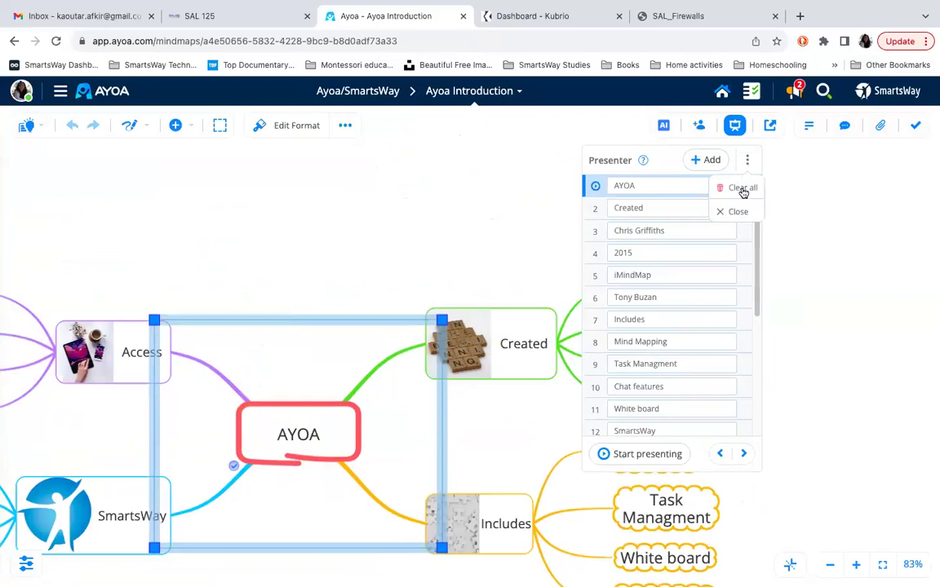
left_click(738, 190)
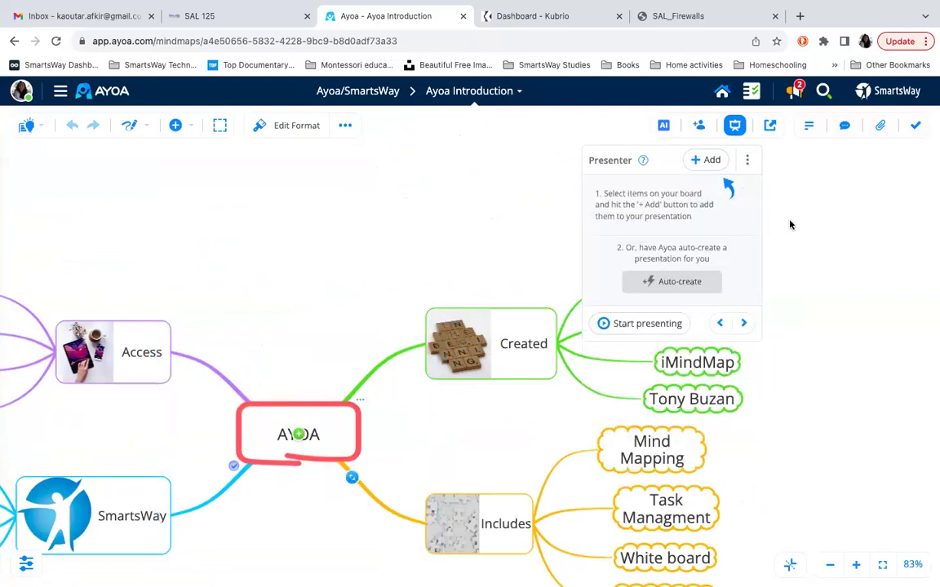
left_click(735, 124)
left_click(881, 567)
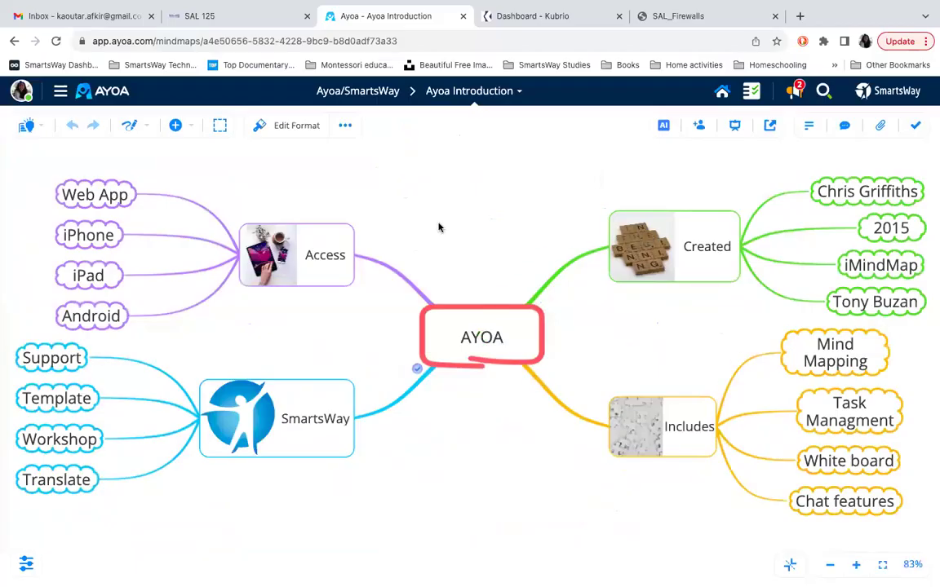
Return to the home page and open the إدارة مشروع task board
left_click(722, 91)
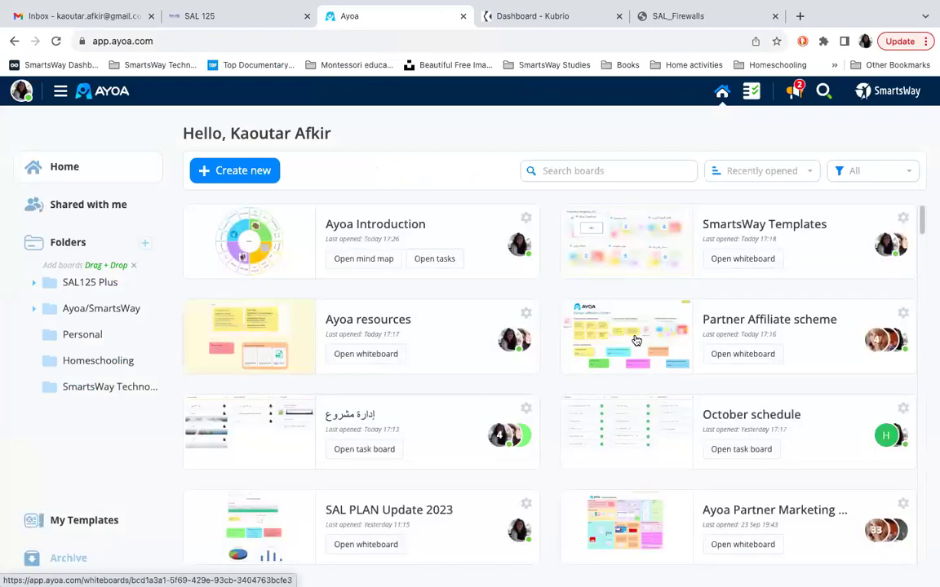
left_click(334, 455)
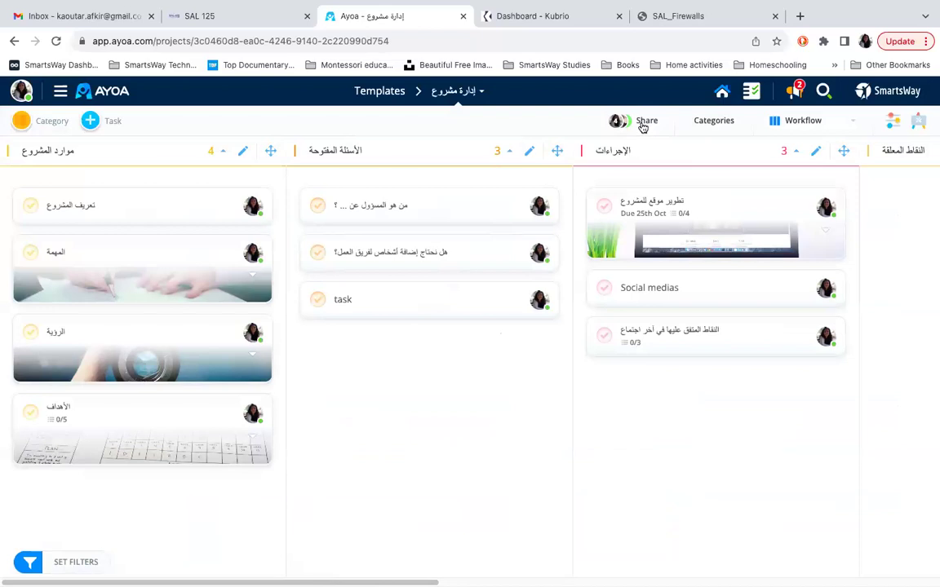
Assign an additional contact to the تطوير موقع للمشروع task and close its details
left_click(666, 232)
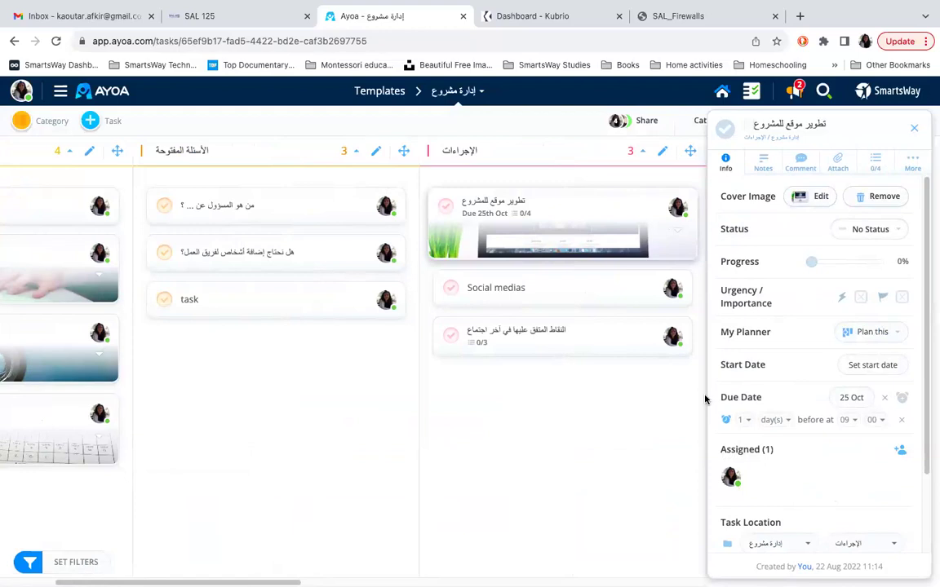
left_click(900, 449)
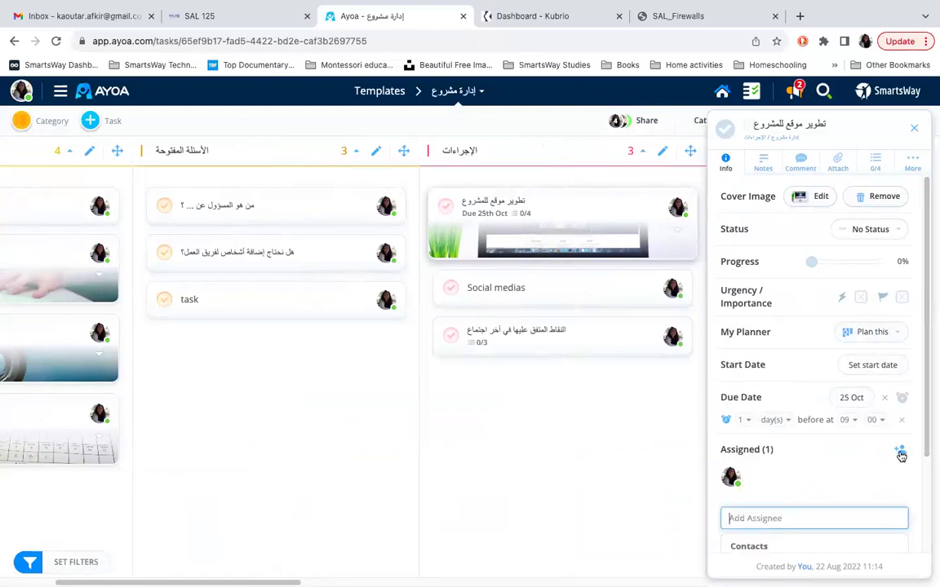
scroll(817, 510, "down", 3)
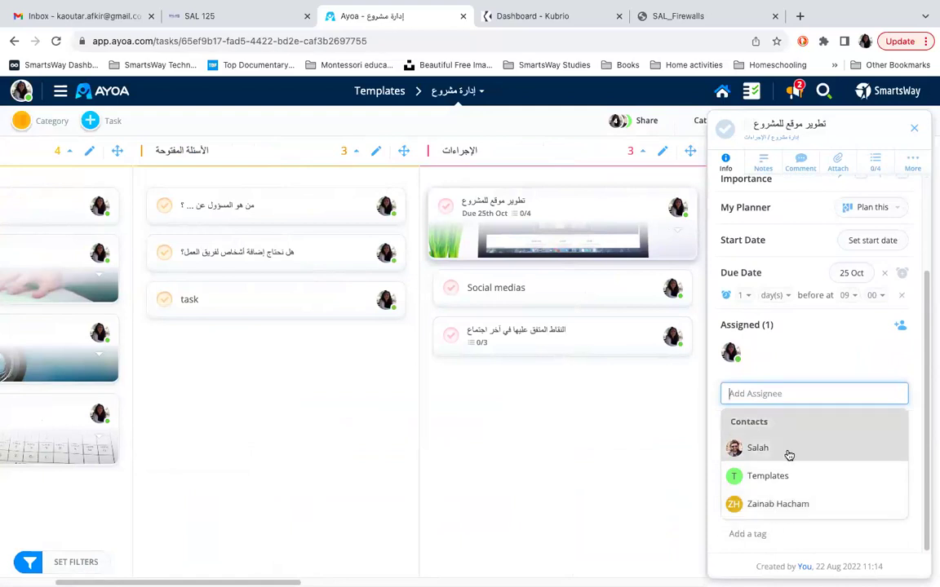
left_click(792, 505)
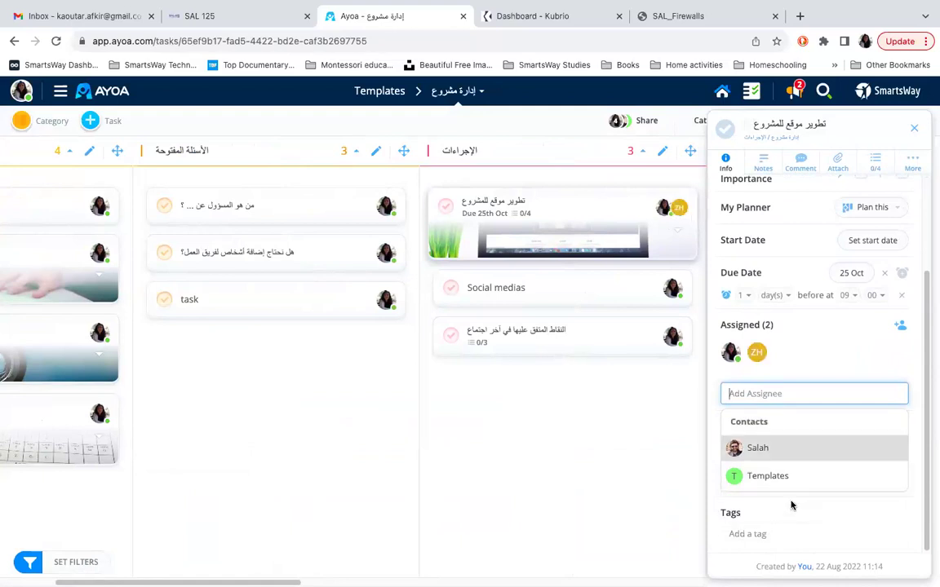
left_click(898, 324)
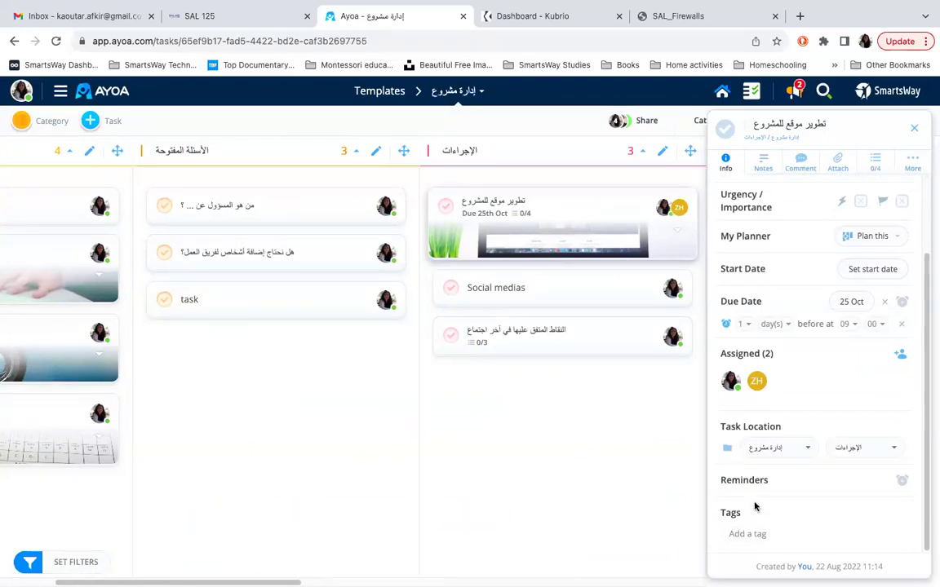
left_click(914, 132)
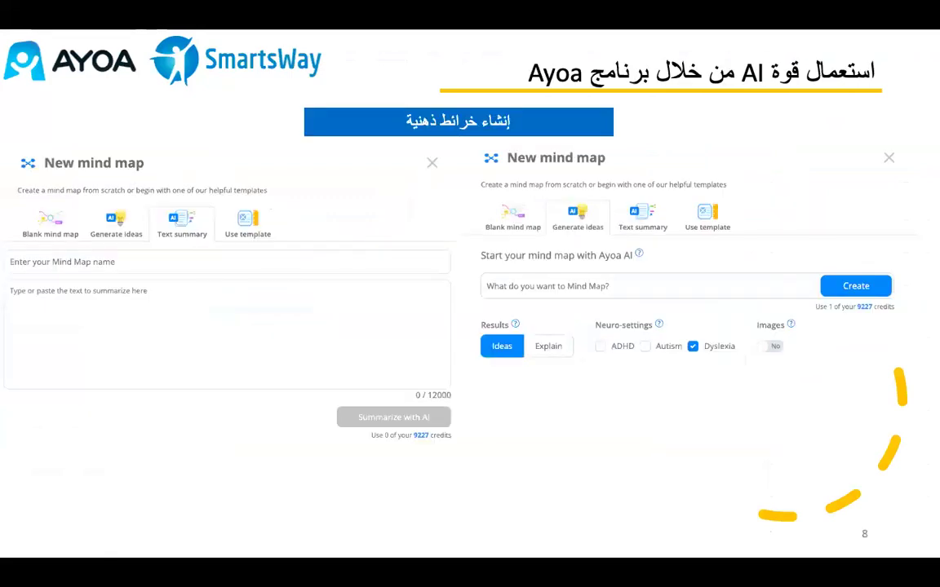
Expand the full Chats list on the task board, view the New Chat form and close it
key("Left")
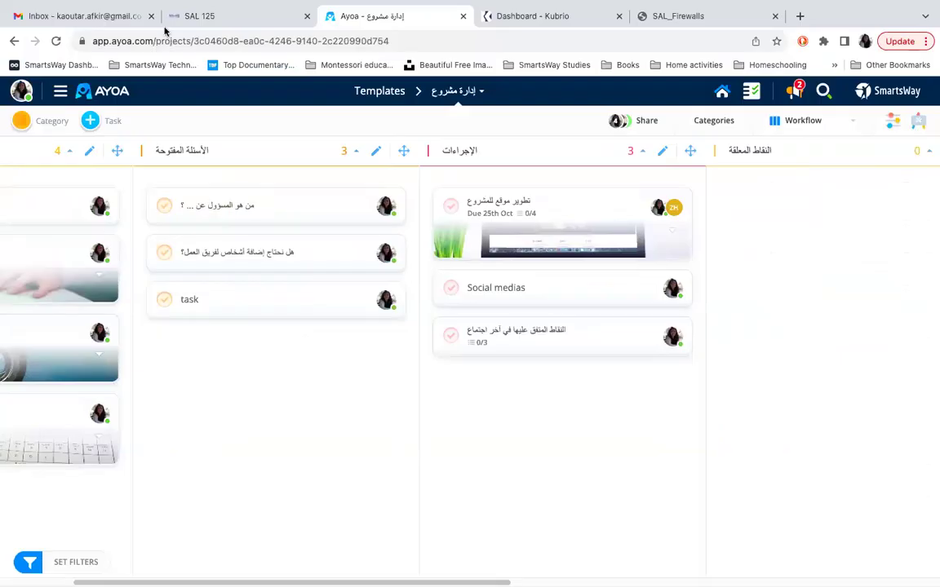
left_click(22, 89)
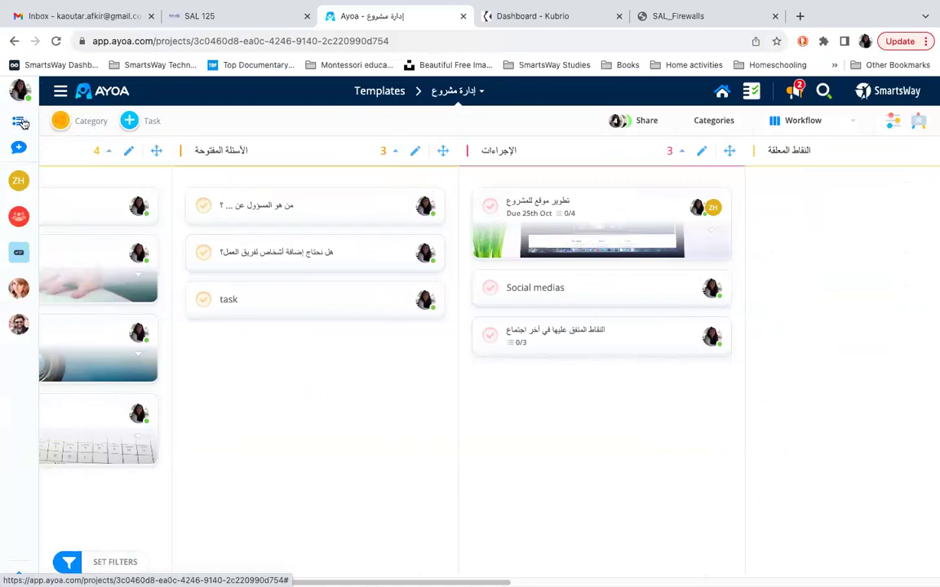
left_click(21, 121)
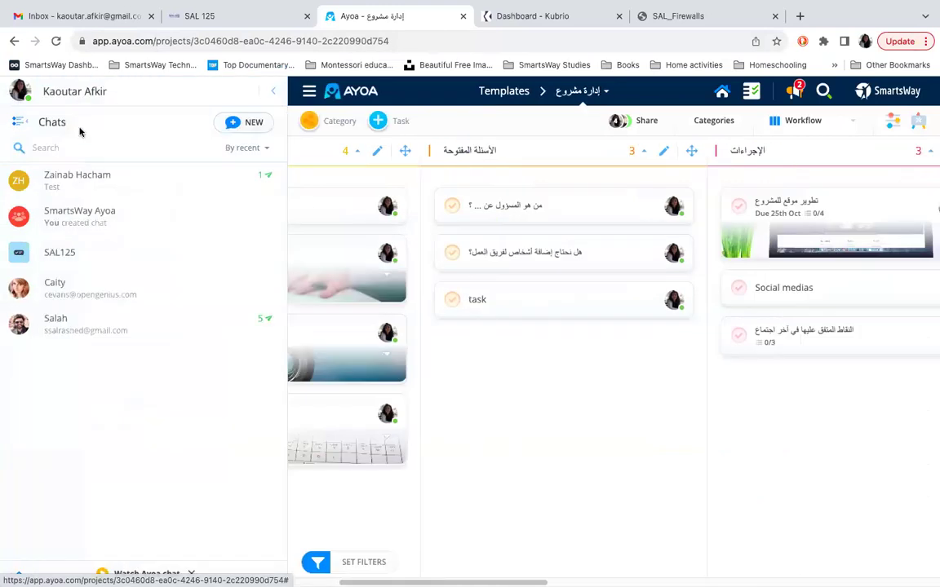
left_click(238, 126)
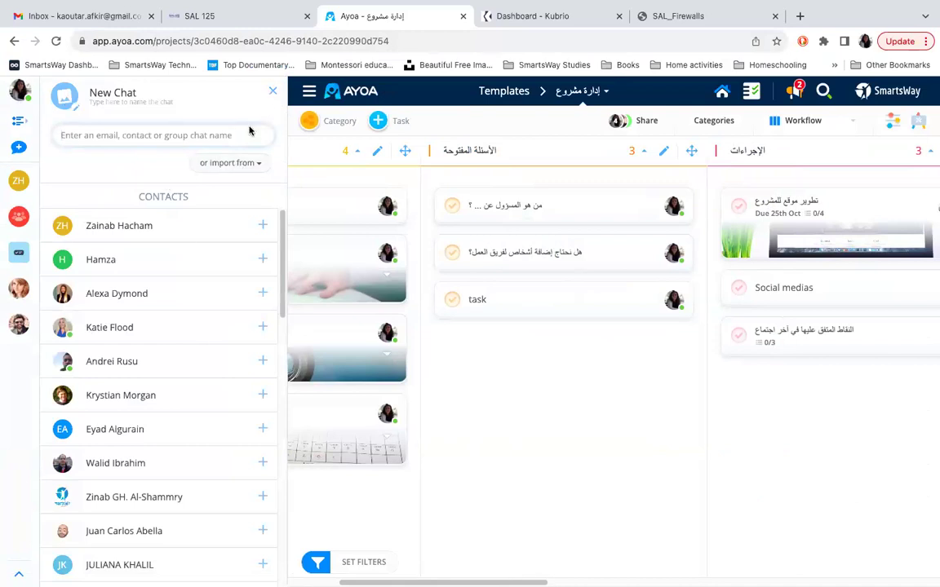
left_click(272, 91)
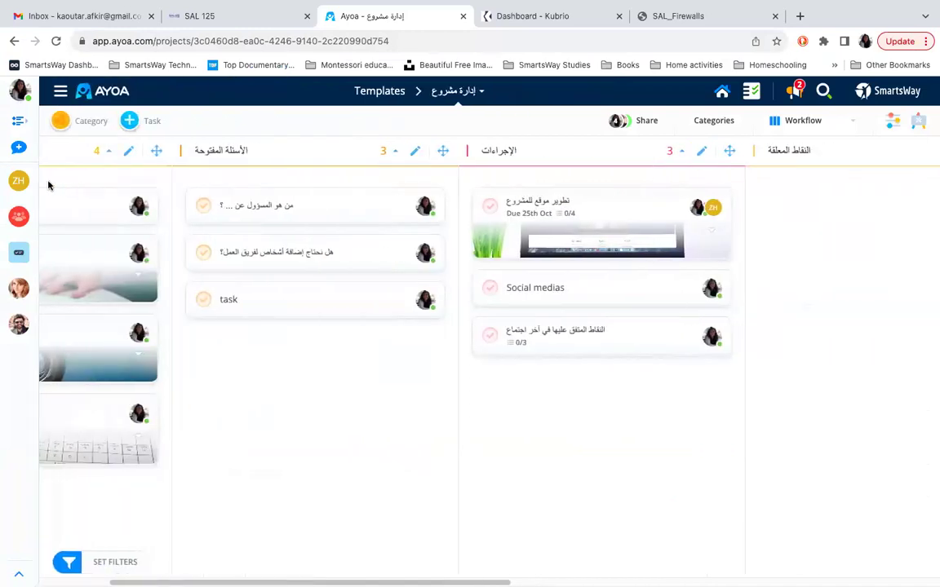
View the first contact's chat conversation with its video meeting option, and hide the chat area
left_click(19, 180)
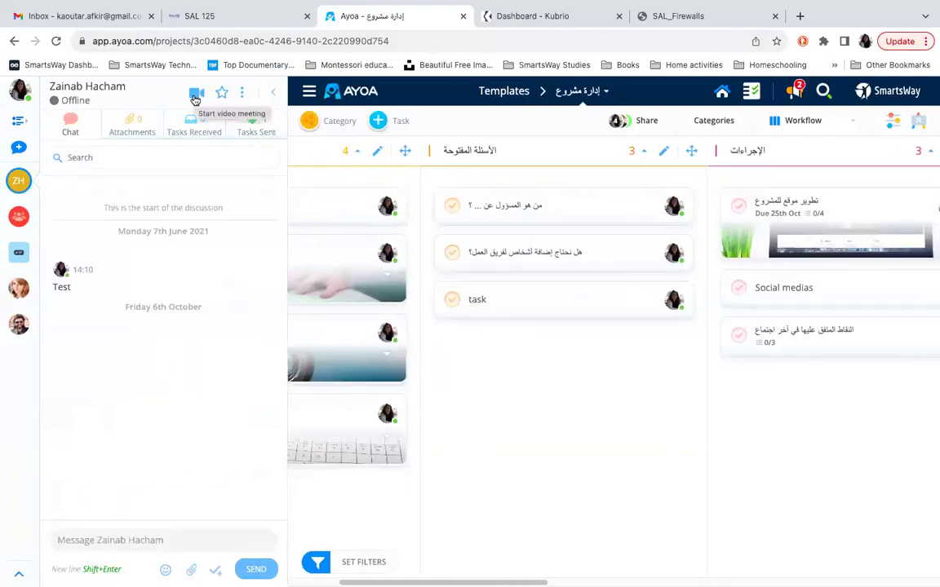
left_click(274, 97)
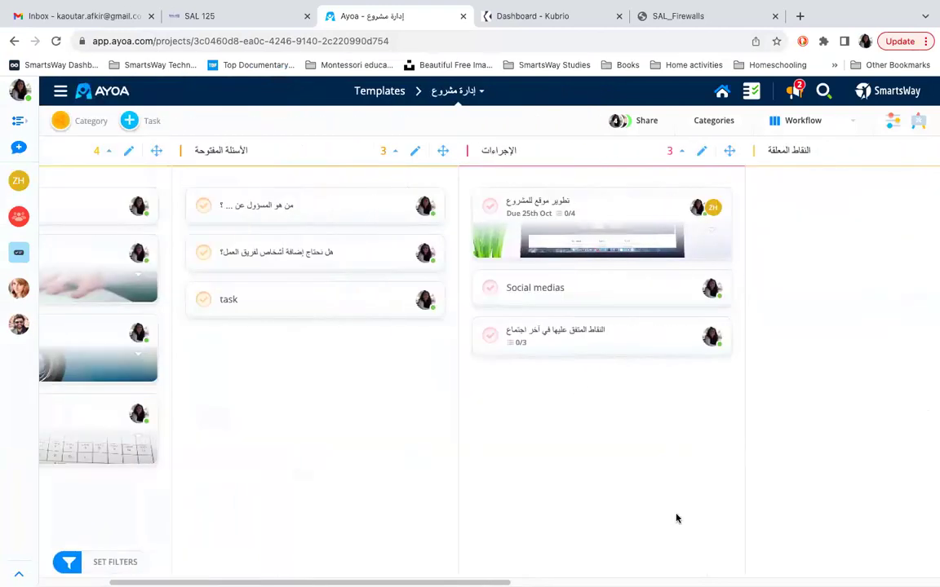
left_click(19, 575)
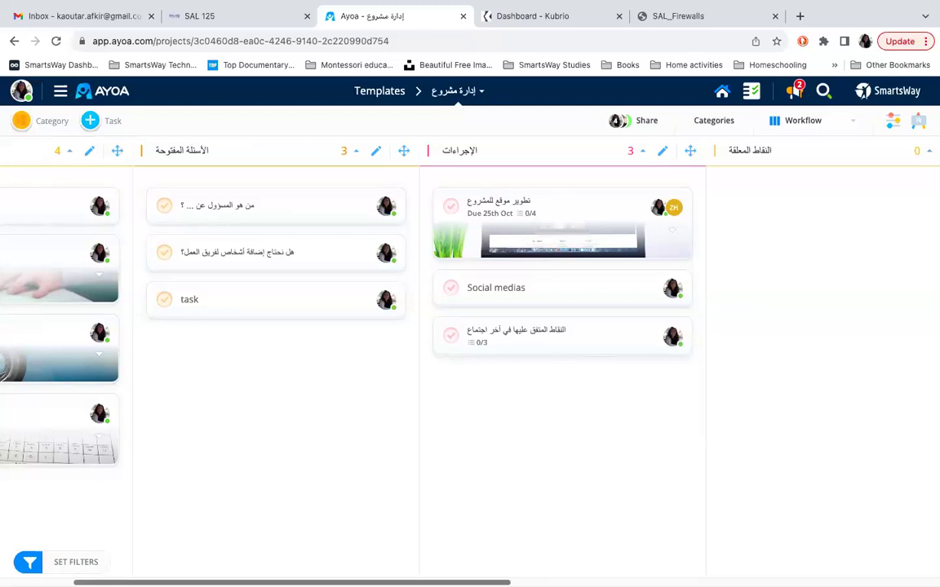
View the comment area of the تطوير موقع للمشروع task and close the task
scroll(470, 327, "left", 2)
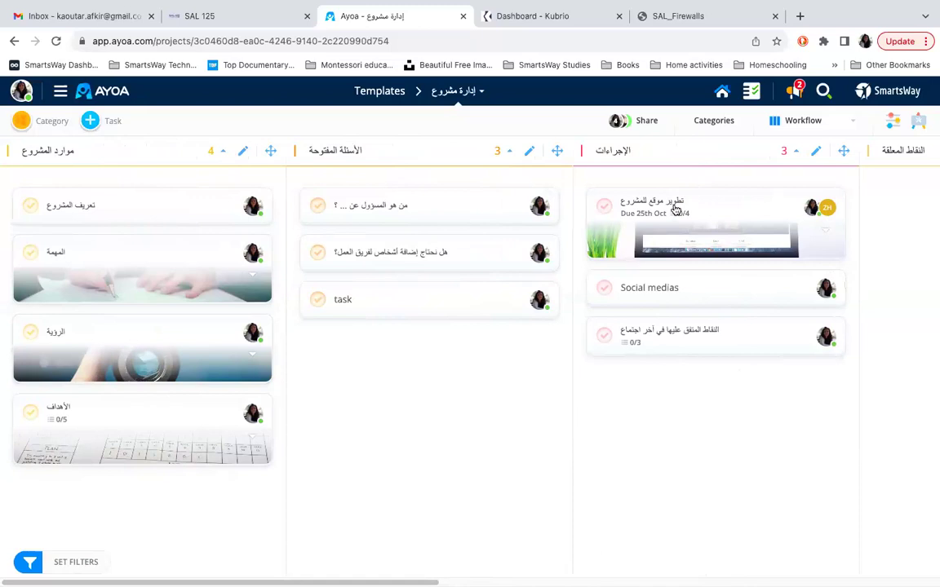
left_click(676, 210)
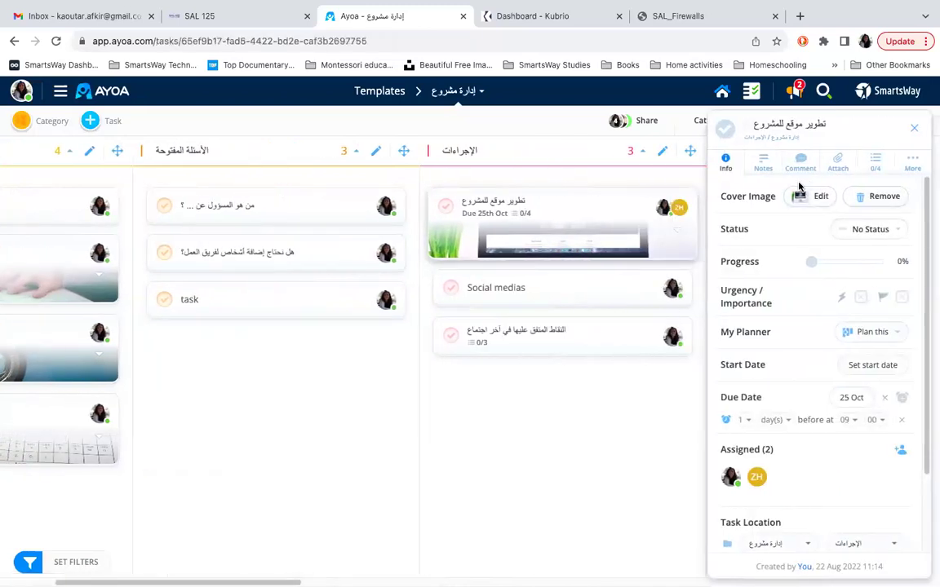
left_click(797, 163)
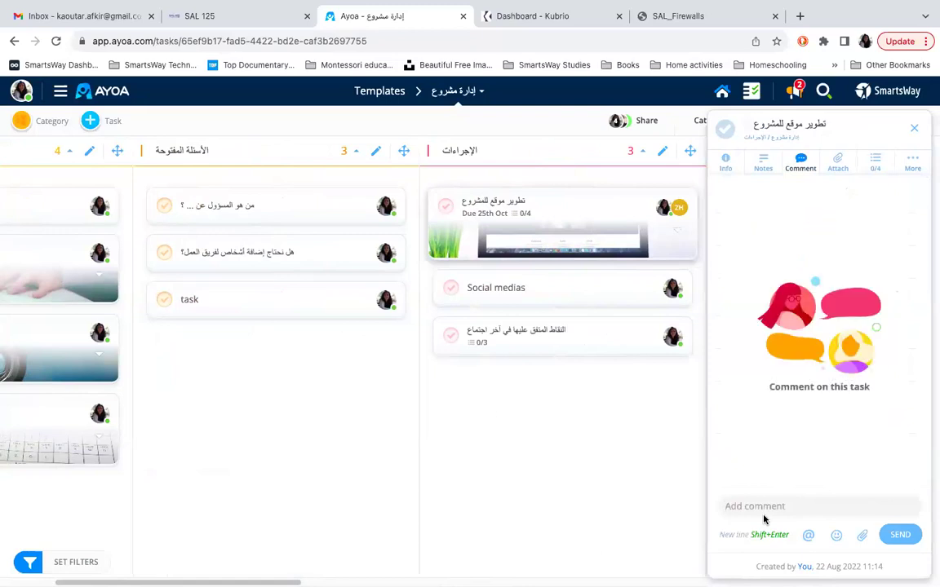
left_click(914, 128)
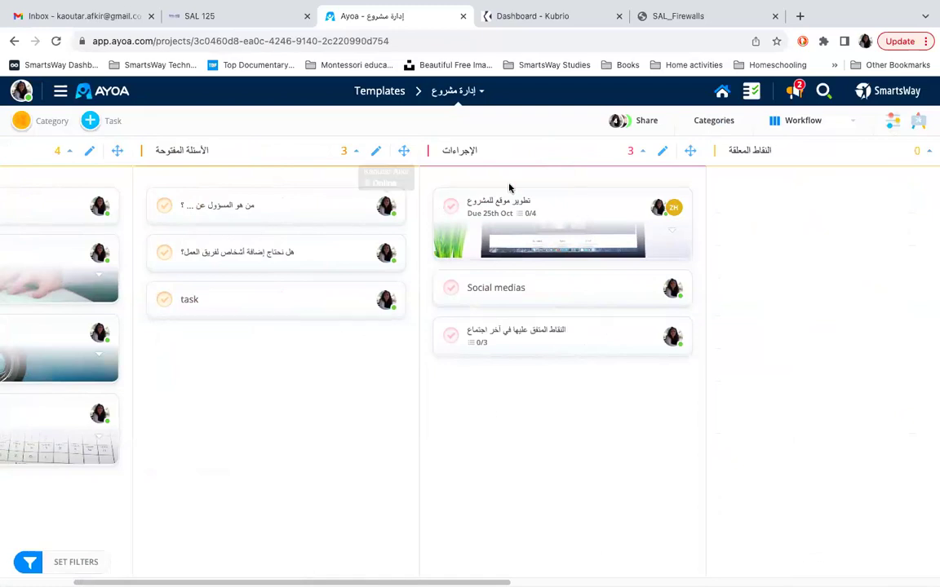
Open the Ayoa Introduction mind map from the home page and view all of its comments
left_click(722, 91)
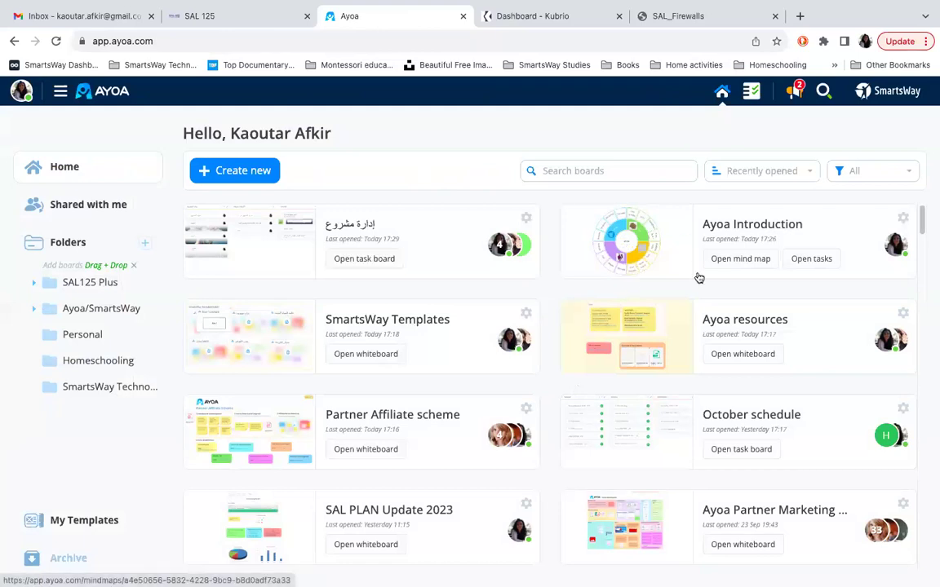
left_click(742, 261)
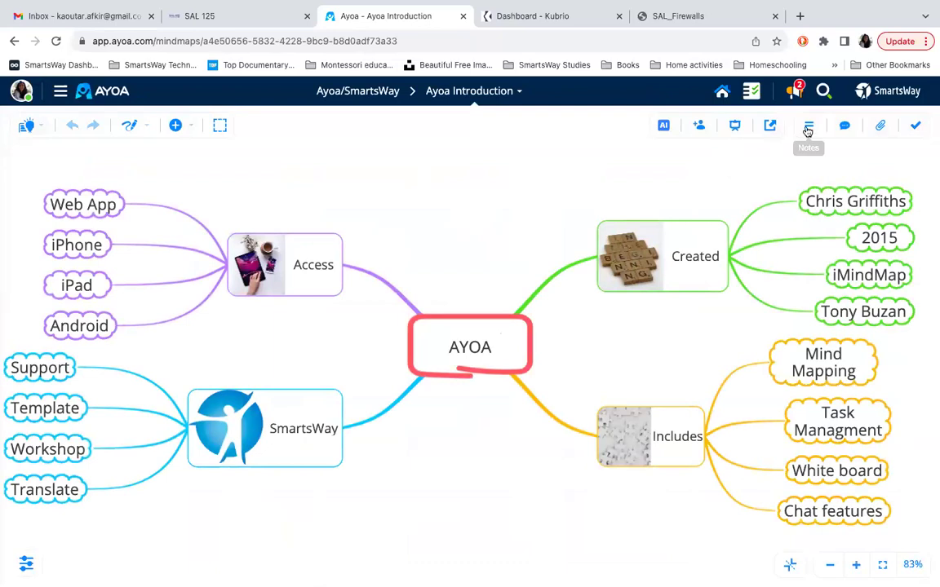
left_click(844, 125)
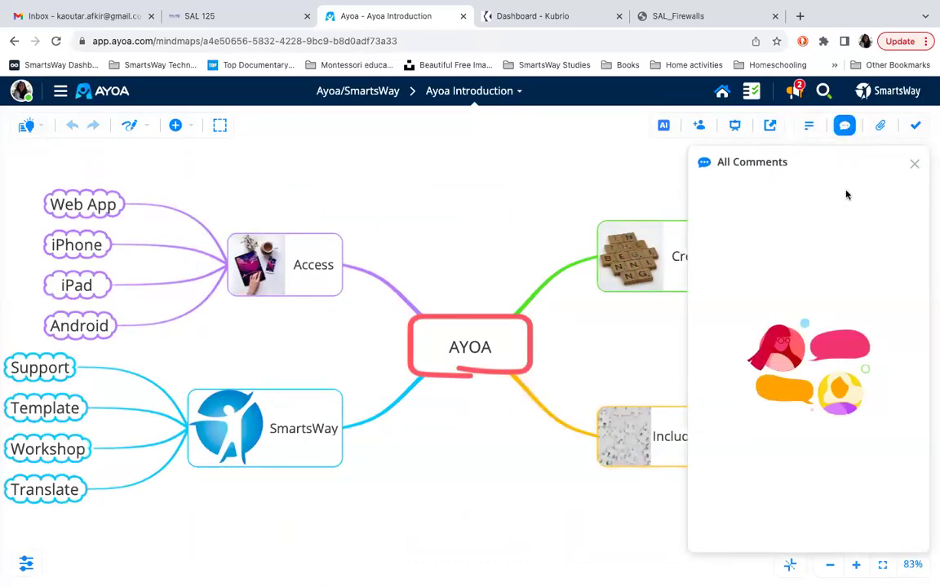
left_click(915, 164)
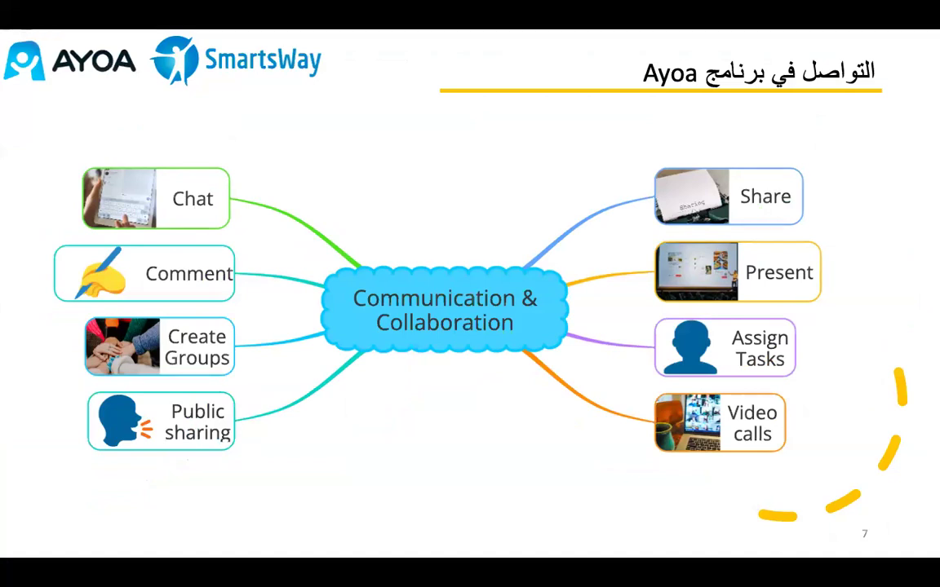
View the sharing options of the Ayoa Introduction mind map, including making it public and copying its board link
key("alt+Tab")
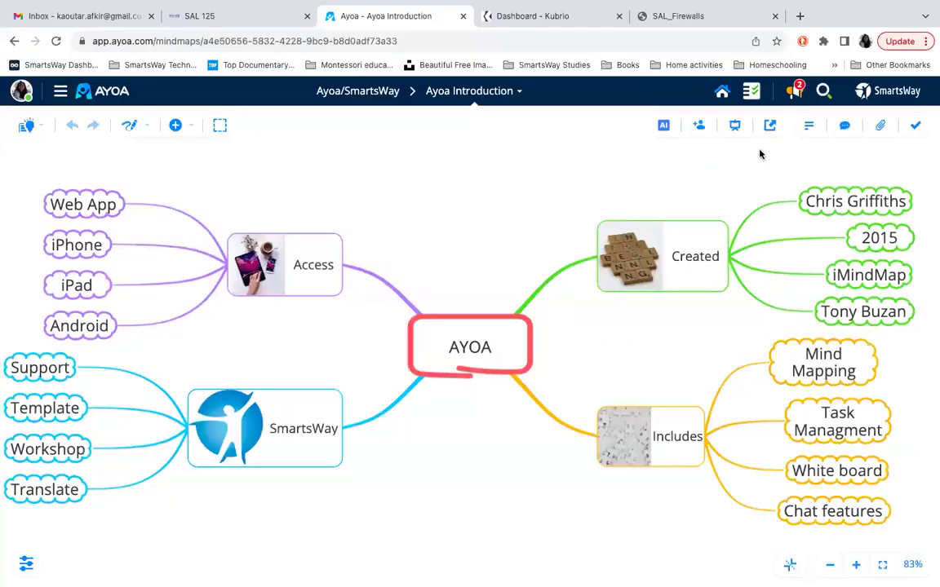
left_click(699, 124)
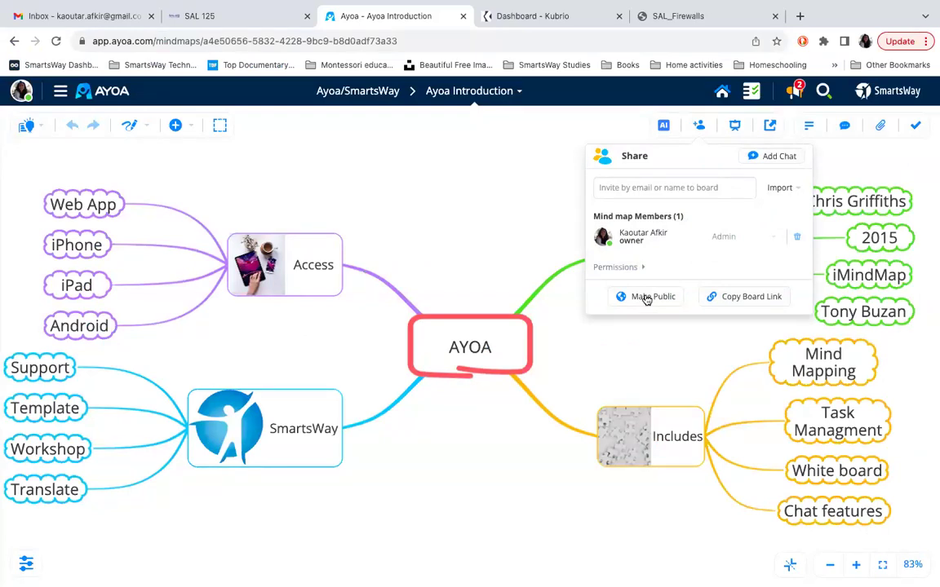
left_click(545, 213)
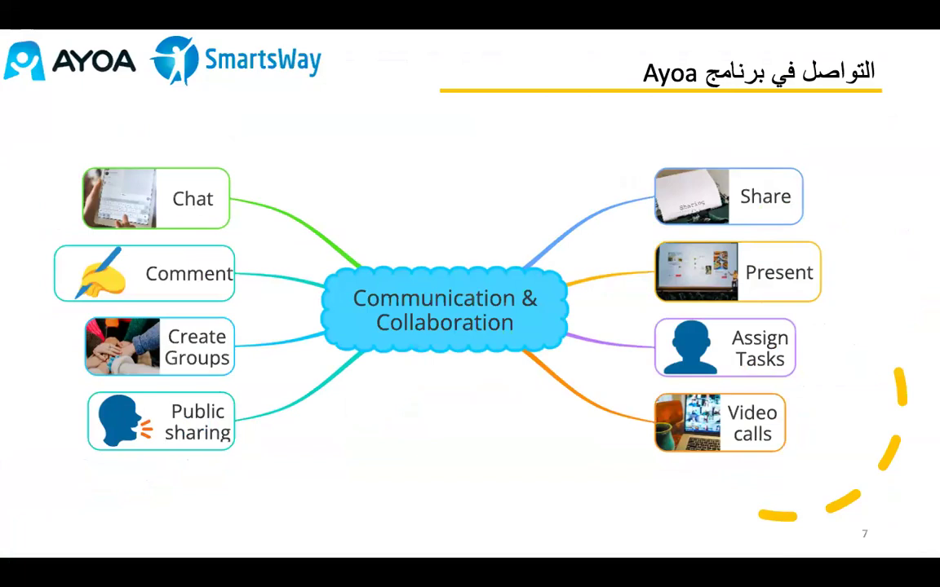
key("Right")
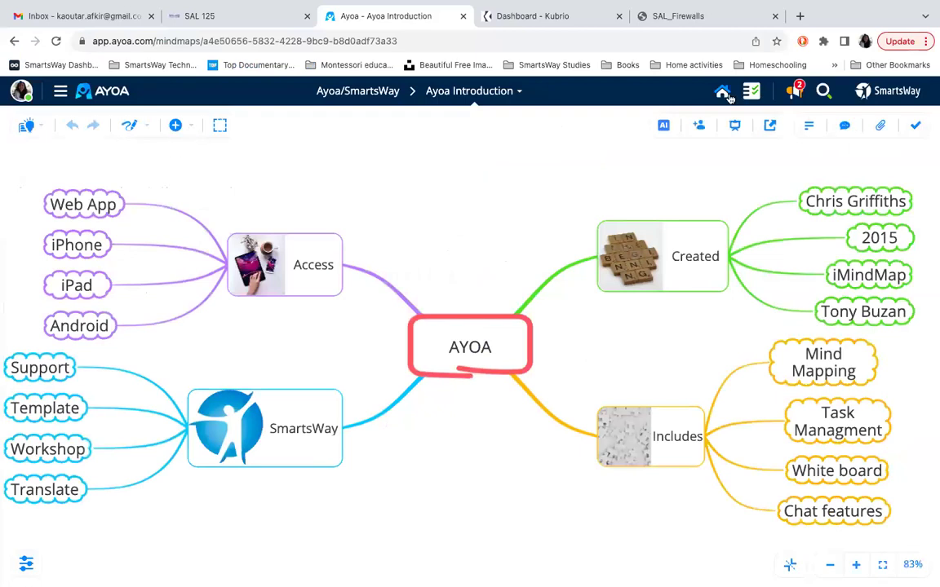
Try to generate a new mind map with Ayoa AI's Generate ideas option from the topic "كيف تكون اكثر تركيزا", with Ideas results and Dyslexia enabled
left_click(724, 93)
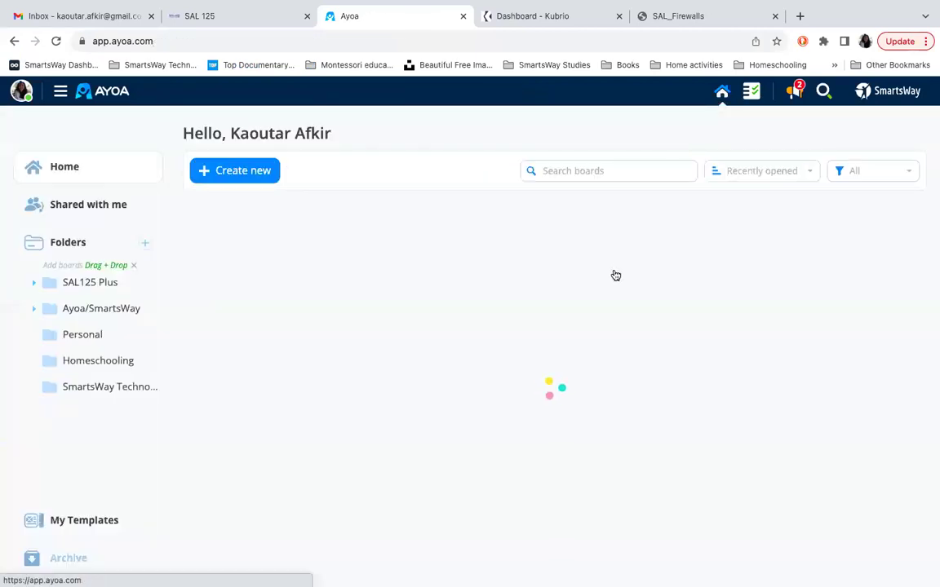
left_click(249, 172)
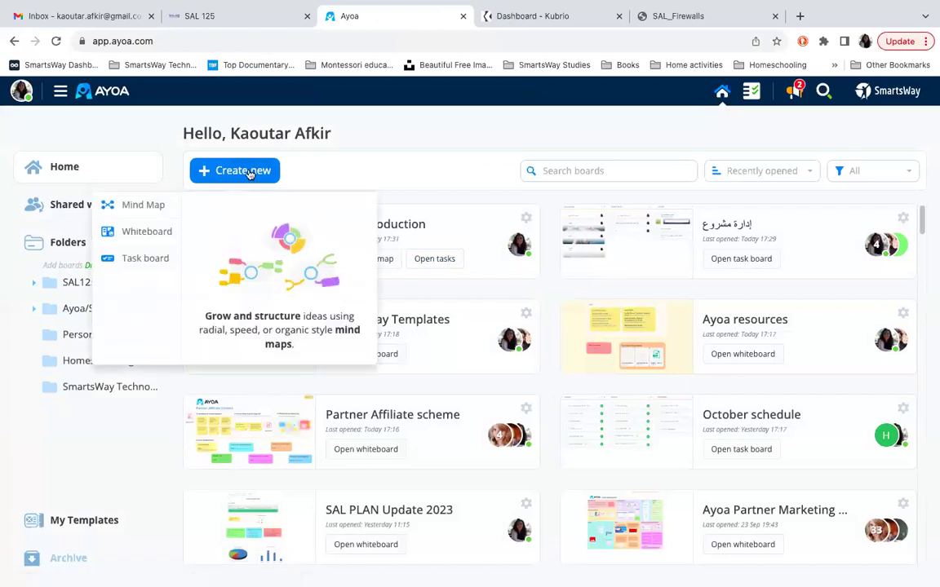
left_click(144, 207)
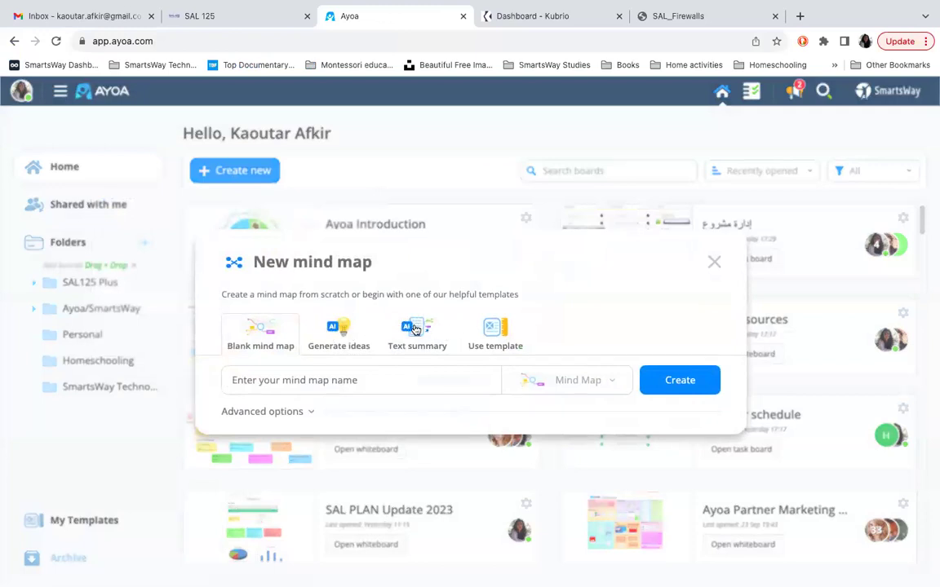
left_click(341, 333)
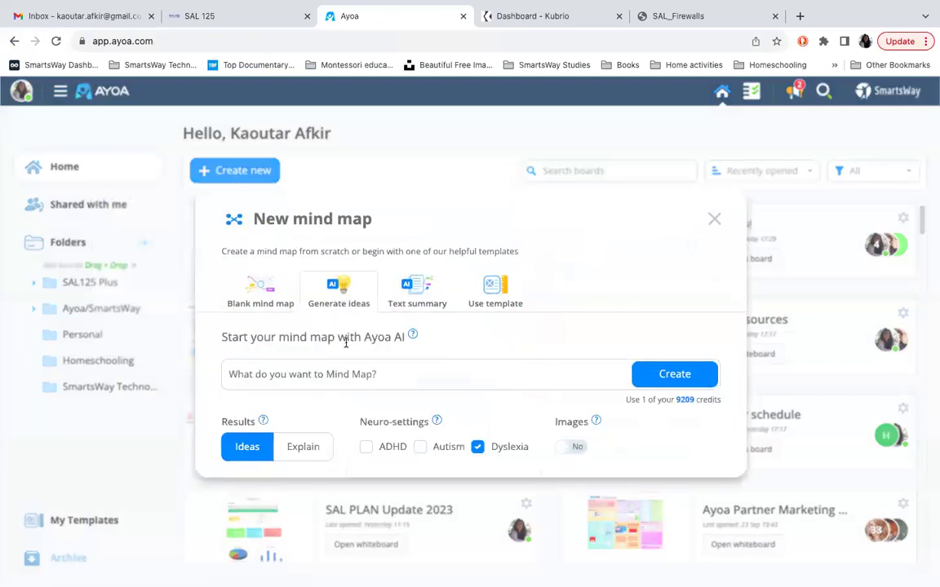
left_click(348, 372)
type("ع")
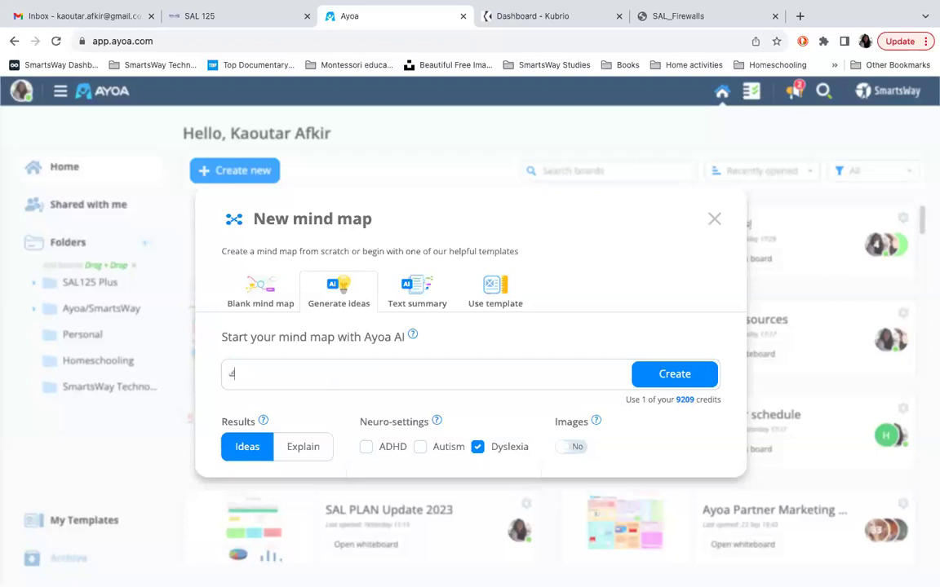
type("يف")
type("تكون ال")
key("BackSpace")
type("كثر تركيزا")
left_click(655, 380)
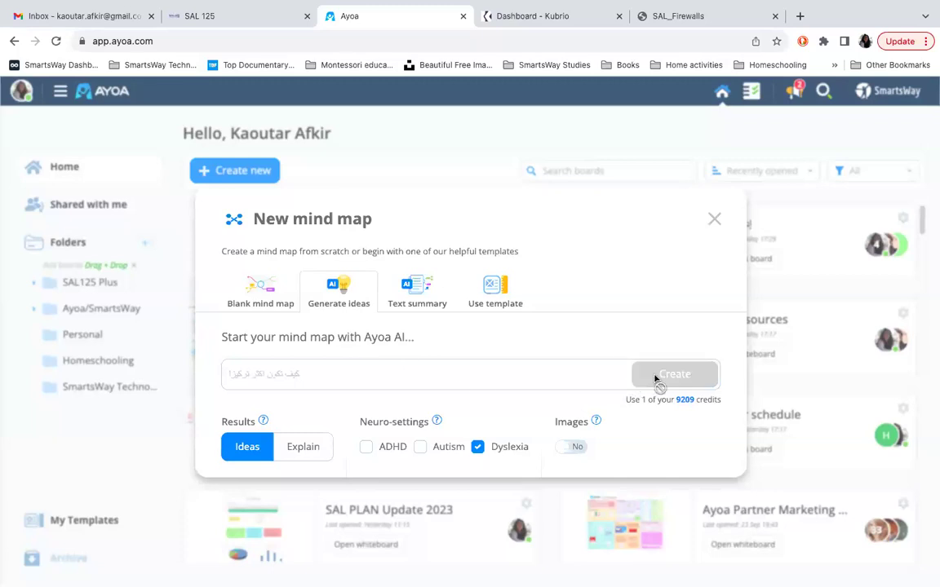
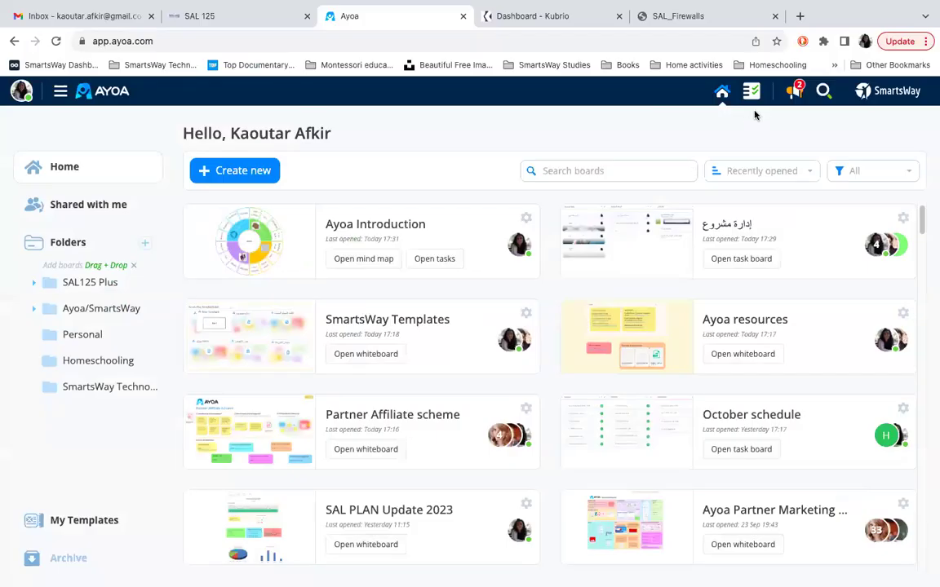
Open the Ayoa Introduction mind map and view the royalty-free image search for adding an image to it
left_click(364, 262)
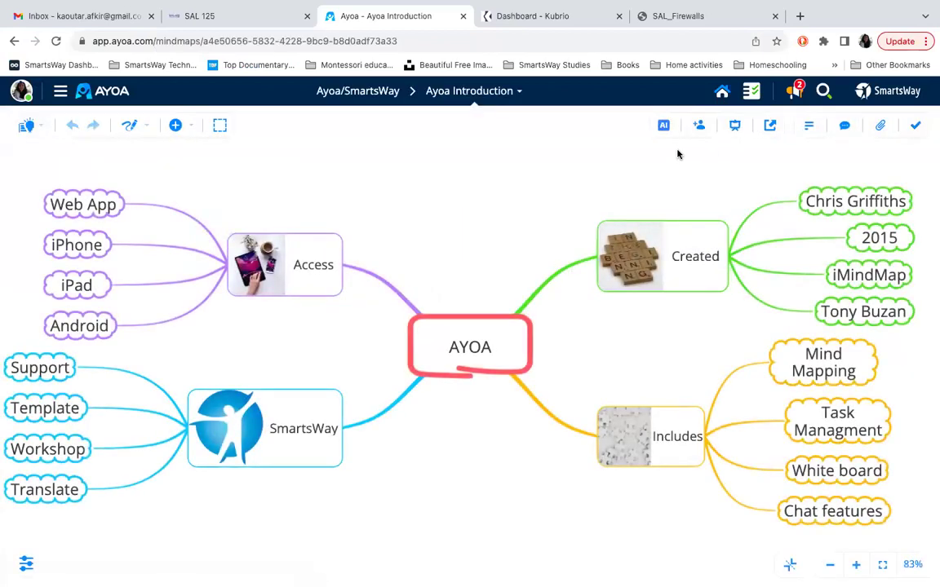
left_click(175, 125)
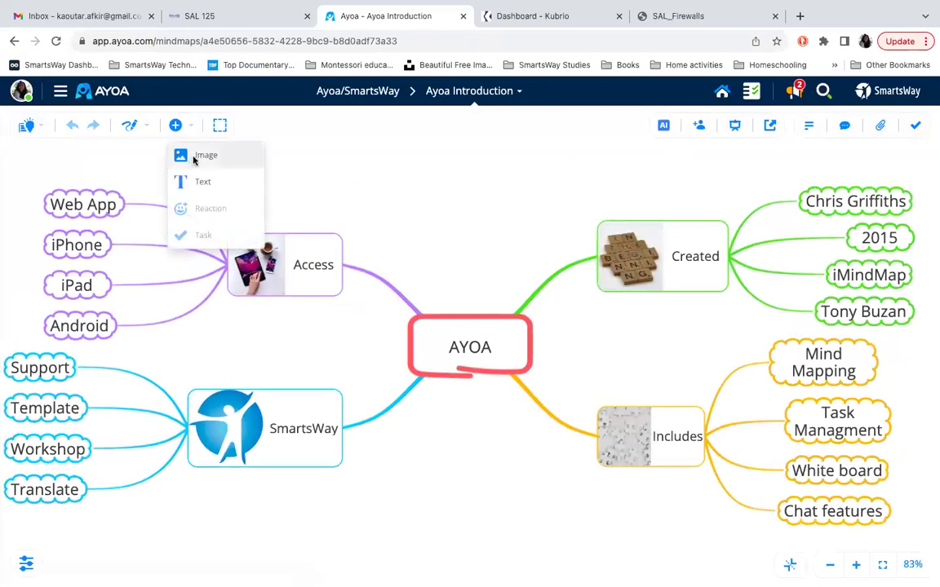
left_click(195, 159)
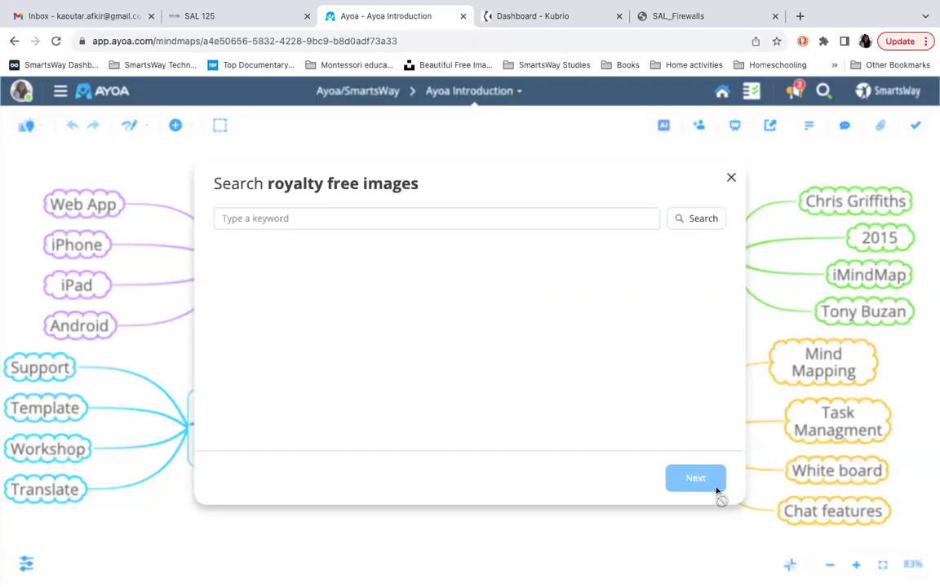
left_click(731, 177)
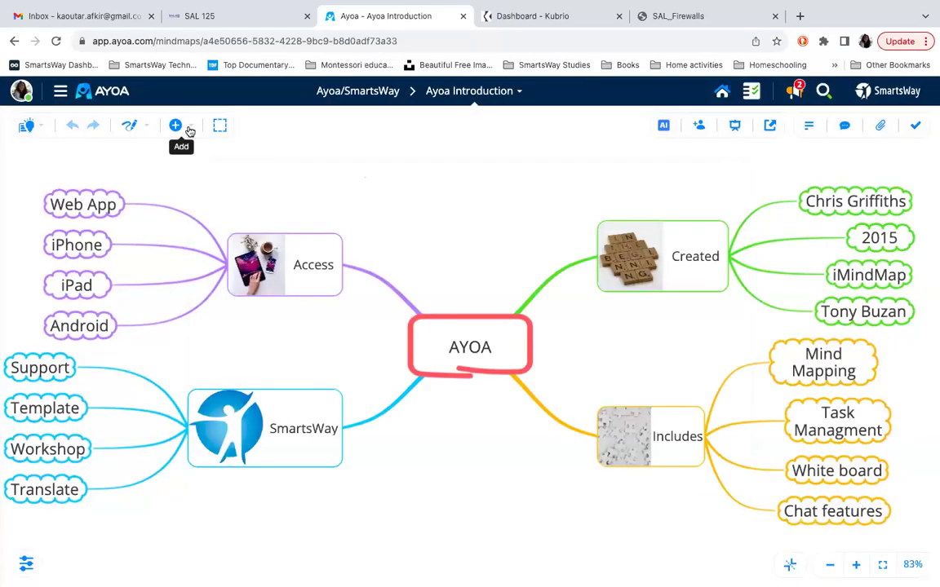
left_click(176, 125)
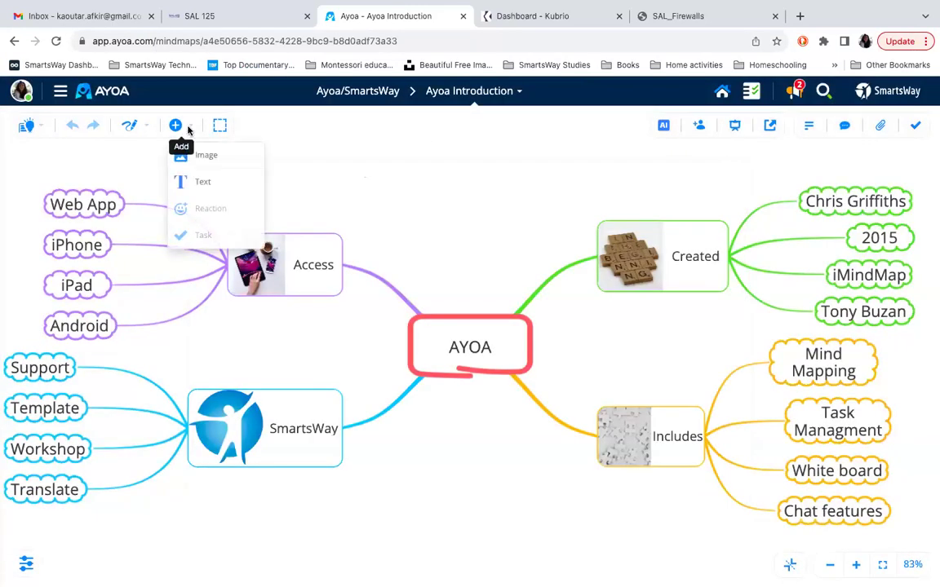
left_click(235, 162)
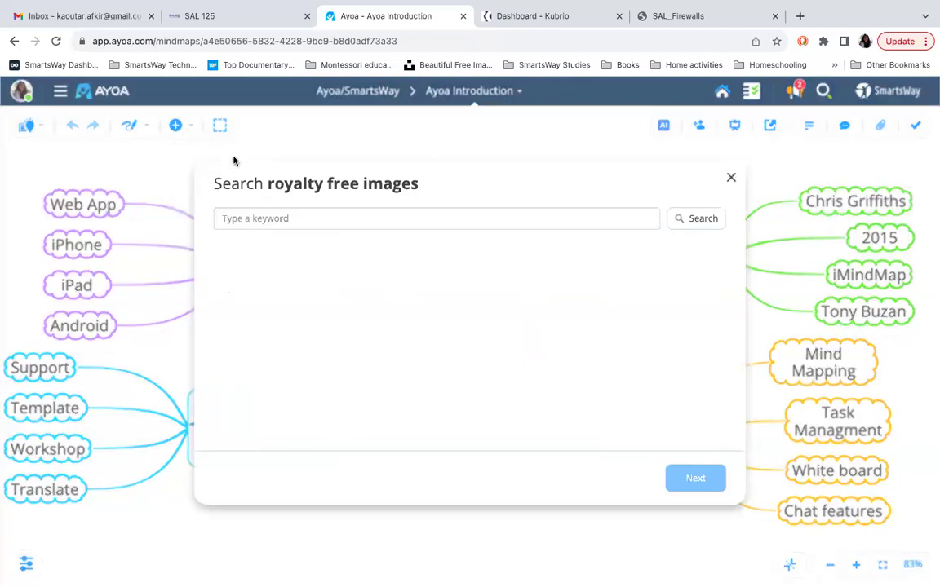
left_click(731, 178)
left_click(884, 567)
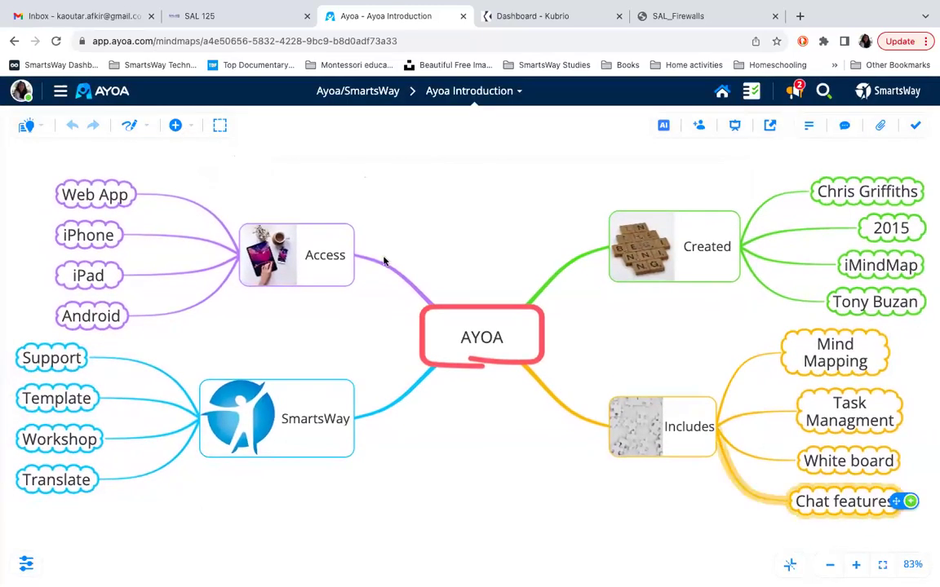
Generate a Cartoon-style AI image from the description "forest" in the mind map and close the generator without inserting it
left_click(177, 125)
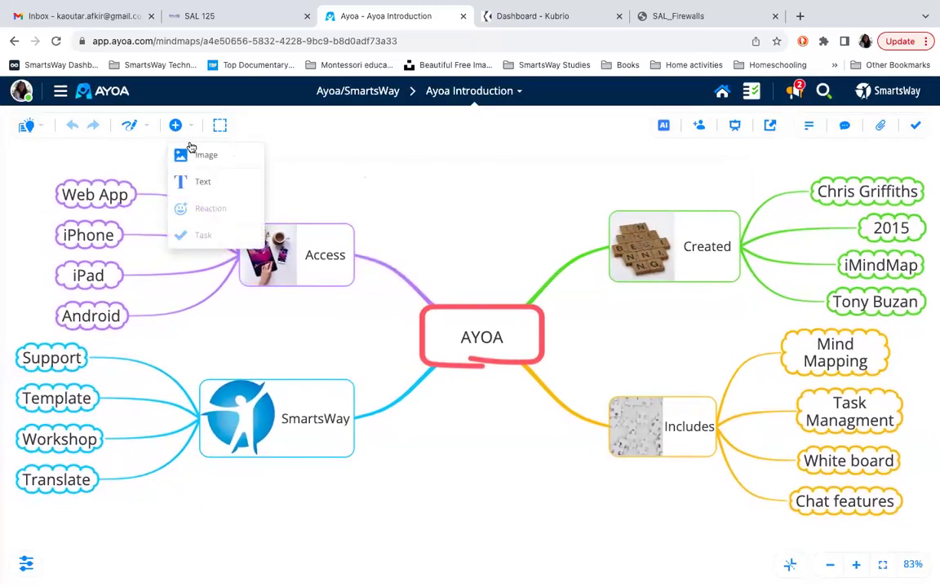
mouse_move(190, 153)
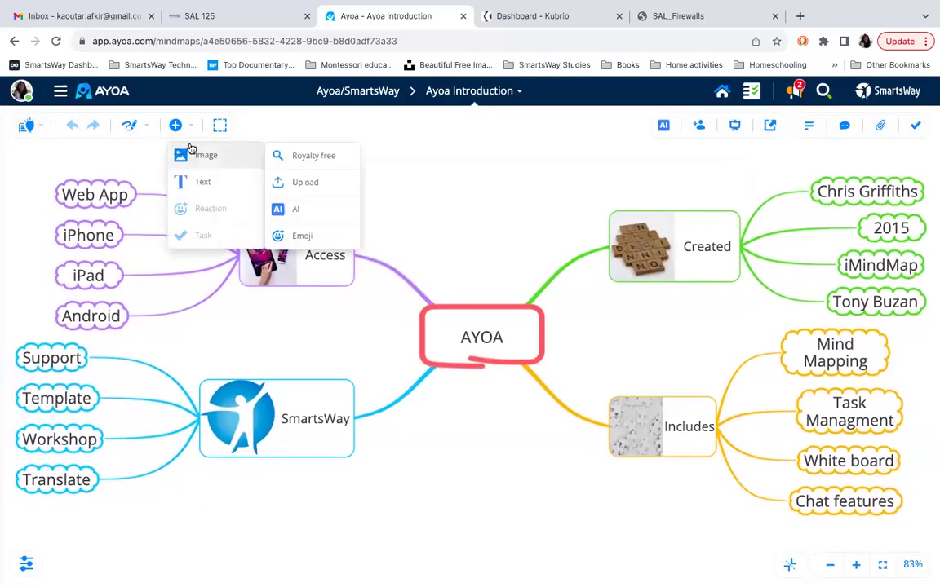
left_click(306, 212)
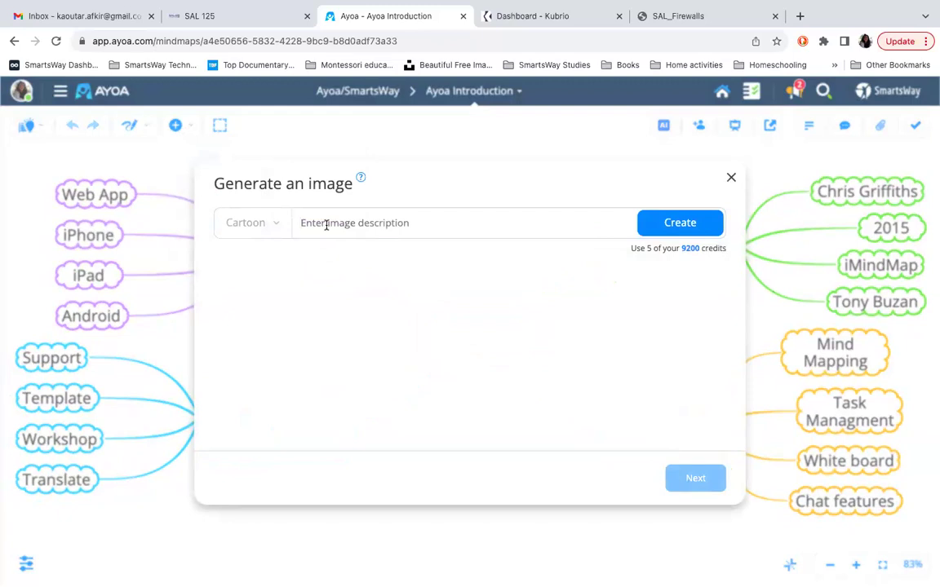
type("forest")
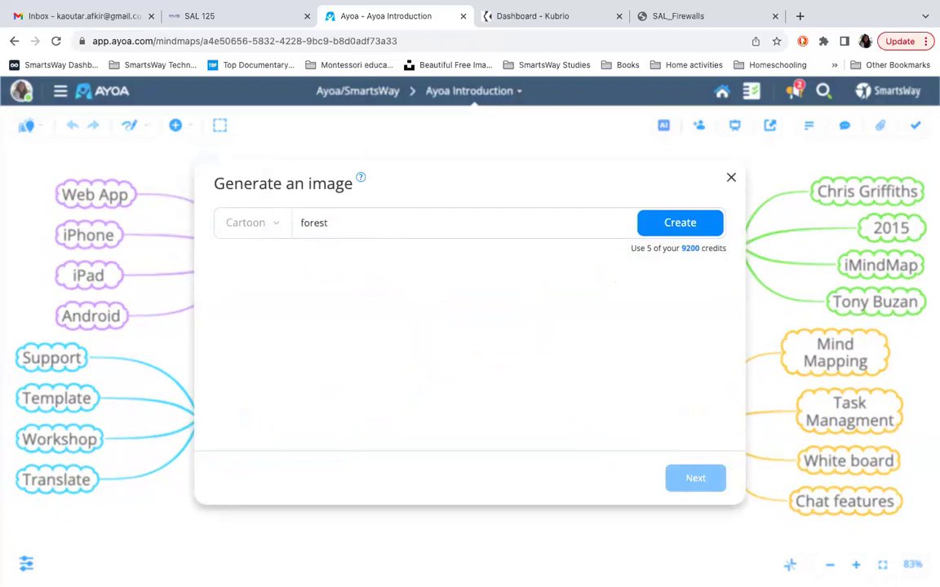
left_click(278, 224)
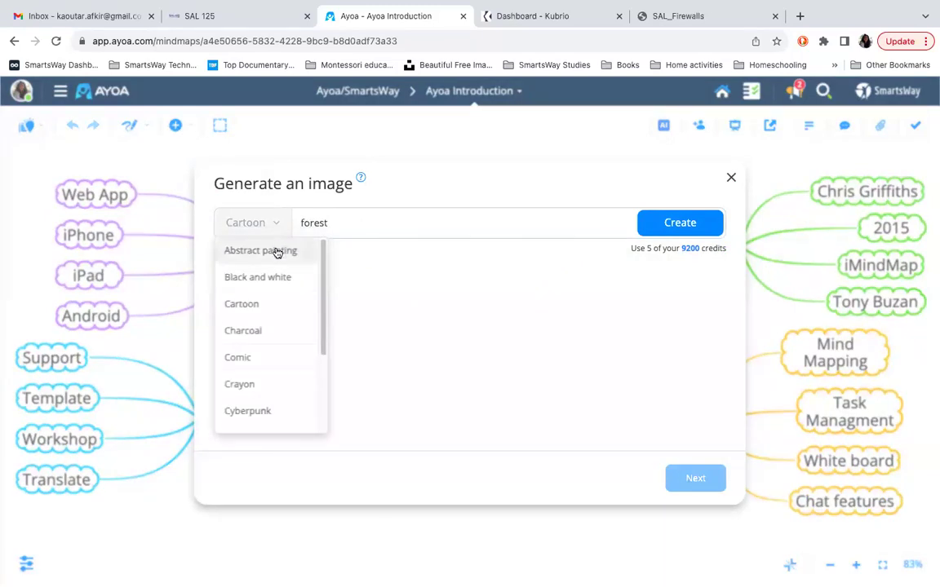
left_click(255, 214)
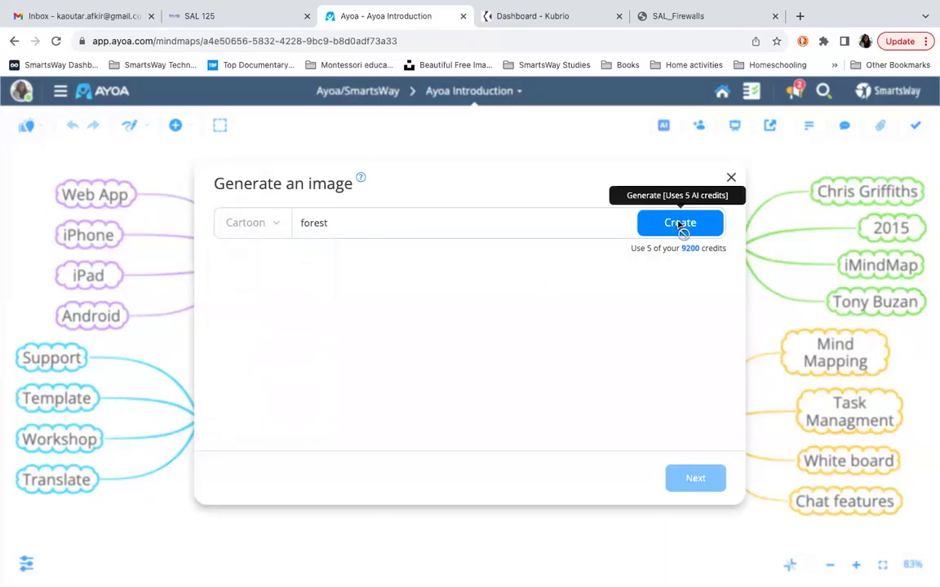
left_click(679, 224)
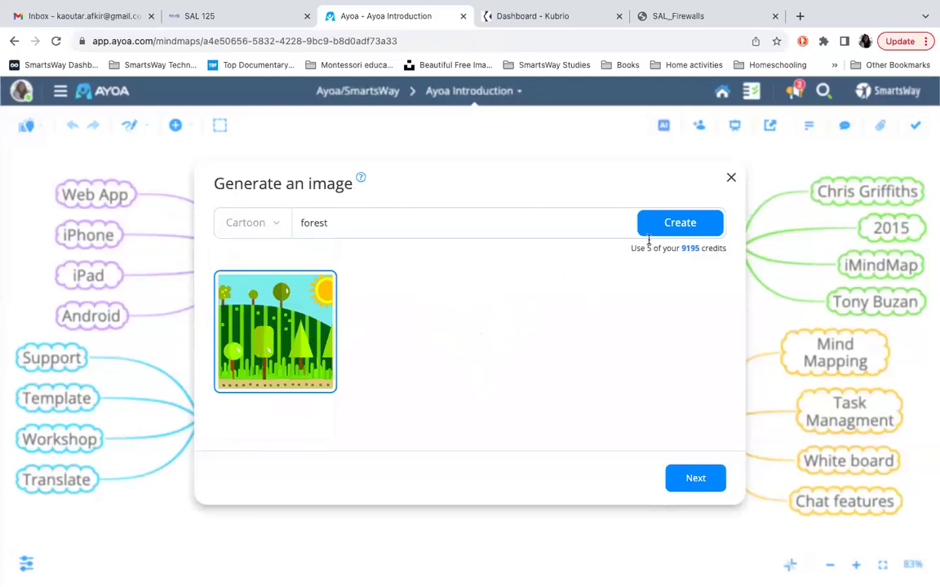
left_click(731, 177)
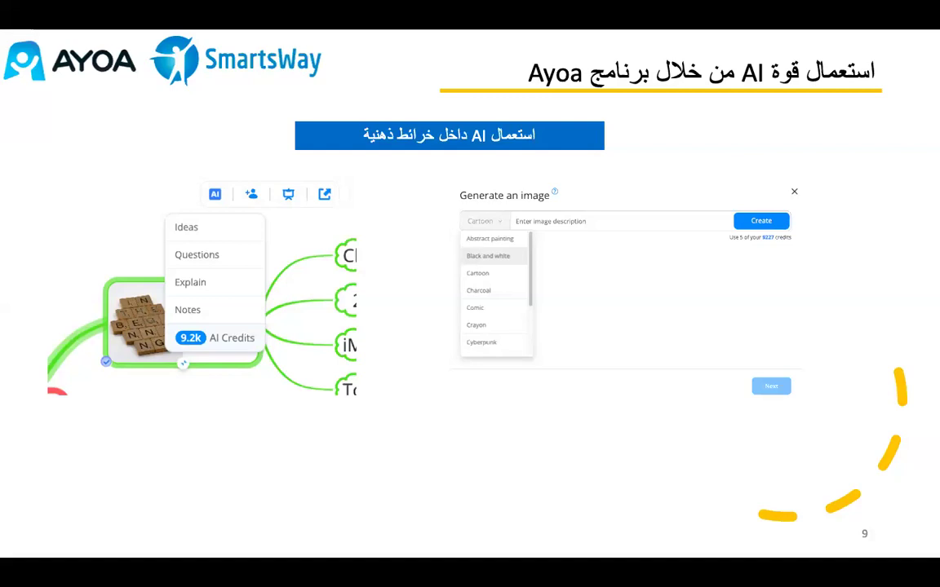
key("Right")
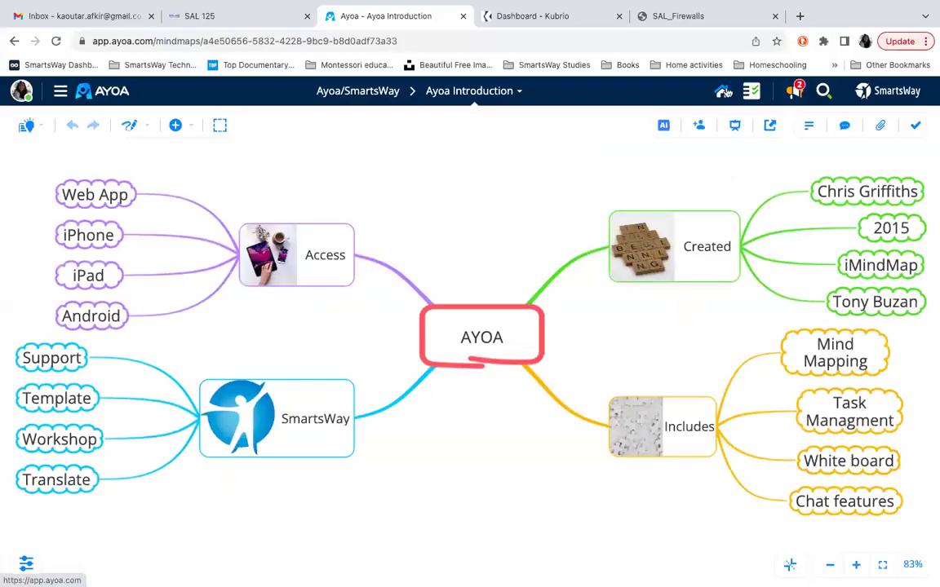
Create a new blank whiteboard named "Test" from the home page
left_click(722, 94)
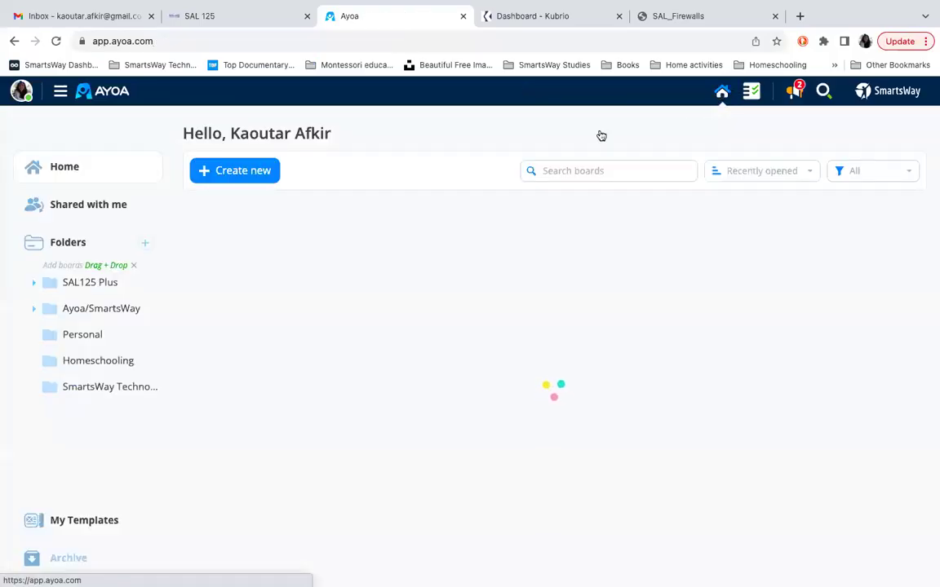
left_click(255, 175)
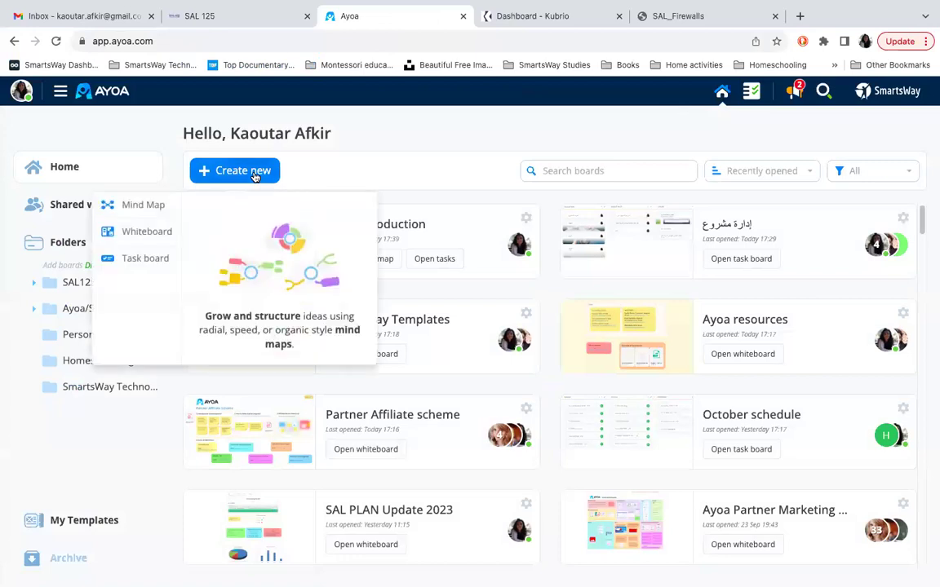
left_click(147, 233)
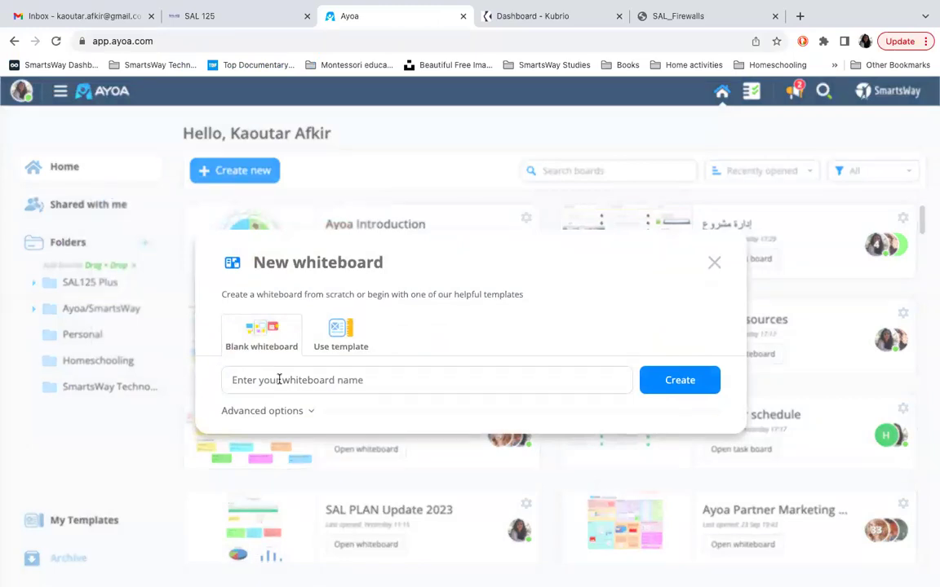
type("Test")
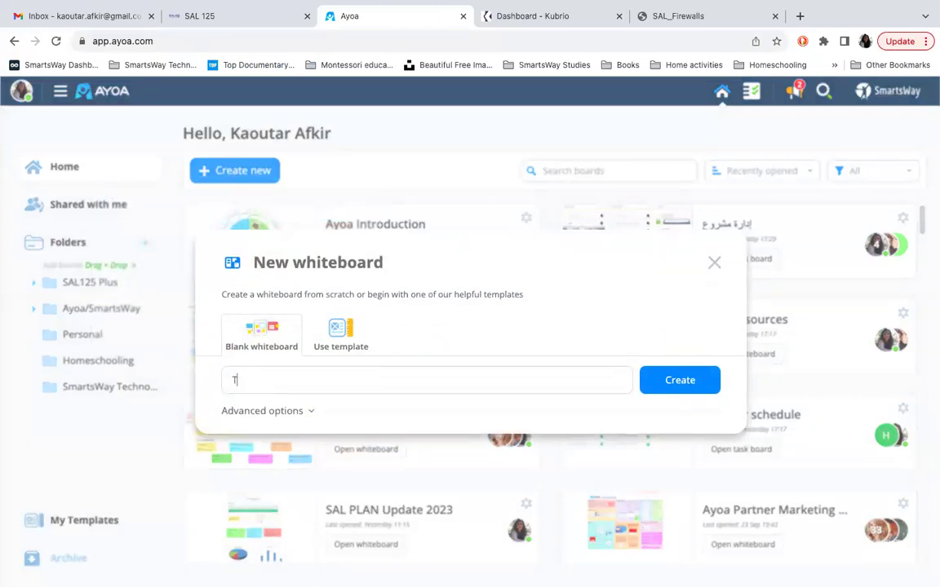
left_click(673, 390)
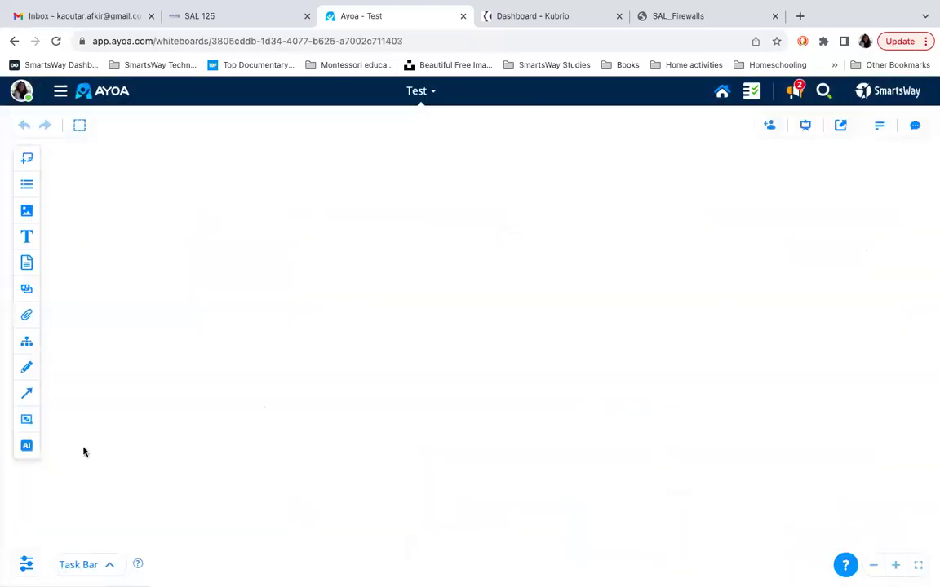
Generate an AI Pros & Cons list on the Test whiteboard for the topic "Using AI for students"
left_click(26, 448)
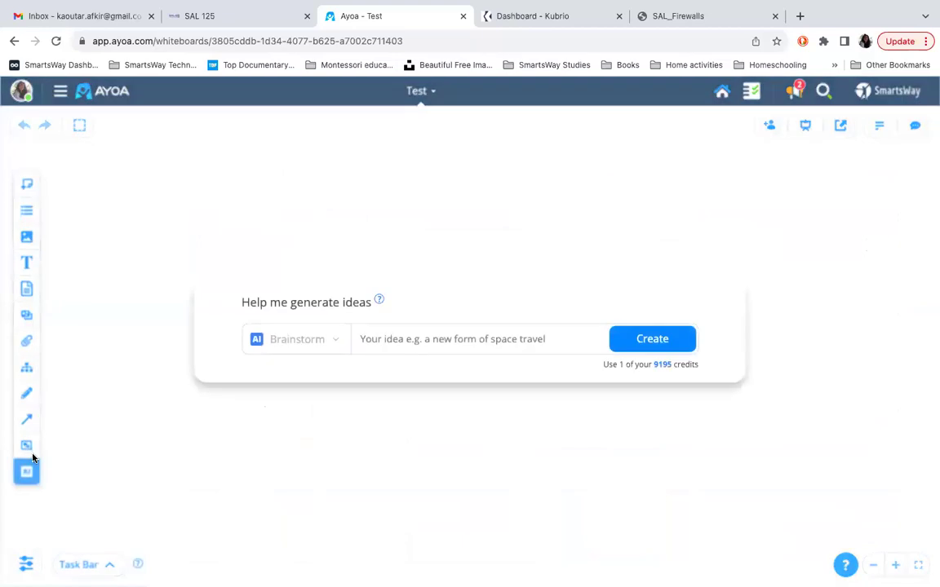
left_click(333, 341)
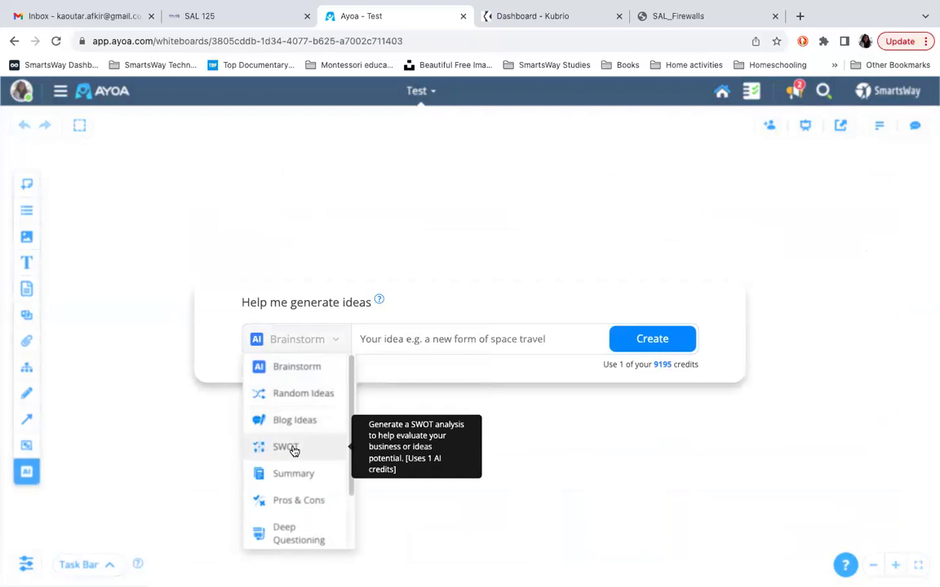
left_click(313, 508)
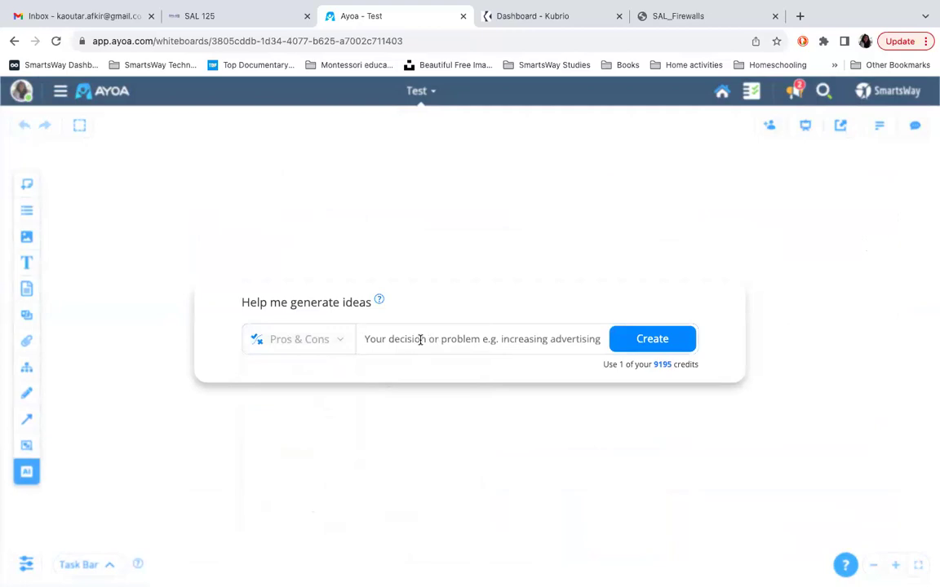
type("Usi")
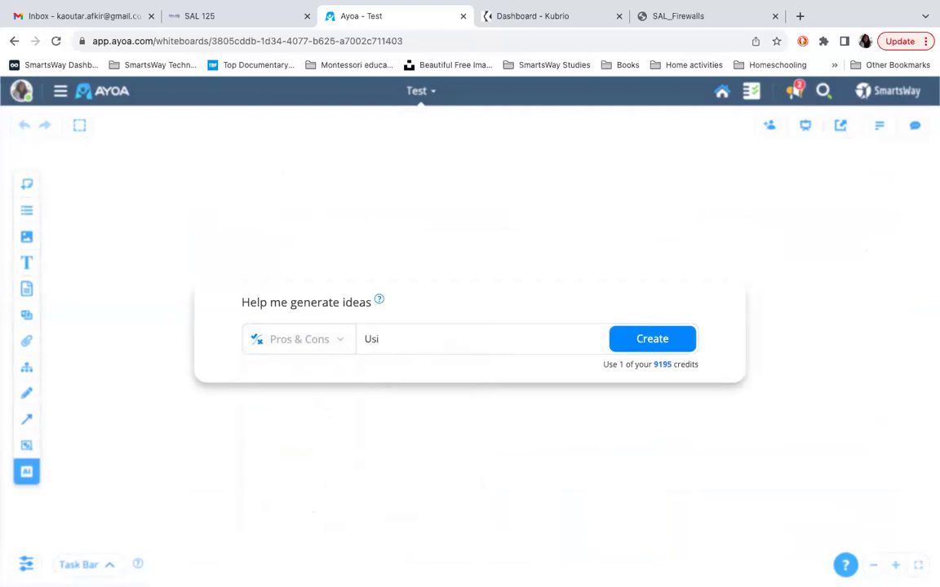
type("ng AI for students")
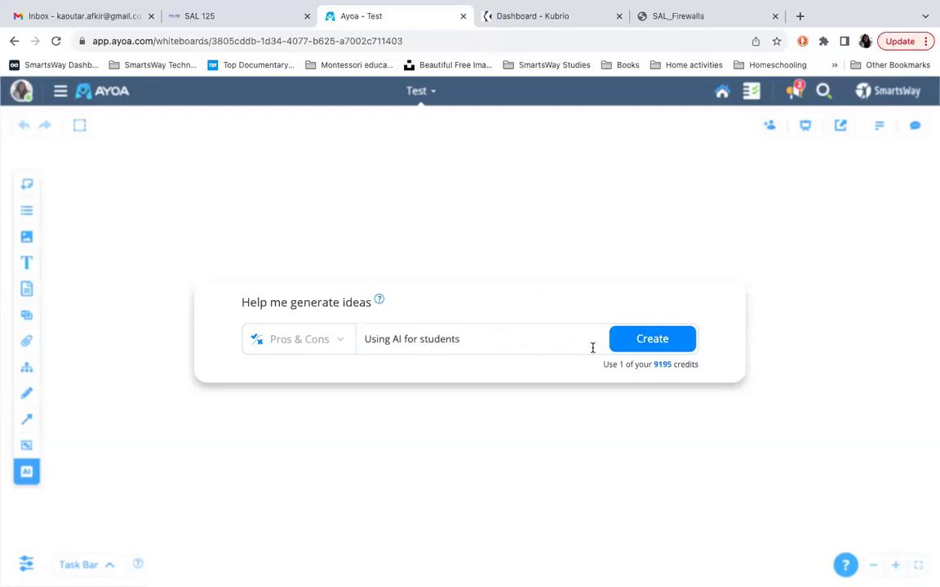
left_click(653, 340)
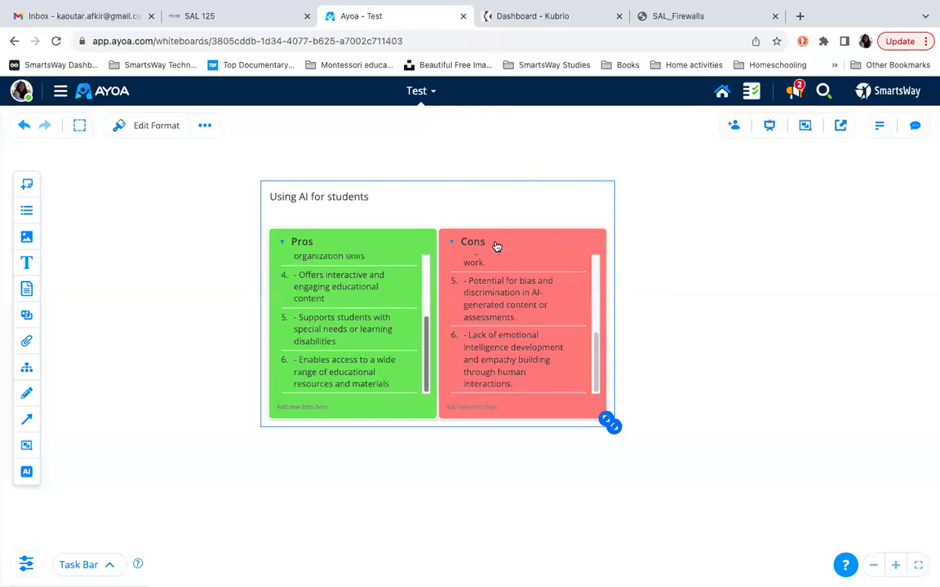
Return to the home page and permanently delete the Test whiteboard
left_click(722, 92)
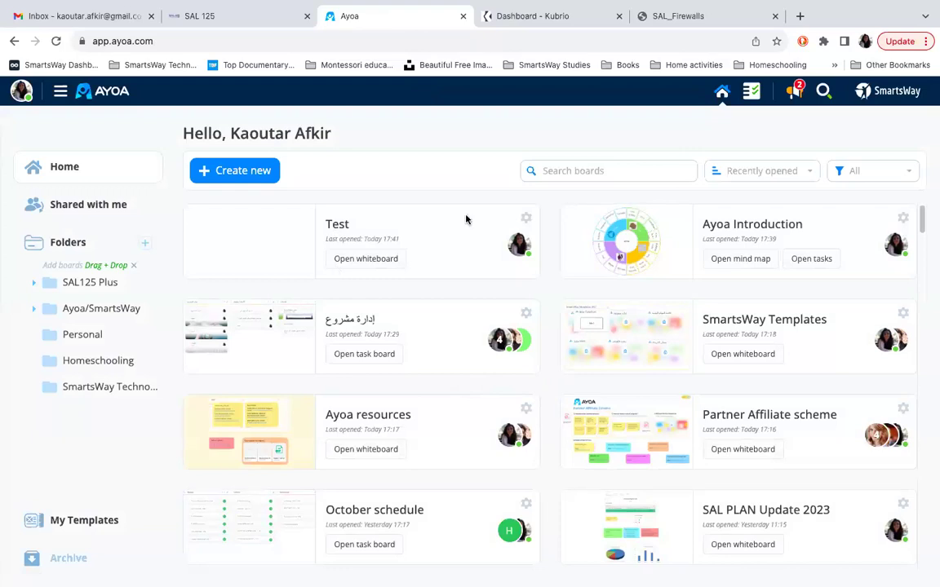
left_click(526, 219)
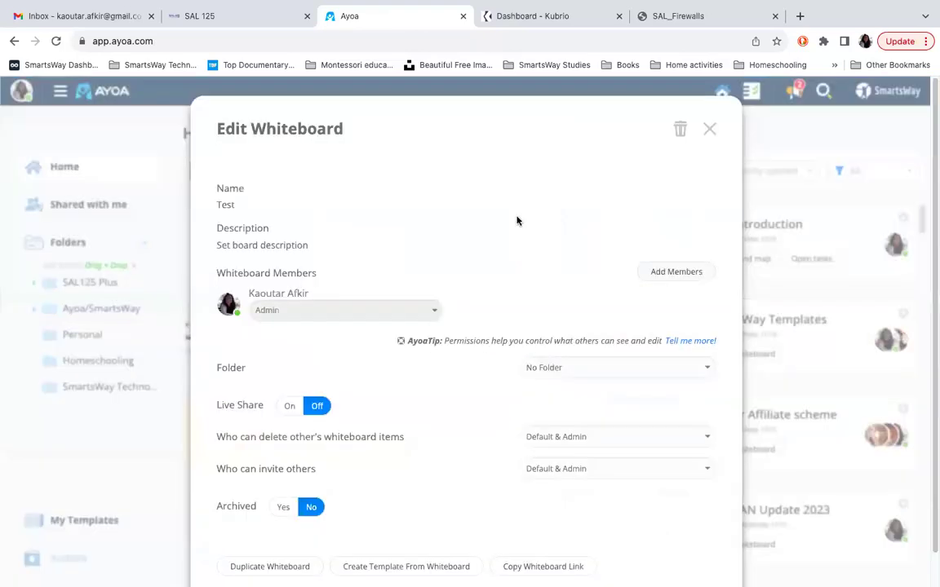
left_click(679, 128)
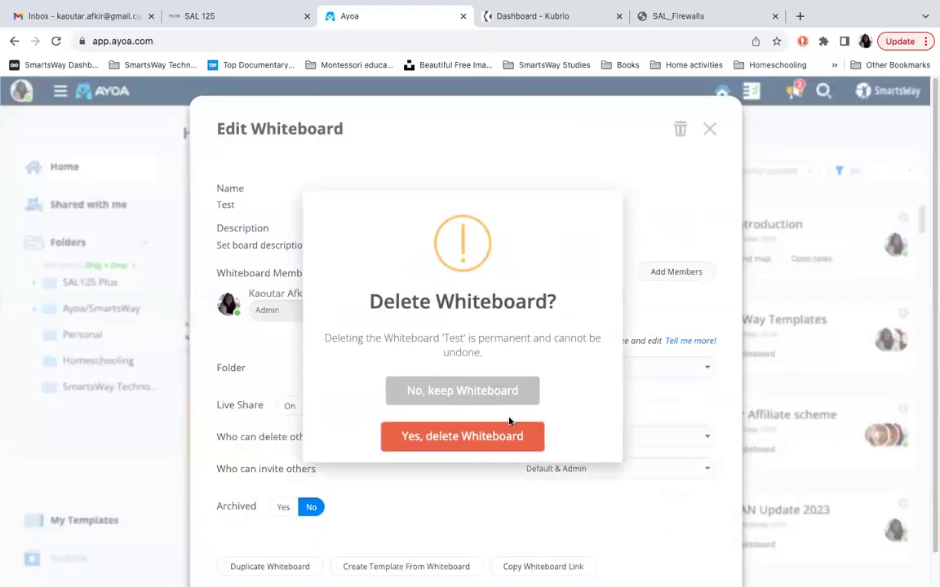
left_click(477, 437)
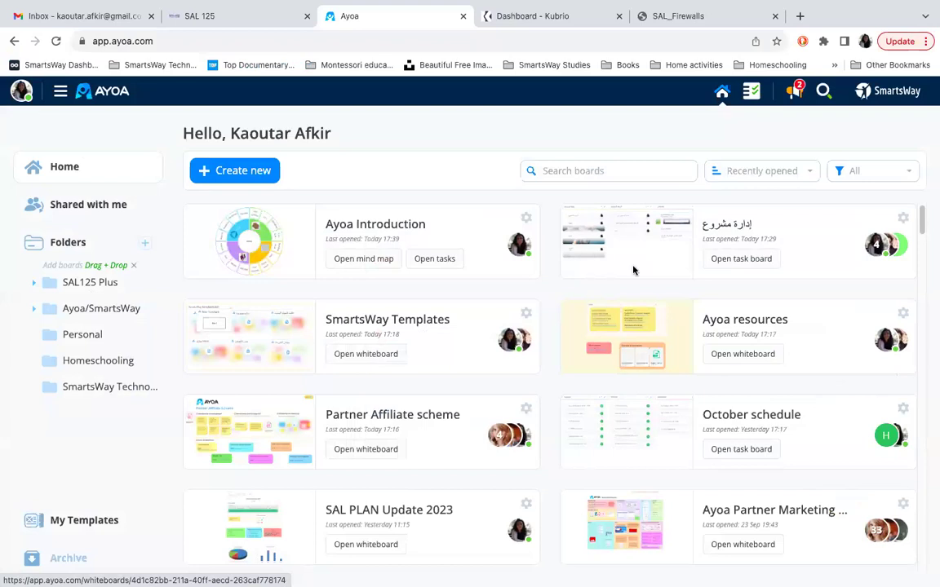
Open My Planner and look through the tasks planned in its Now column
left_click(752, 93)
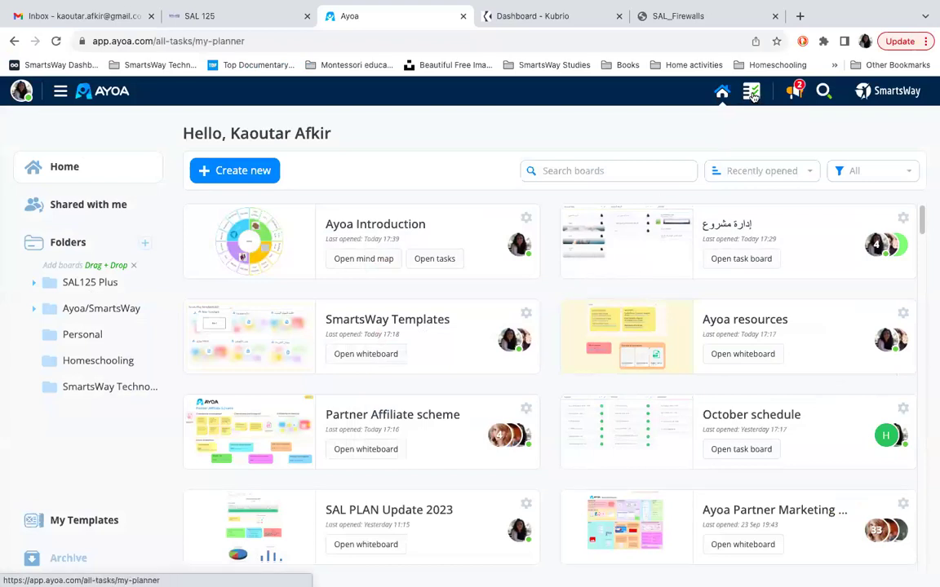
left_click(61, 92)
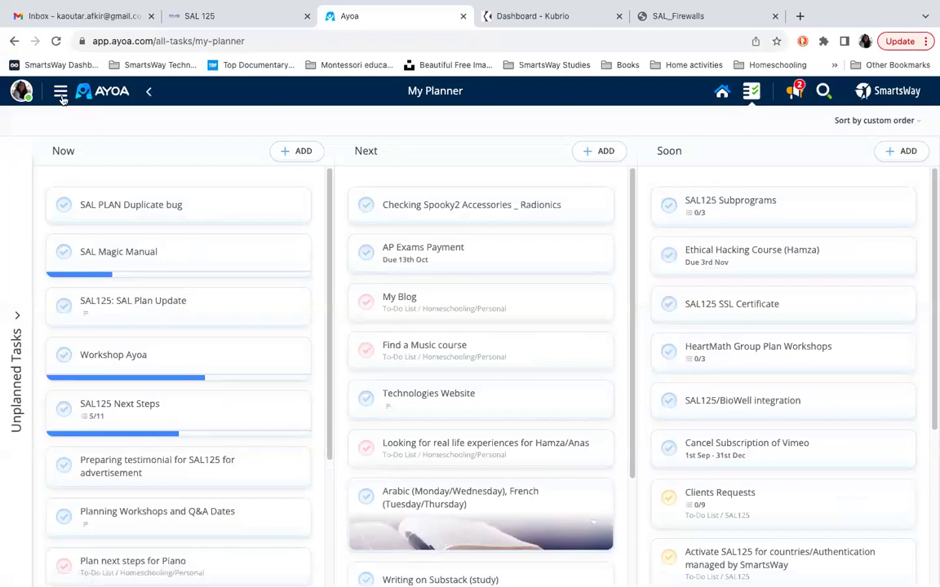
left_click(147, 91)
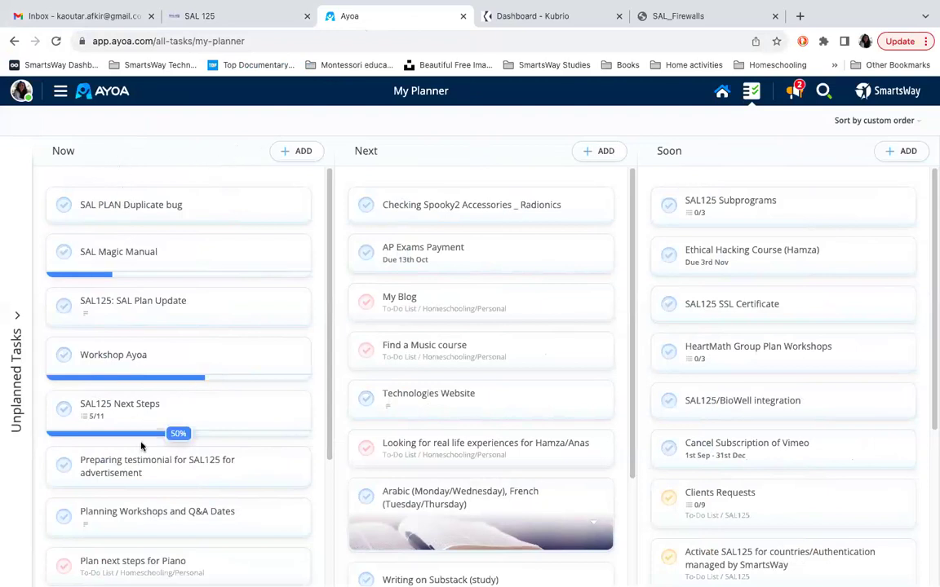
scroll(139, 453, "down", 1)
scroll(139, 453, "down", 3)
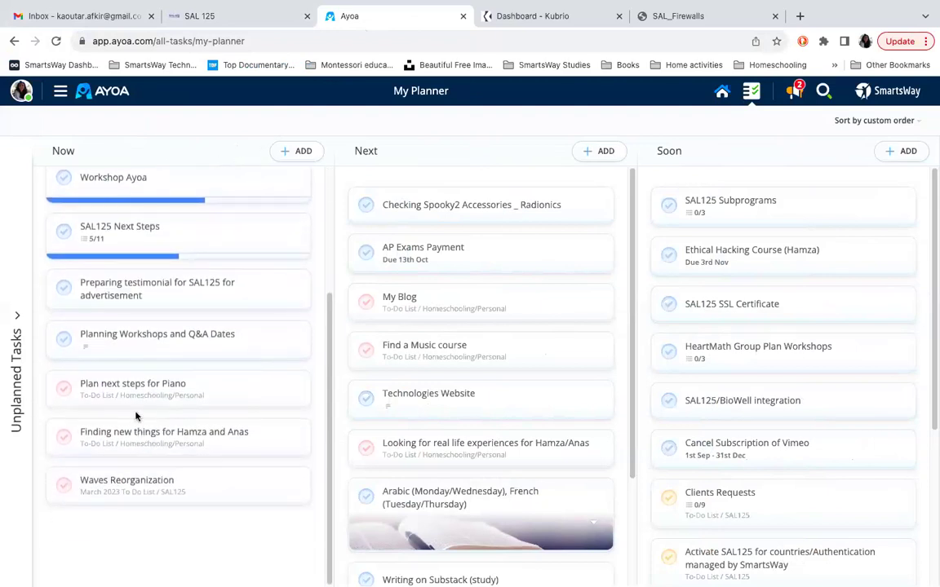
scroll(143, 275, "up", 3)
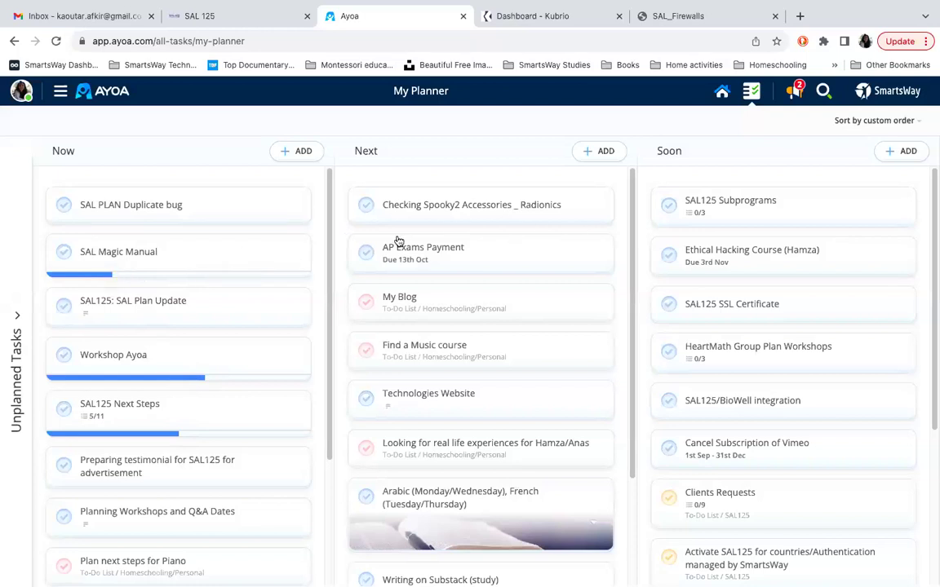
mouse_move(120, 269)
left_click(150, 180)
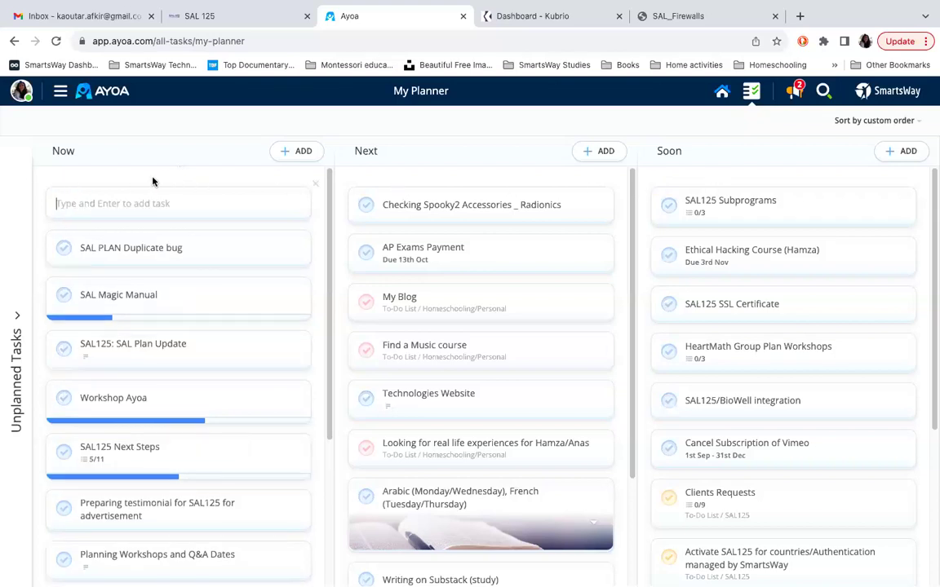
type("D")
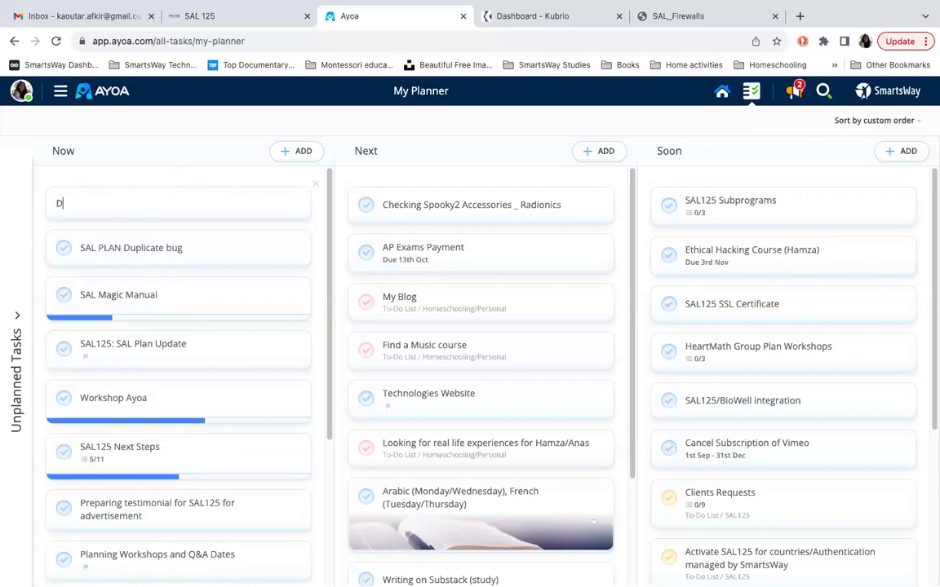
type("Oing gdh")
key("BackSpace")
key("BackSpace")
key("BackSpace")
key("BackSpace")
key("BackSpace")
key("BackSpace")
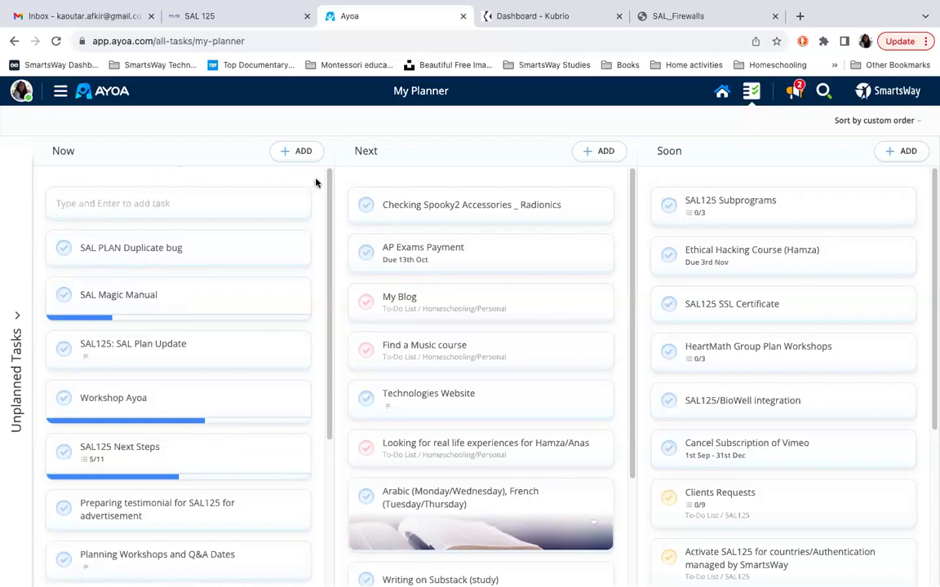
left_click(286, 156)
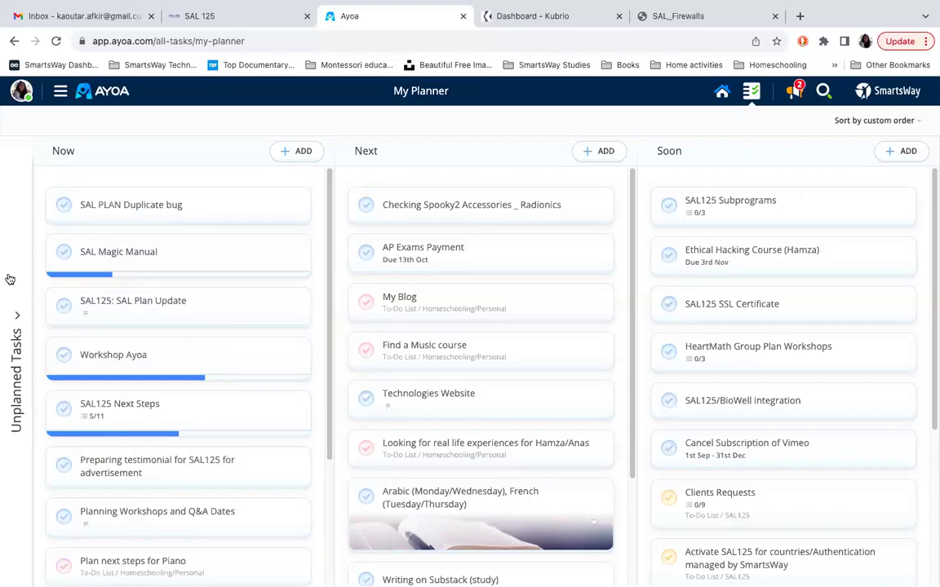
Open the unplanned tasks list and move the task named "task" to the beginning of the Next column
left_click(20, 318)
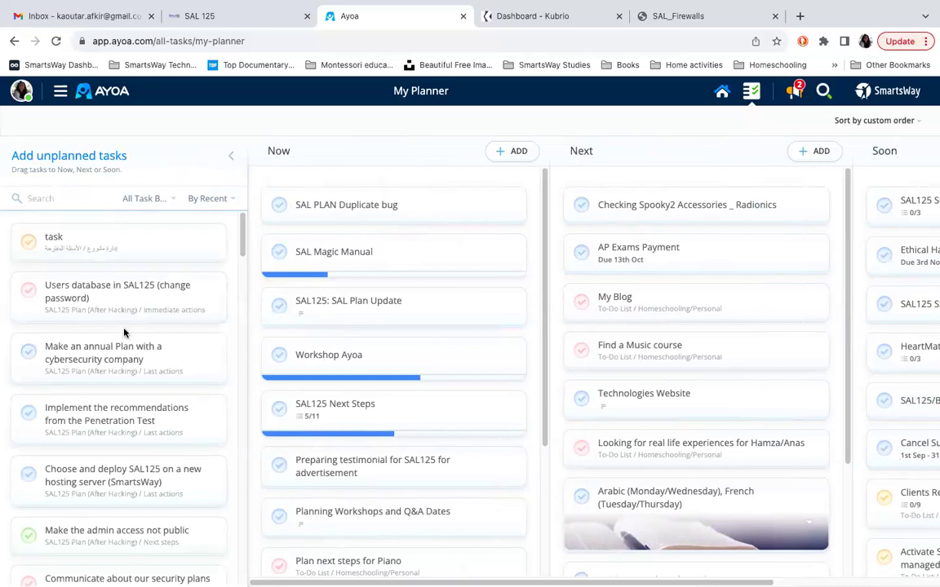
scroll(120, 356, "down", 1)
scroll(120, 357, "down", 7)
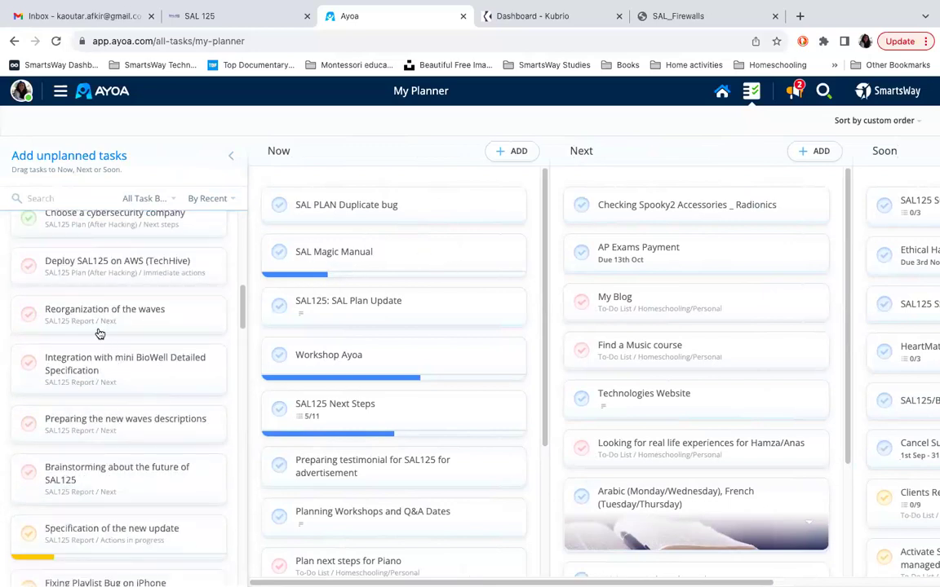
scroll(77, 347, "up", 1)
scroll(78, 347, "down", 3)
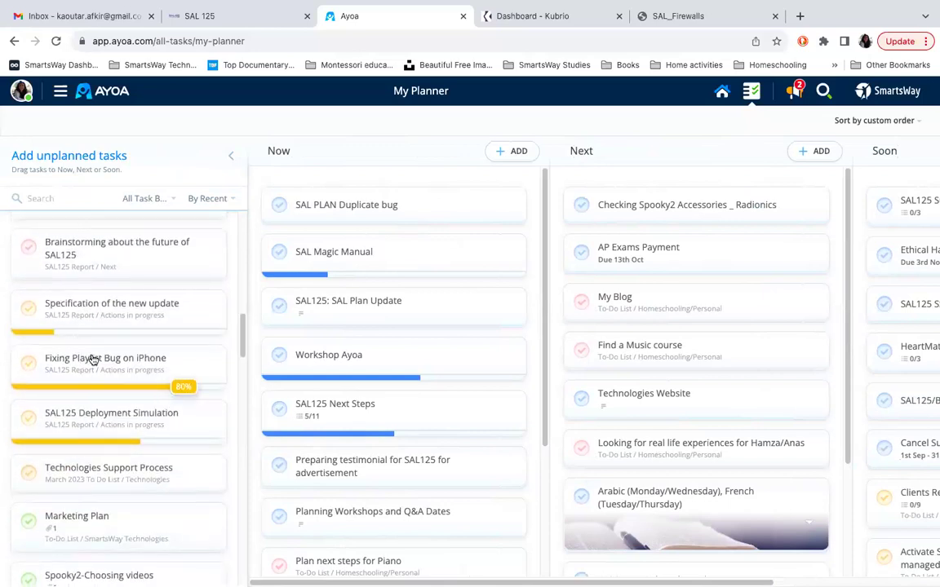
scroll(86, 359, "down", 2)
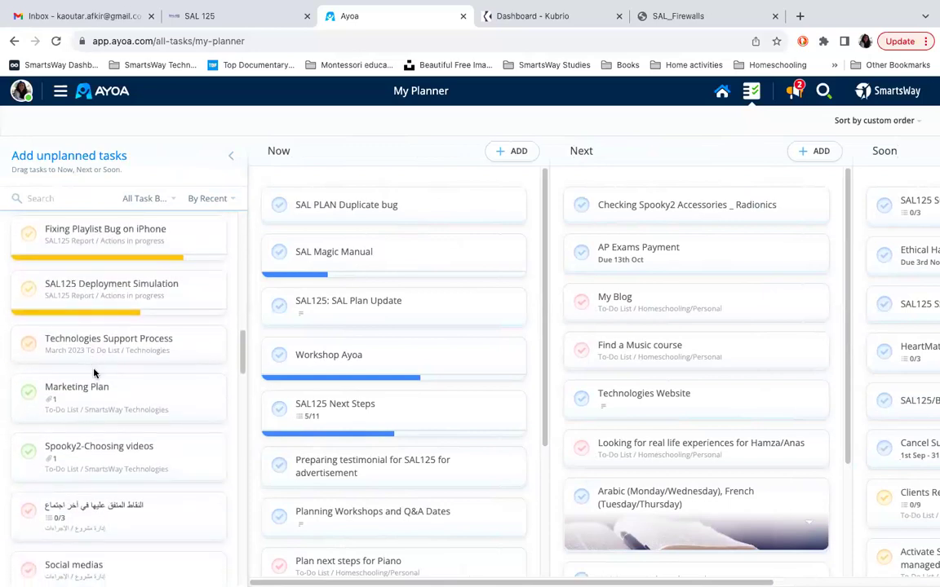
scroll(94, 367, "up", 5)
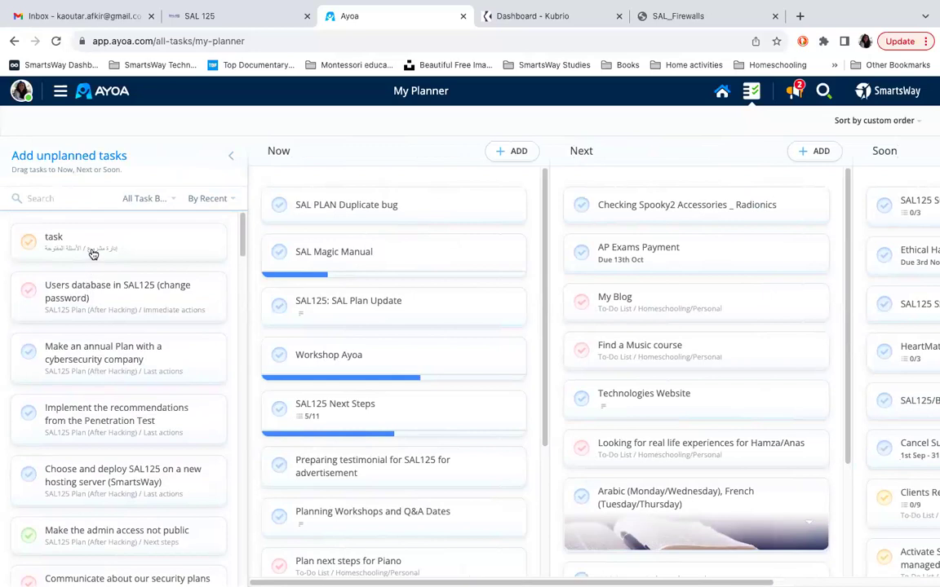
left_click_drag(95, 232, 612, 183)
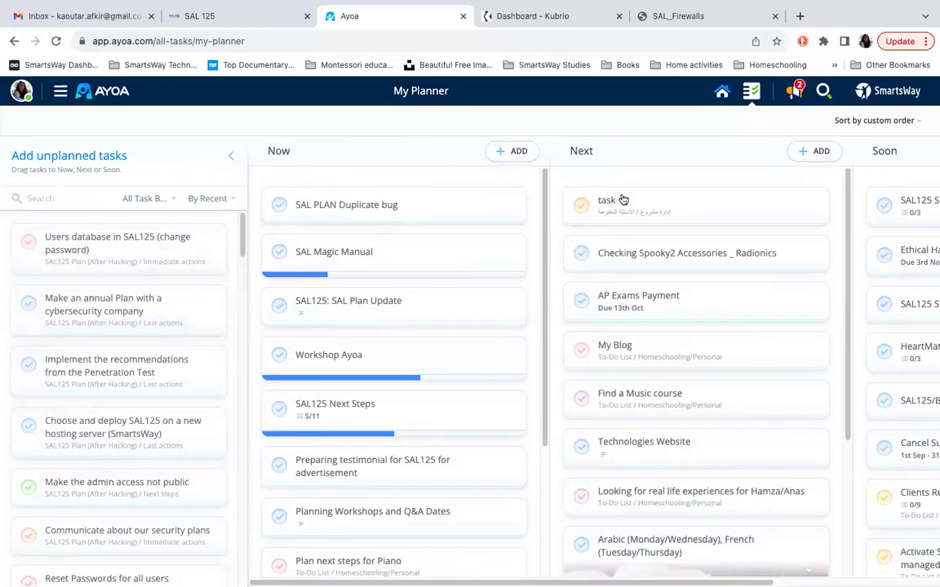
Set the status of "task" in the Next column to Completed, archive it, and close its details and the unplanned tasks list
left_click(657, 212)
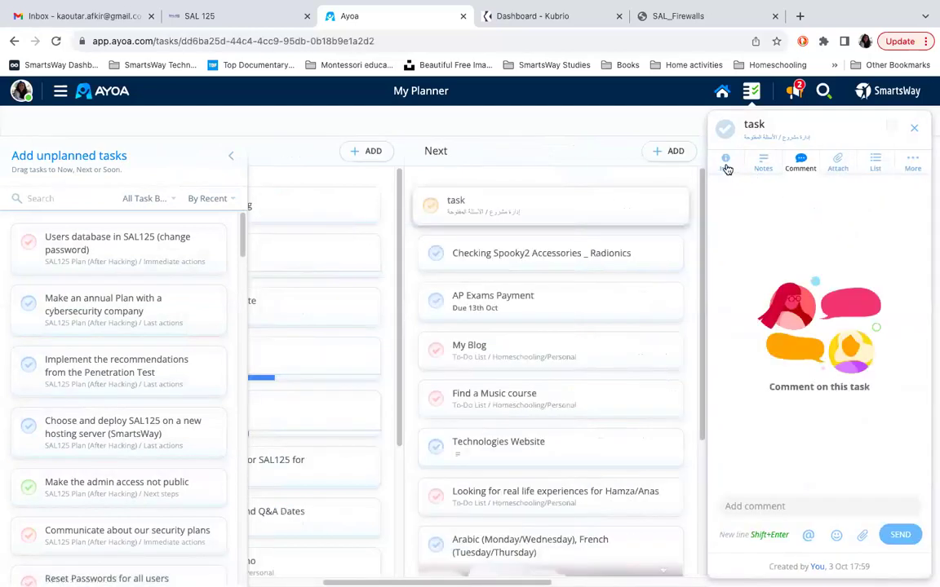
left_click(727, 164)
left_click(891, 232)
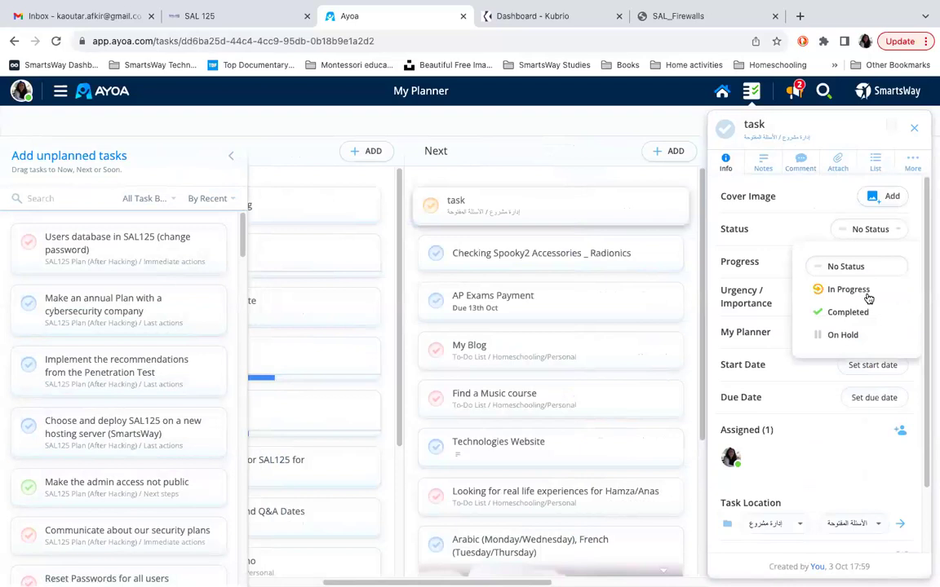
left_click(856, 319)
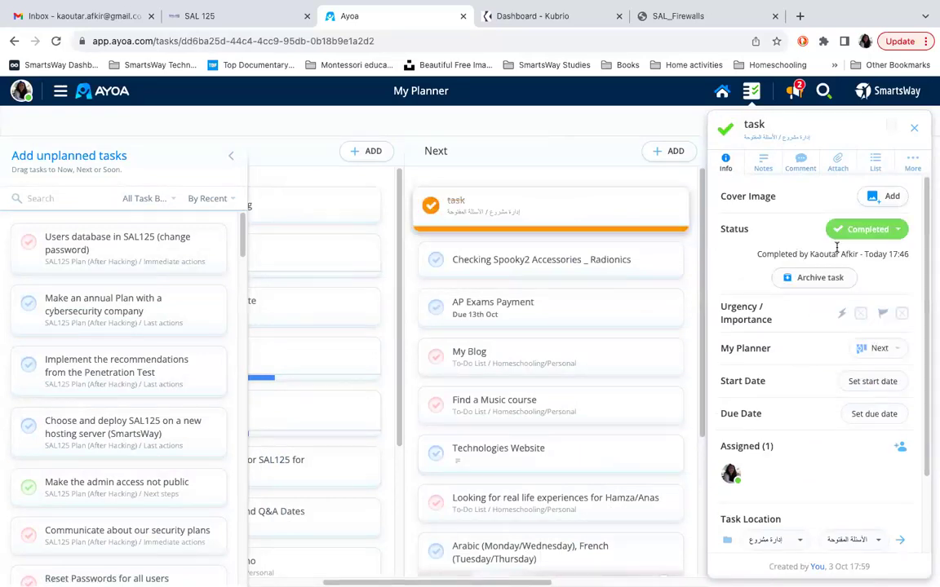
left_click(818, 278)
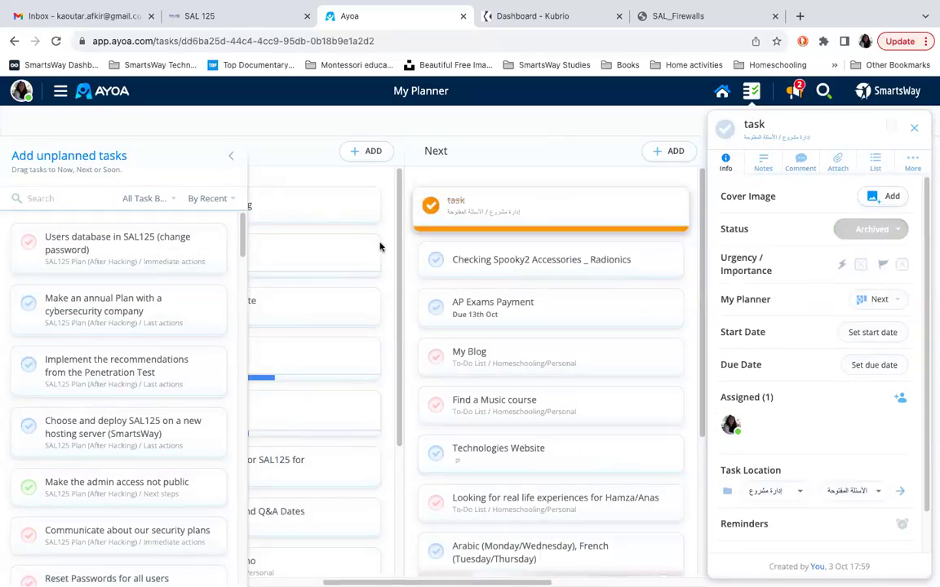
left_click(916, 133)
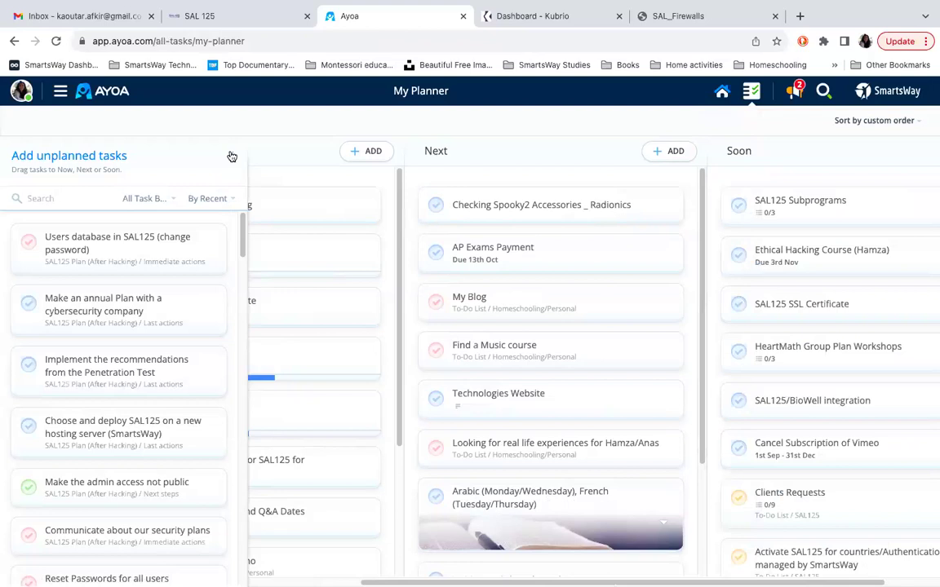
left_click(232, 156)
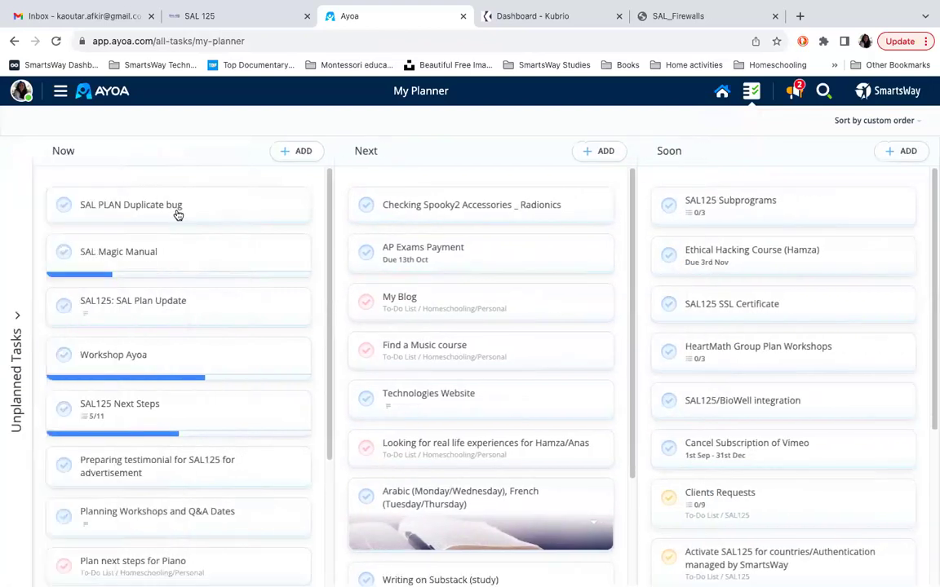
Open the notifications and dismiss the one about being added to the October schedule task board
mouse_move(120, 177)
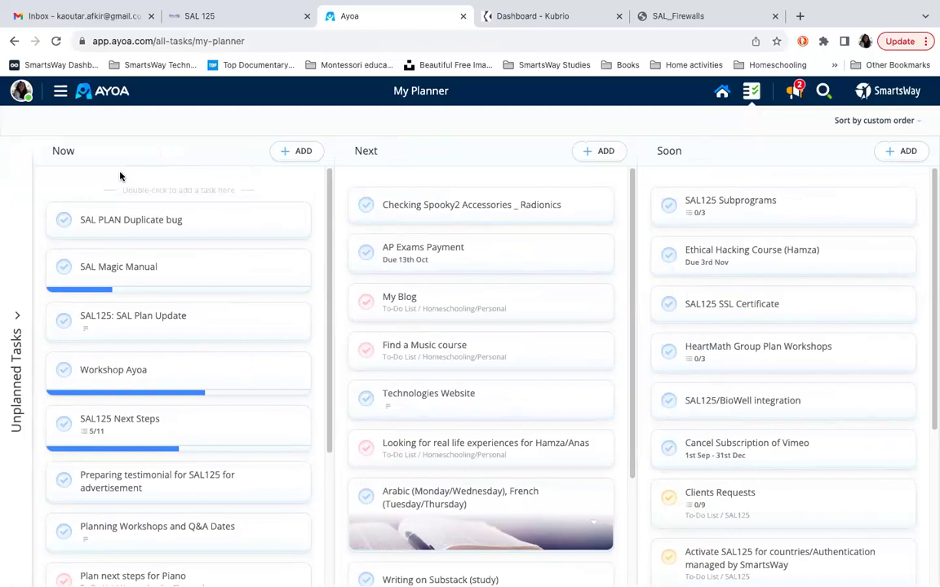
left_click(797, 95)
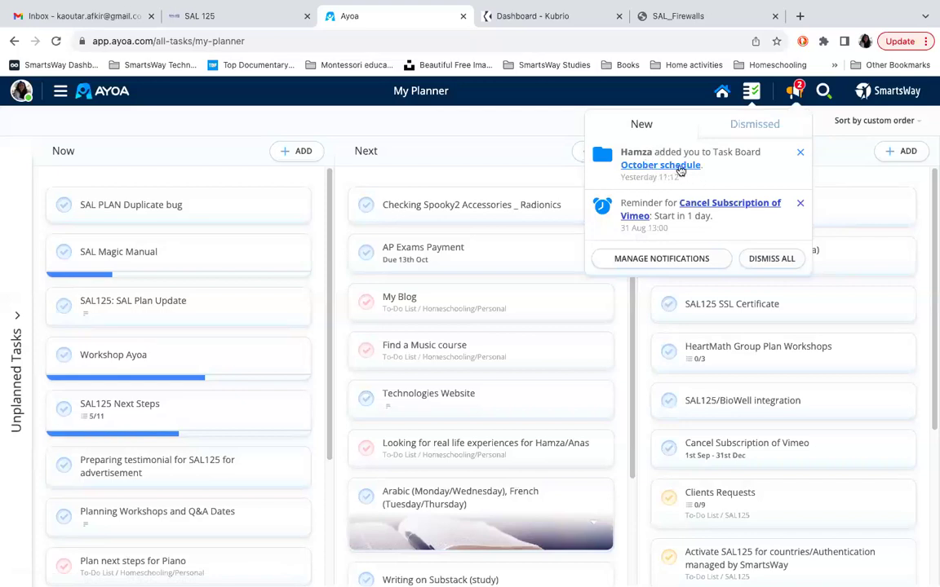
left_click(802, 155)
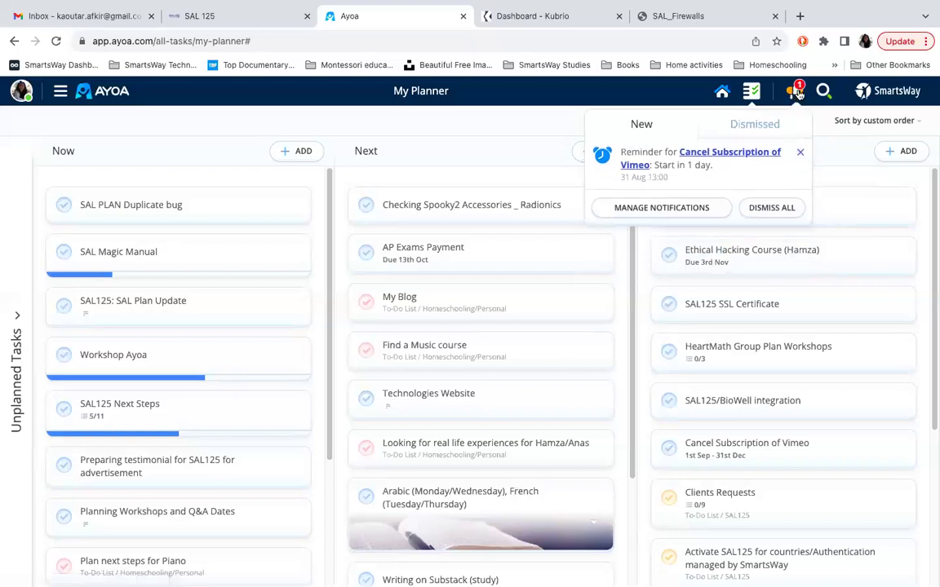
left_click(797, 94)
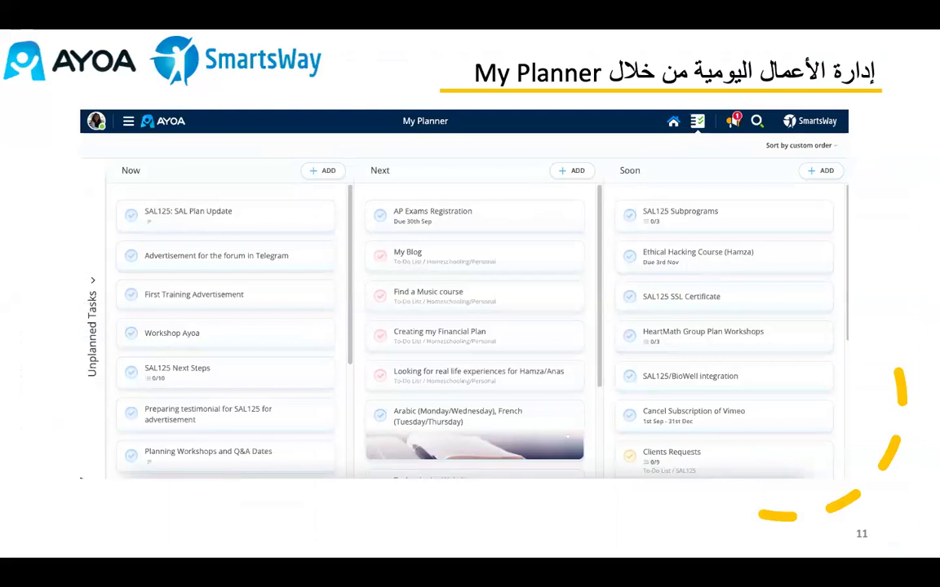
key("Right")
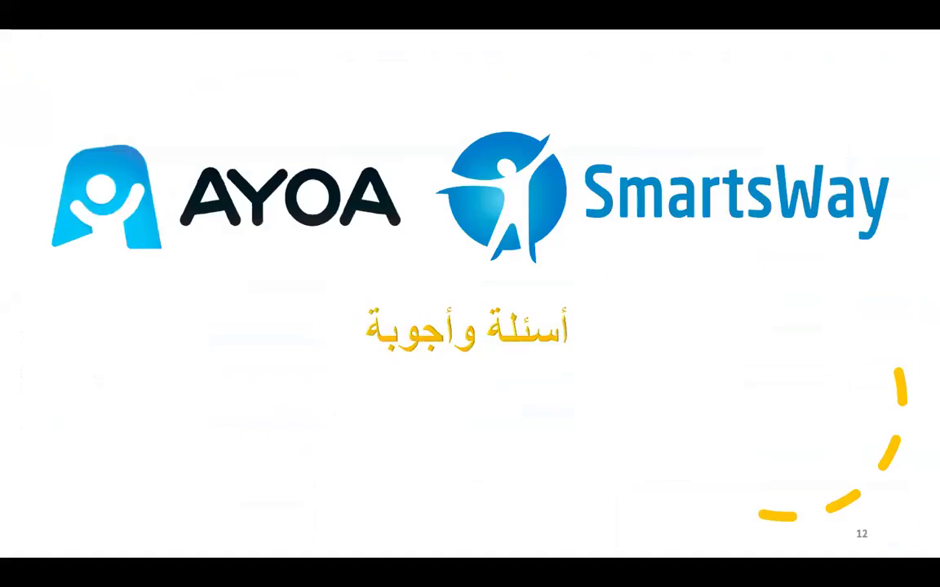